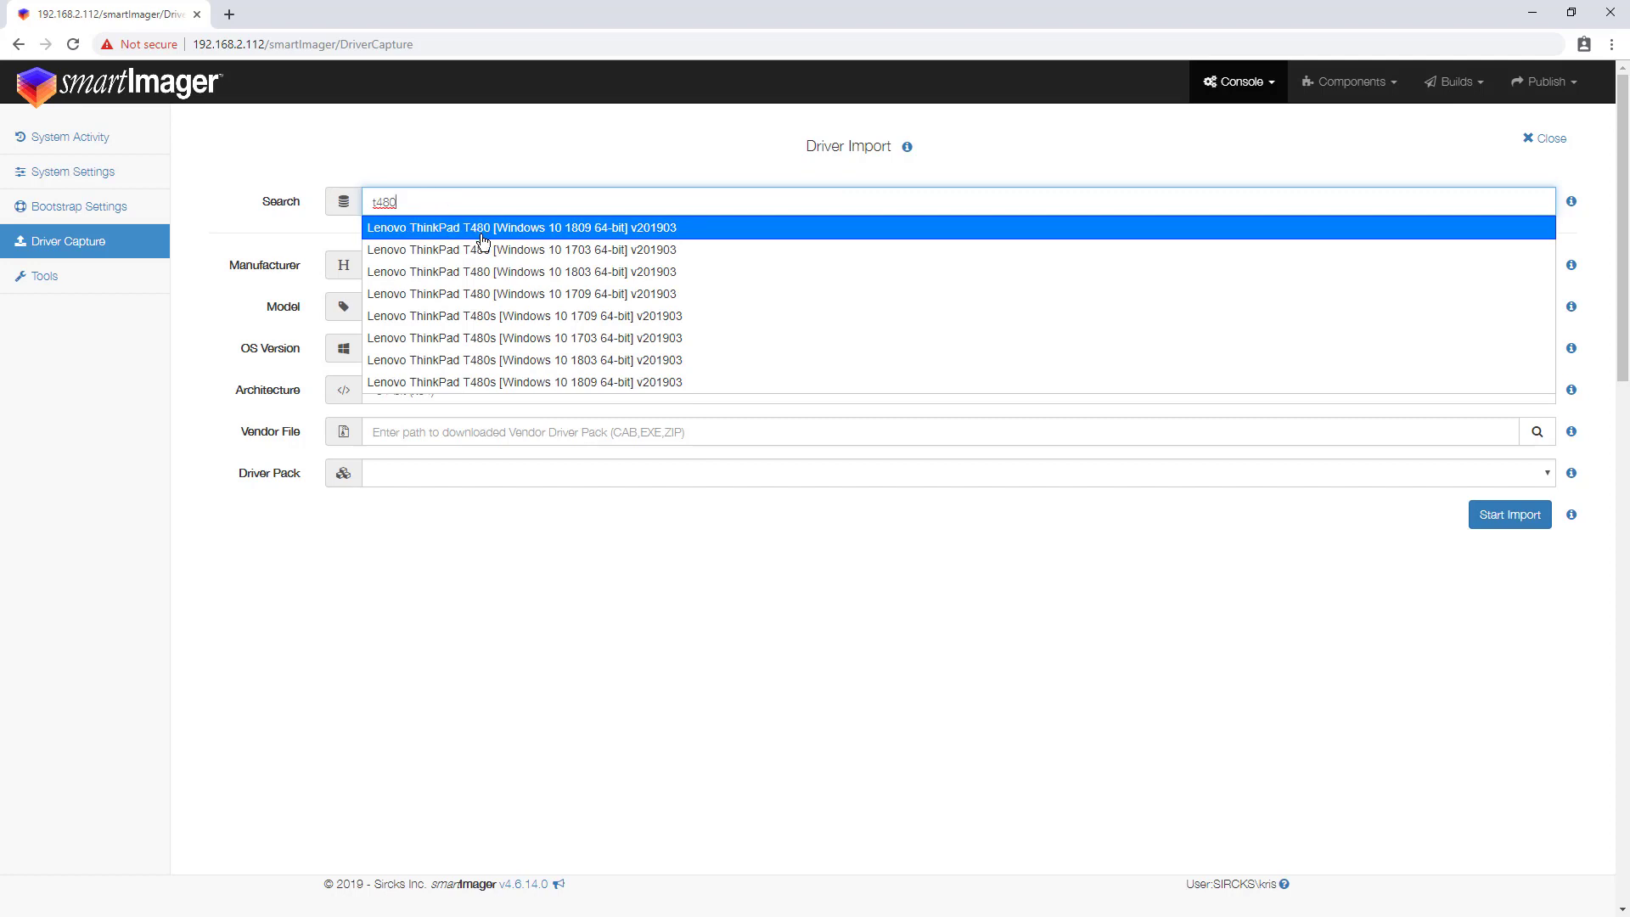
Step: Load the pre-configured Lenovo ThinkPad T480 [Windows 10 1809 64-bit] v201903 pack and inspect its Model query
click(481, 236)
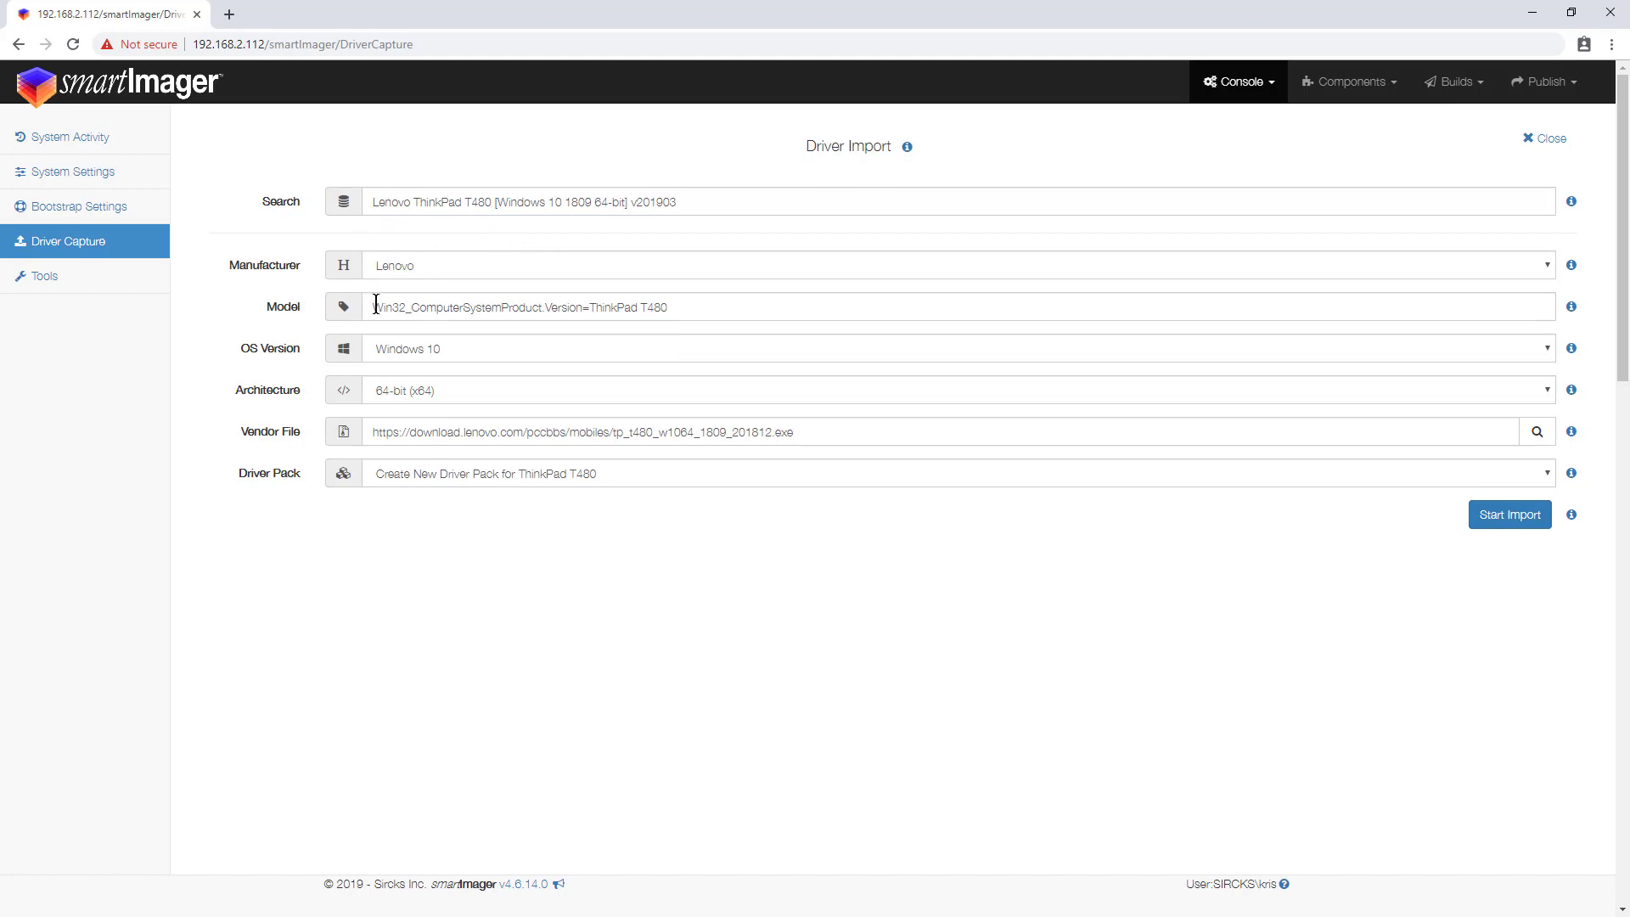
drag(686, 306, 371, 307)
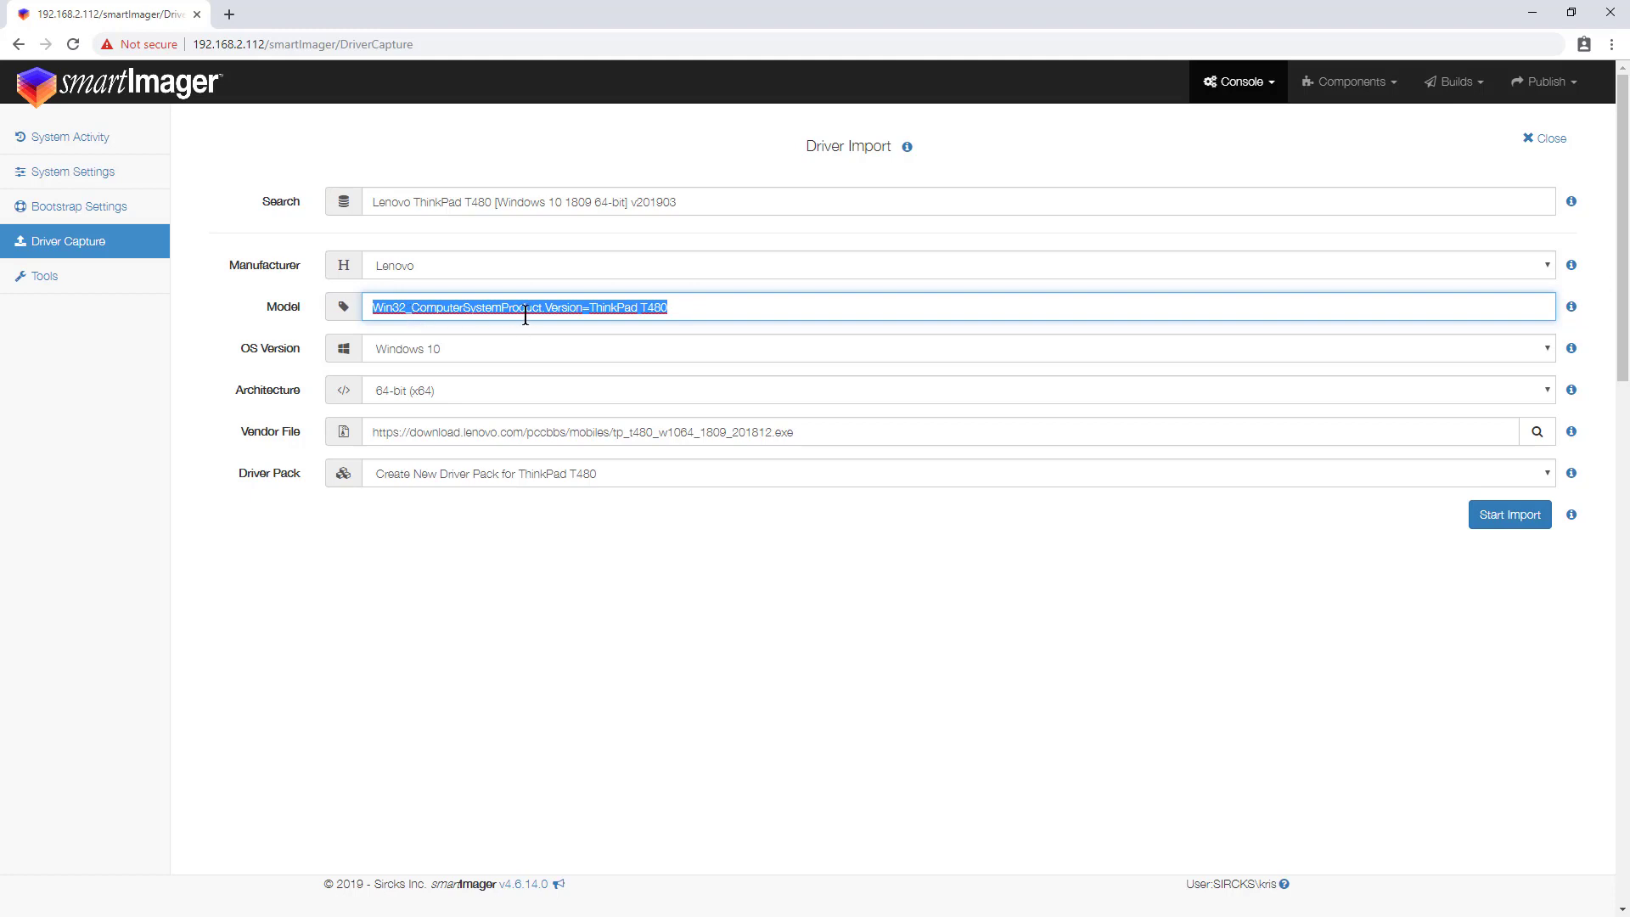
click(681, 310)
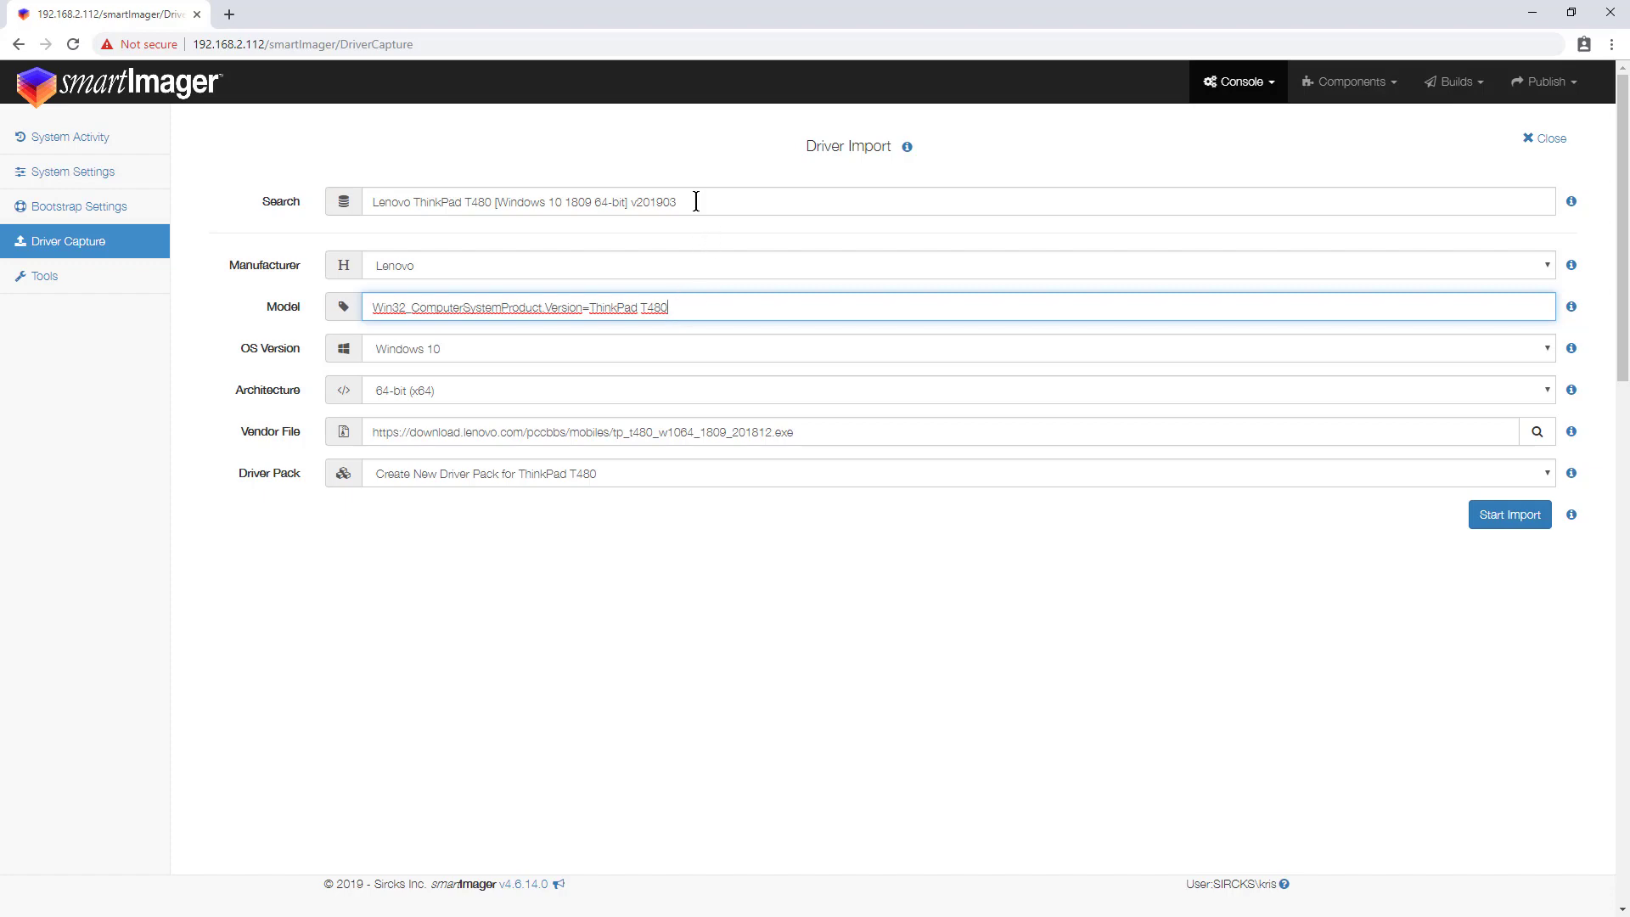
Step: Search for 800 g4, load the HP EliteDesk 800 G4 Tower PC {83E0} [Windows 10 64-bit, 1903] pack and inspect its Model query
drag(696, 201, 309, 182)
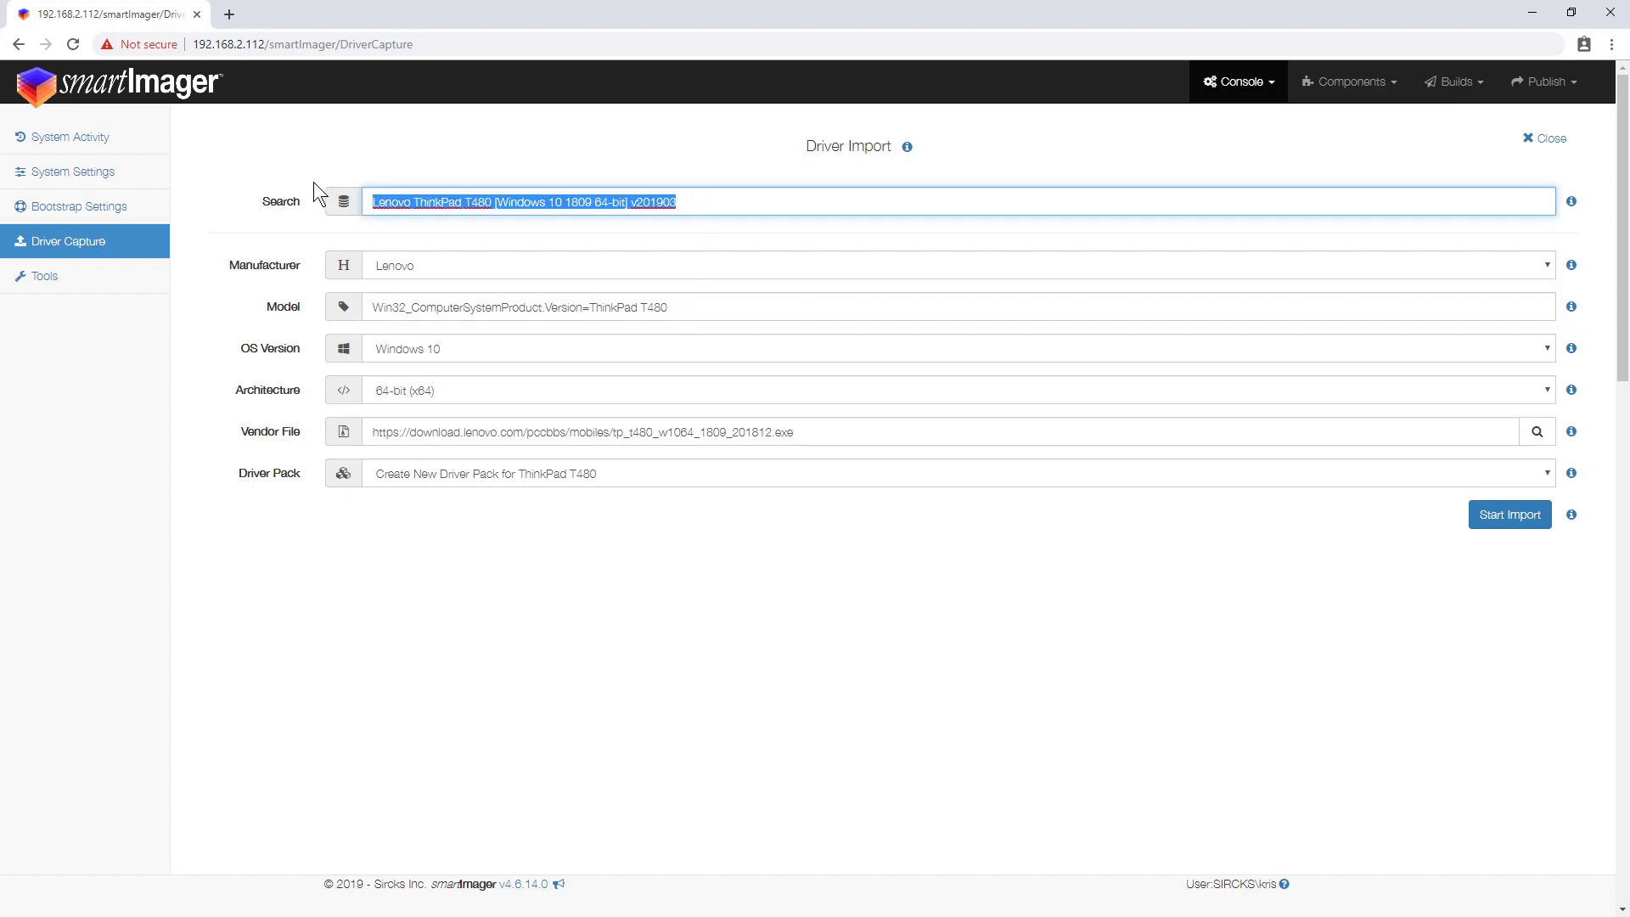
text(800)
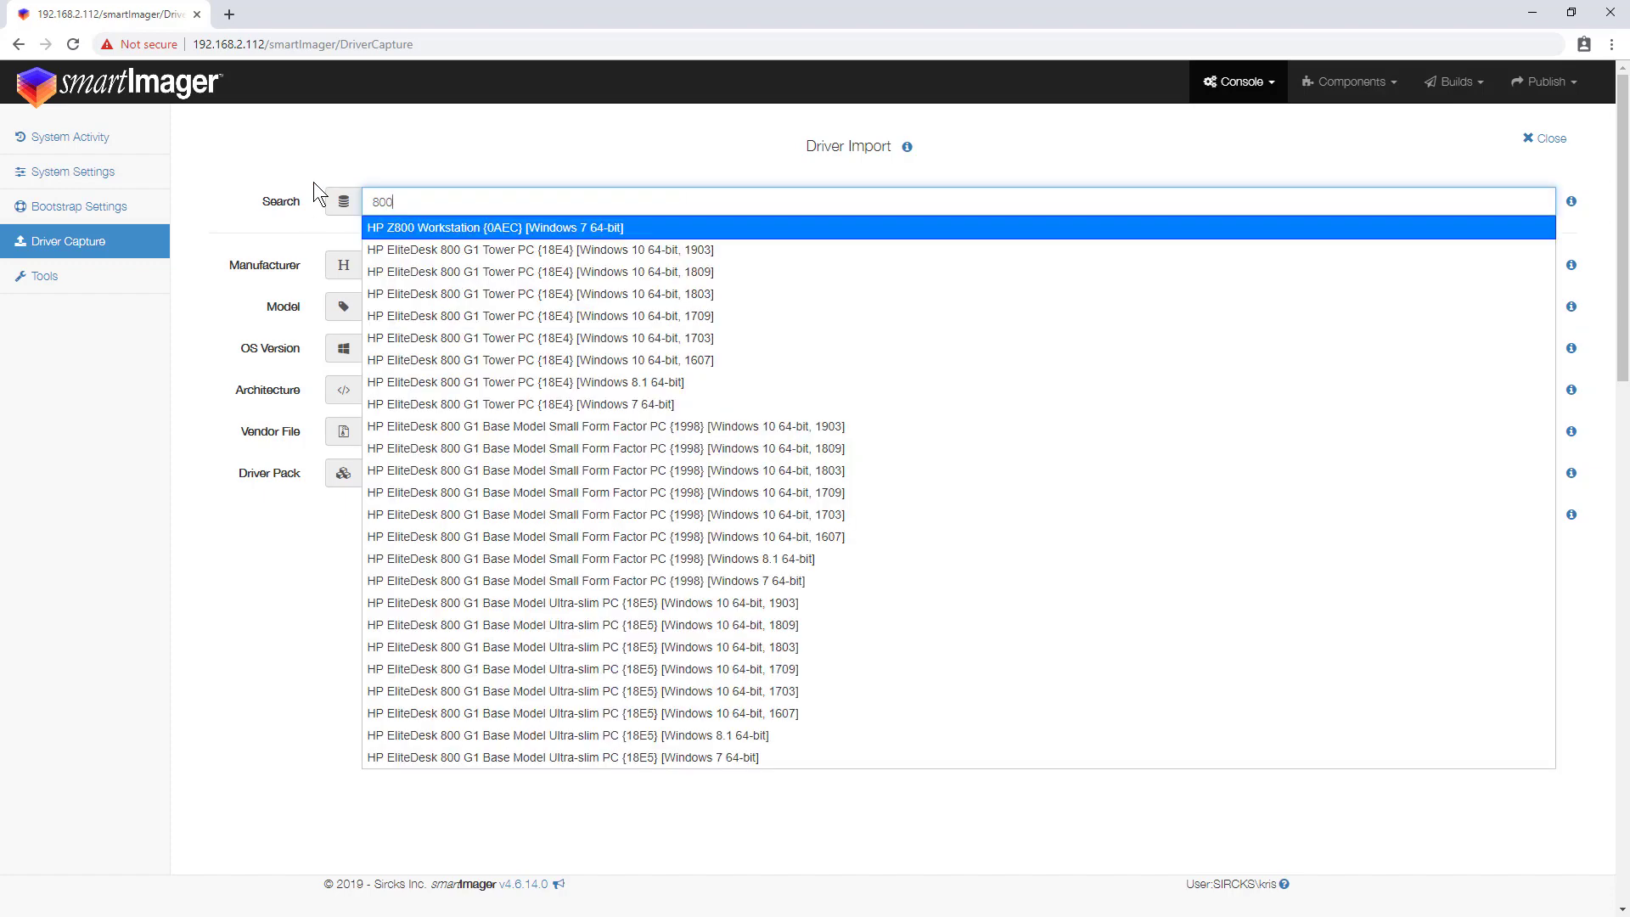
text( g4)
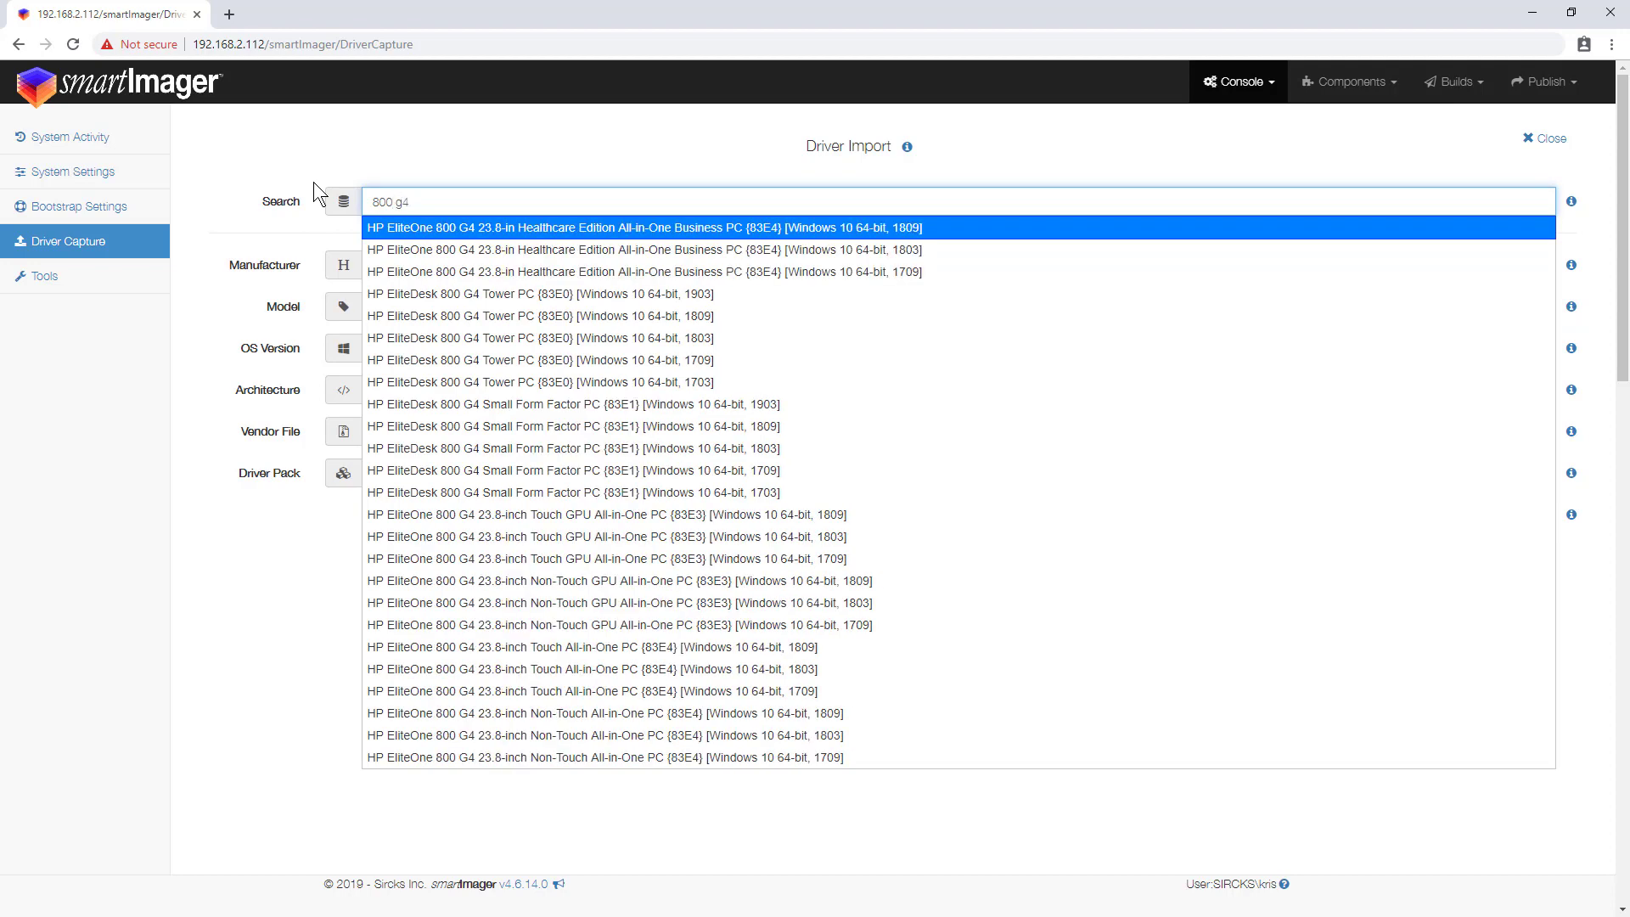
click(481, 297)
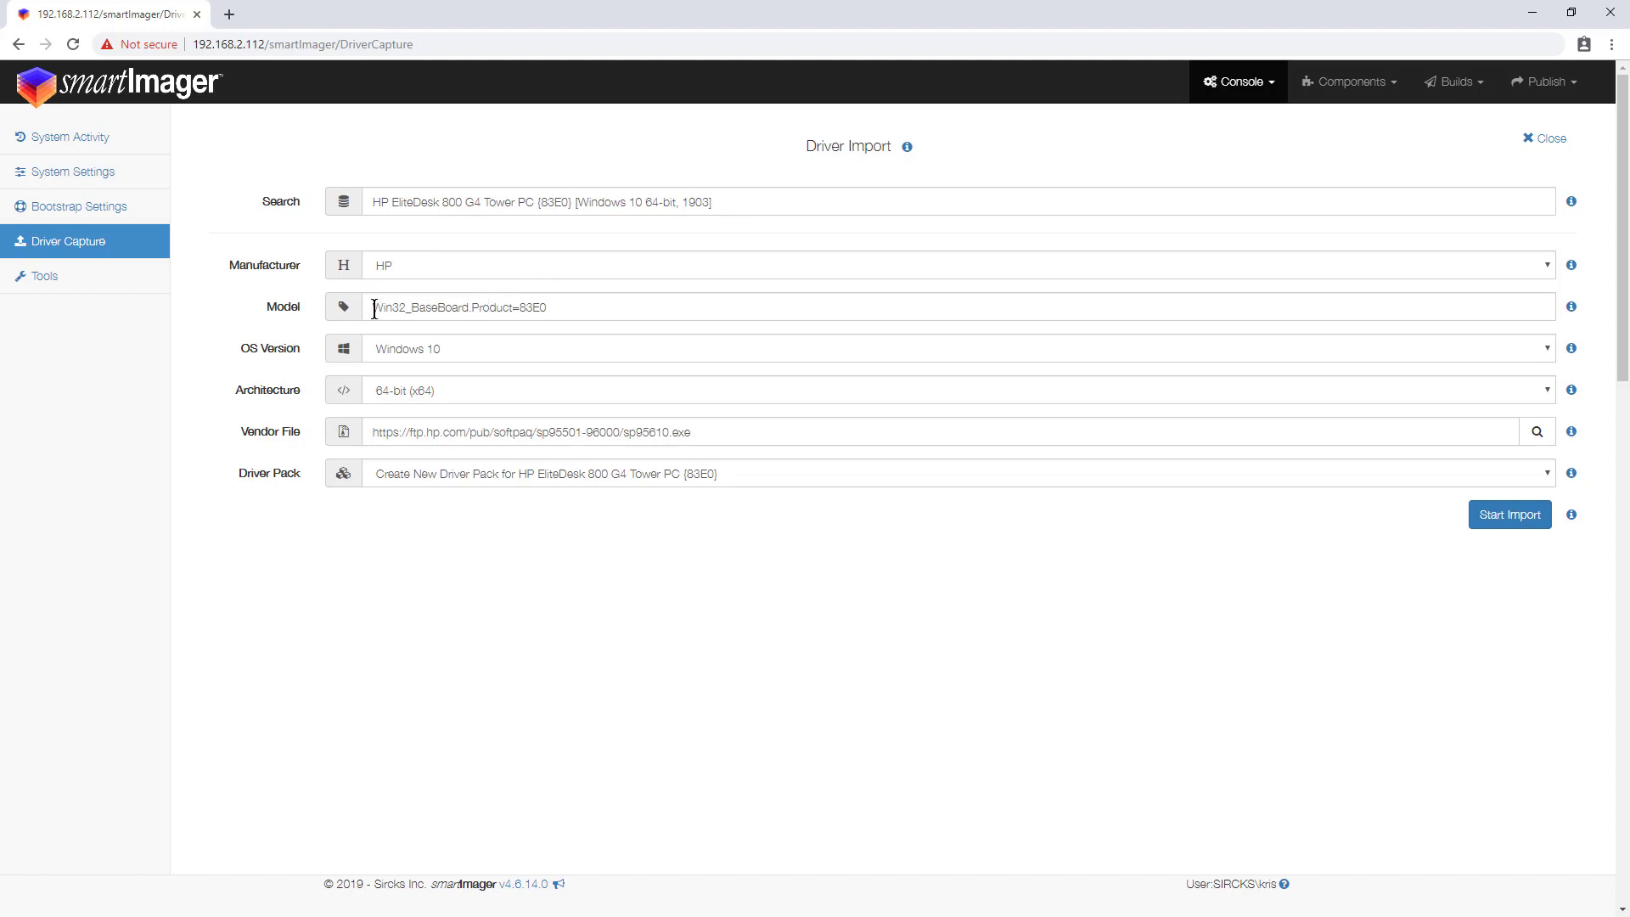
drag(374, 309, 509, 311)
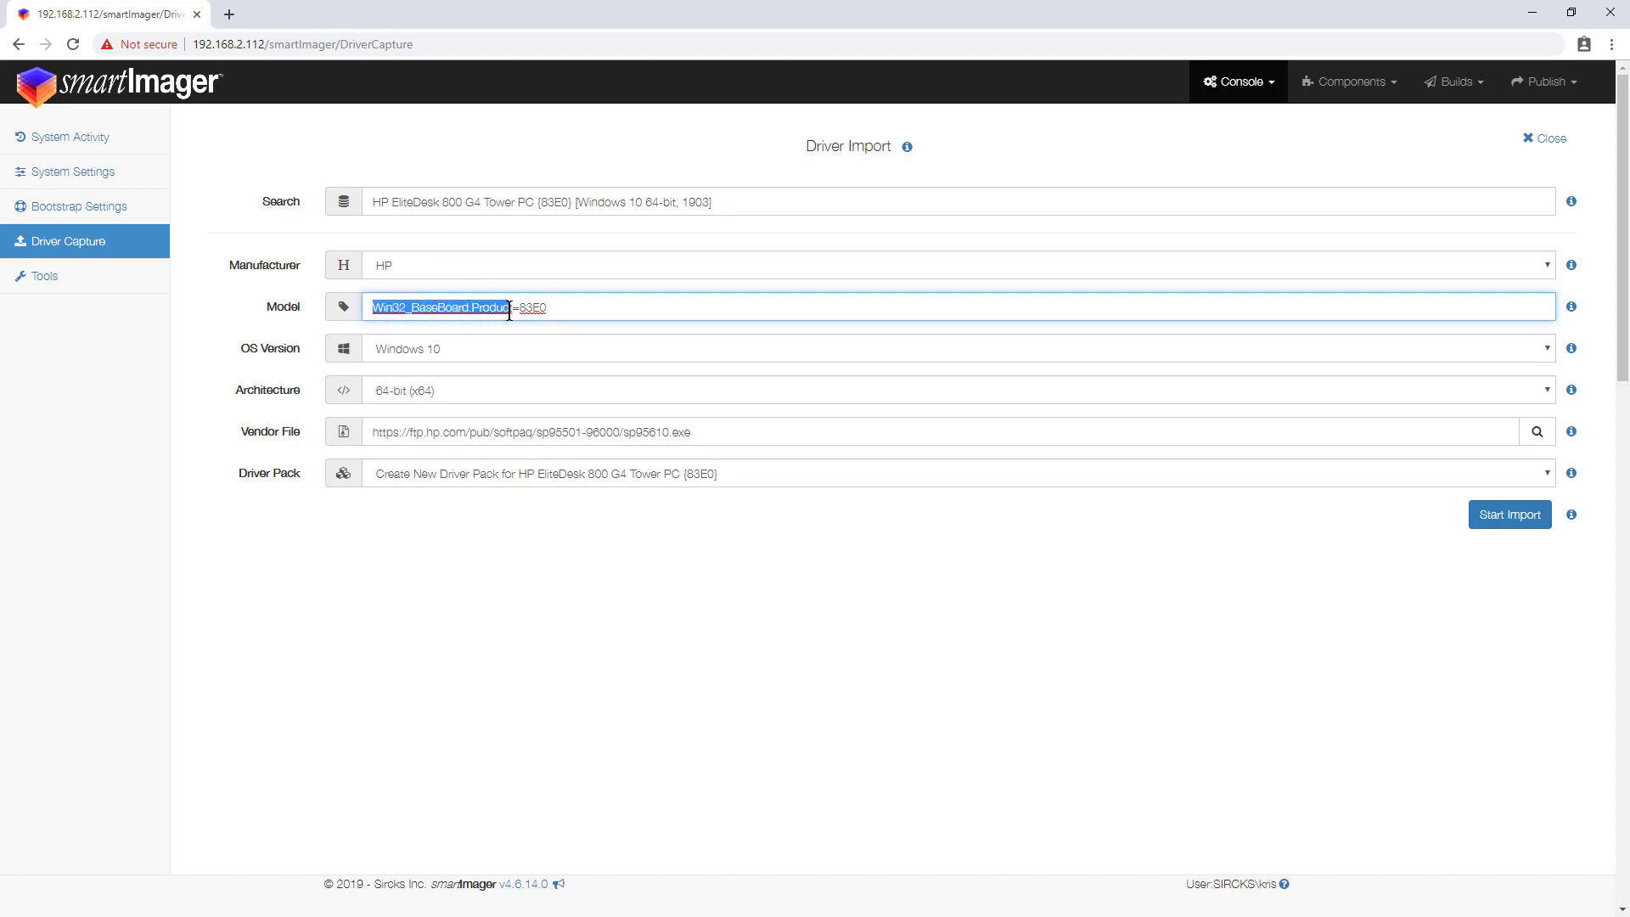
click(565, 306)
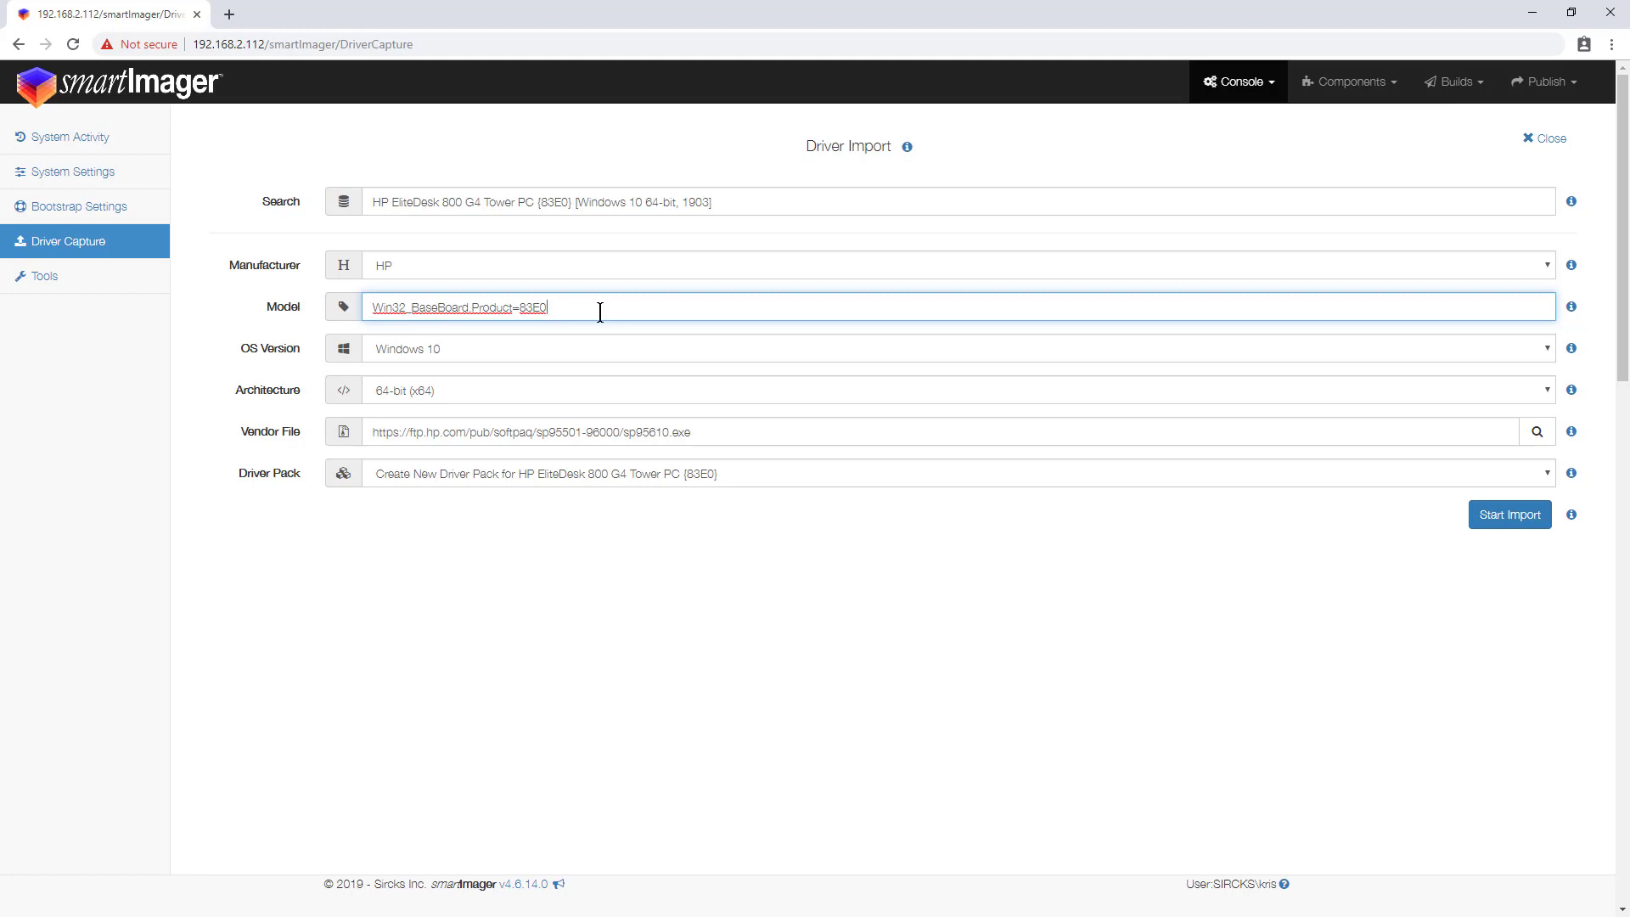
Step: Search for t480, select Lenovo ThinkPad T480 [Windows 10 1809 64-bit] v201903 and inspect its Vendor File address
triple_click(677, 199)
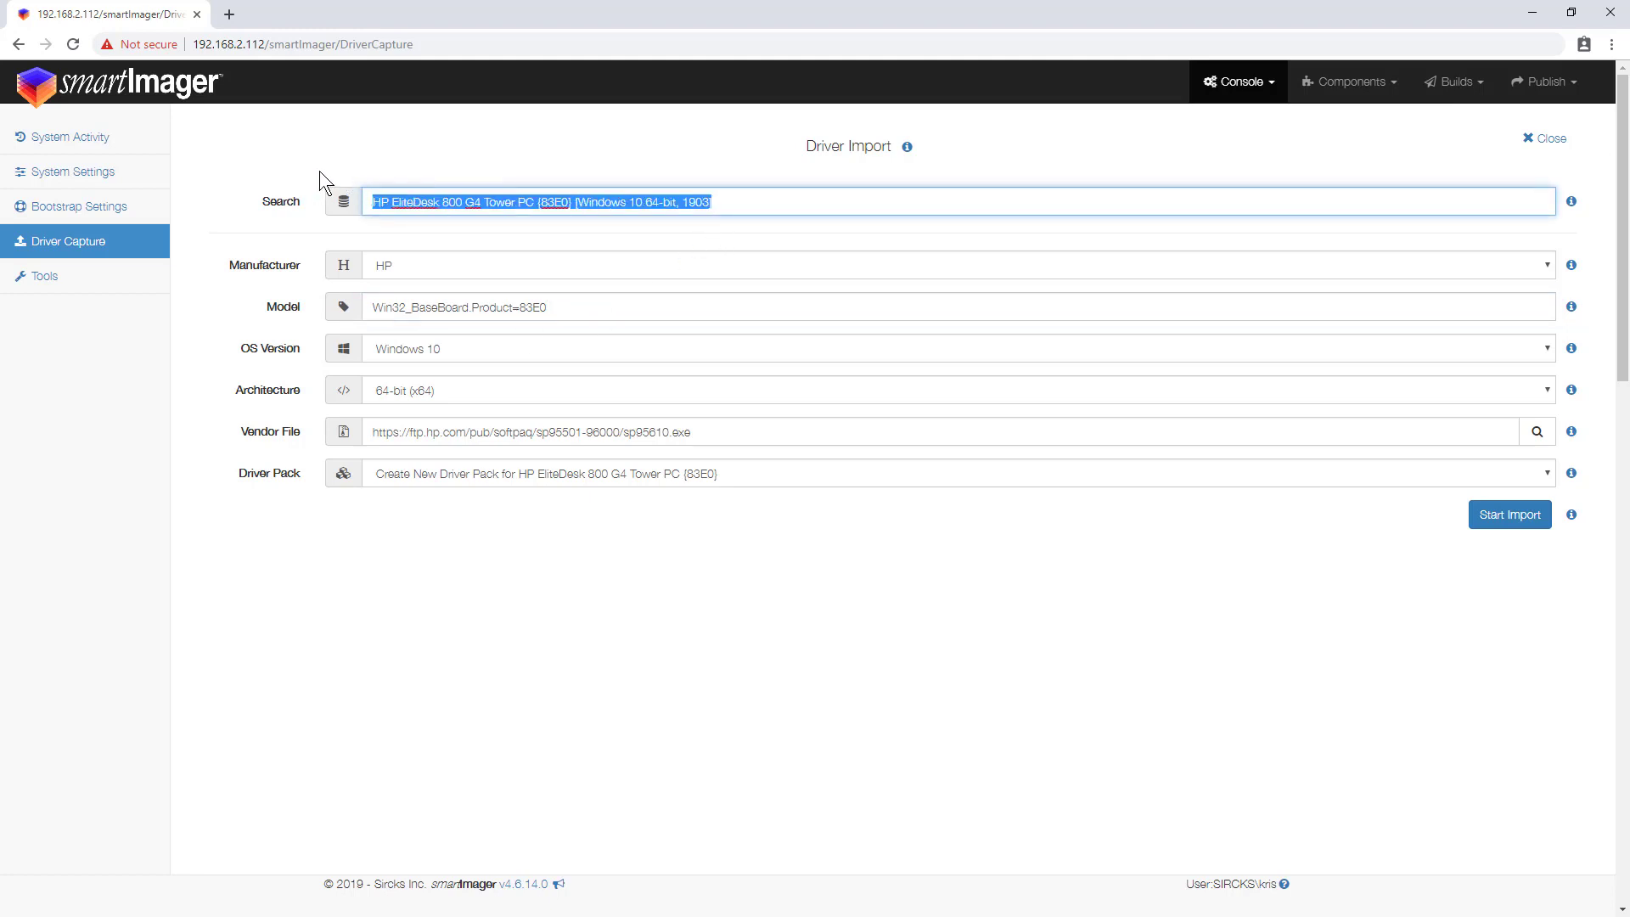
text(t48)
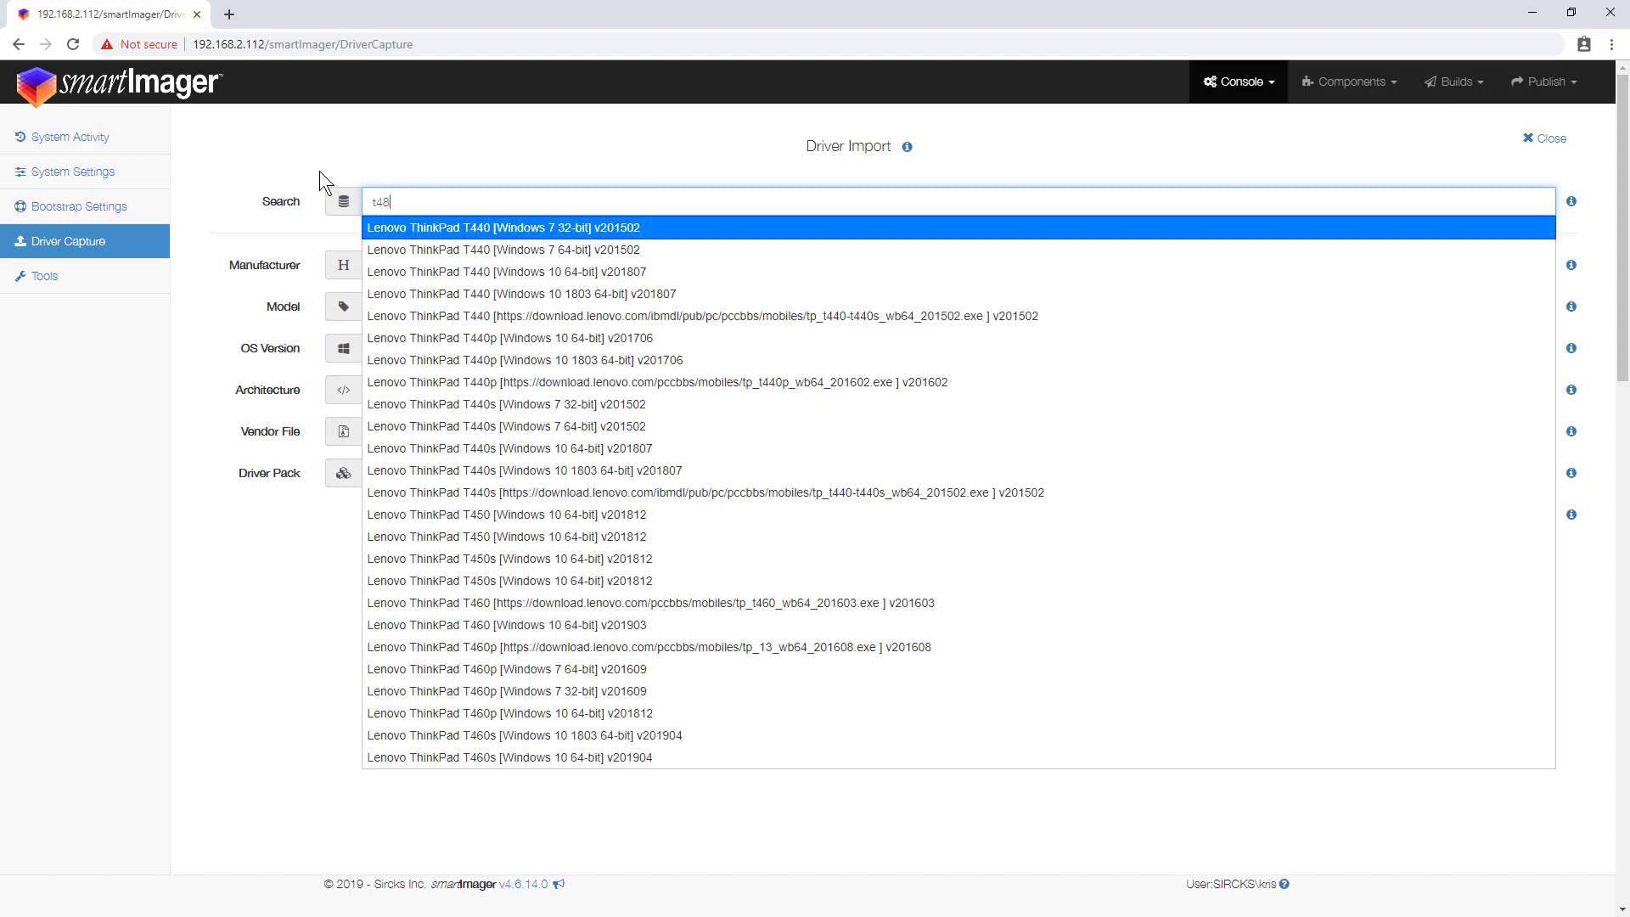
text(0)
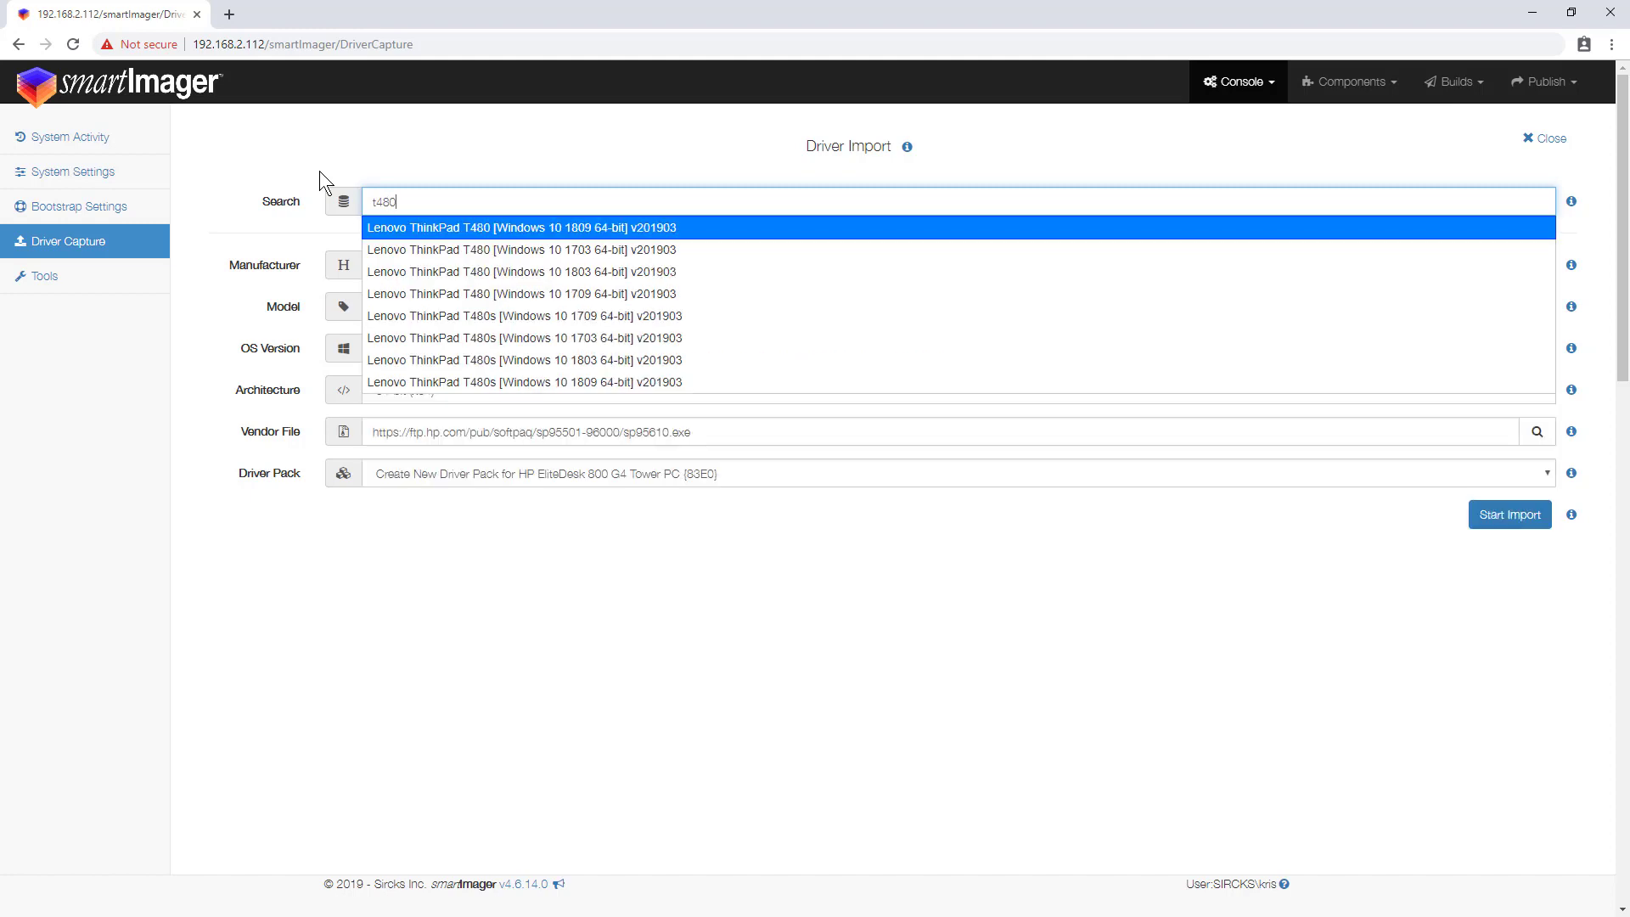
click(447, 229)
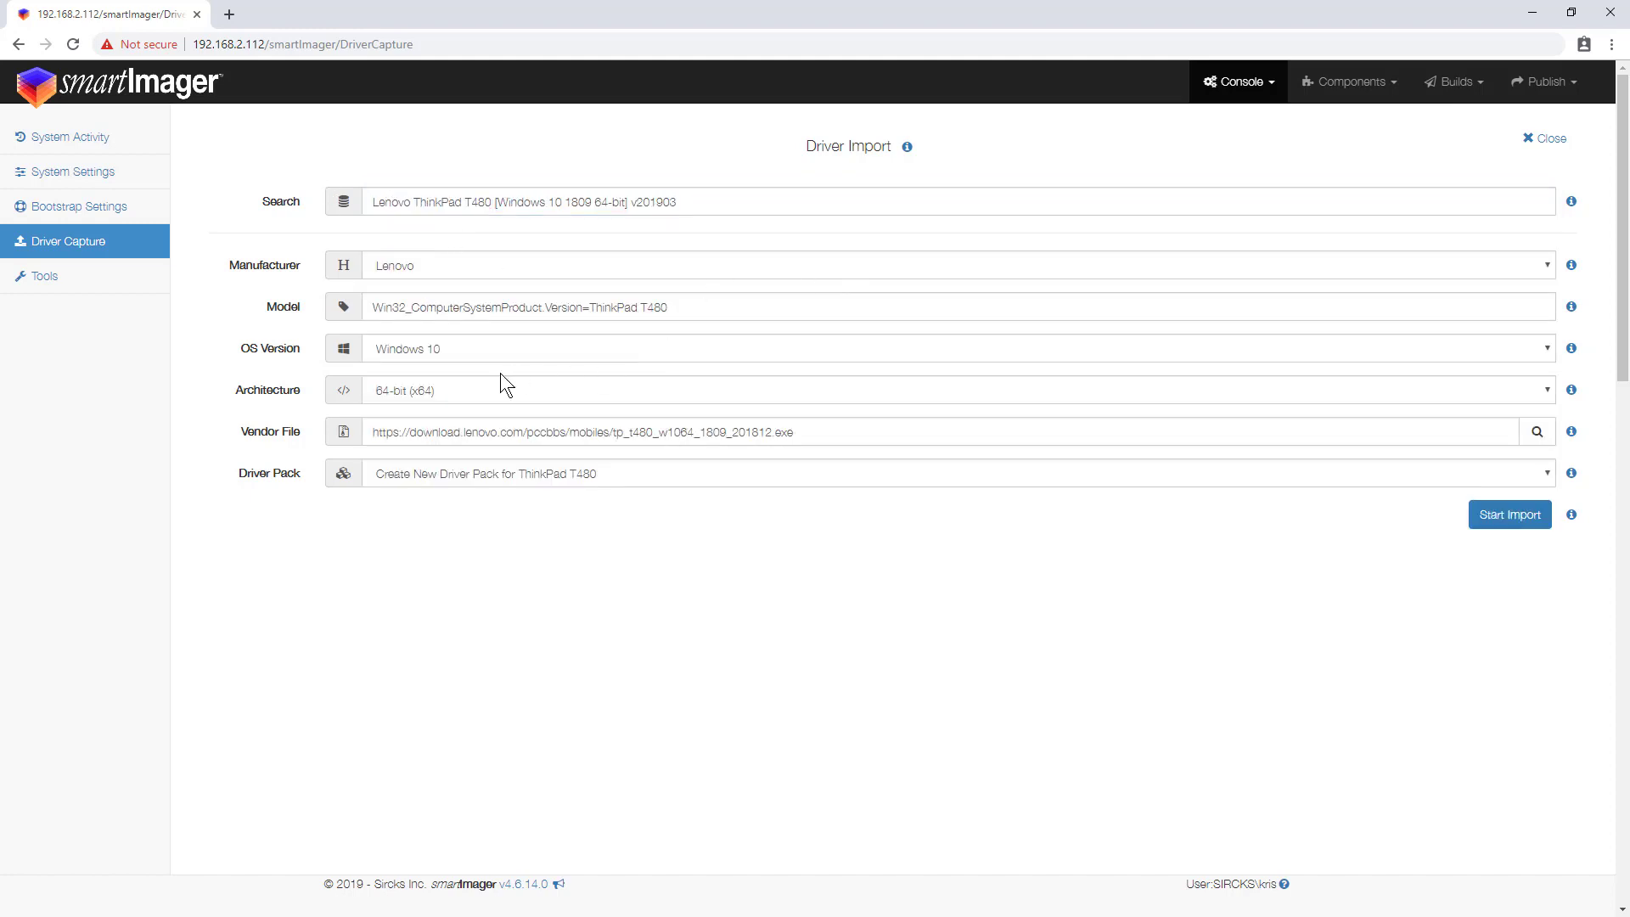
drag(808, 431, 345, 438)
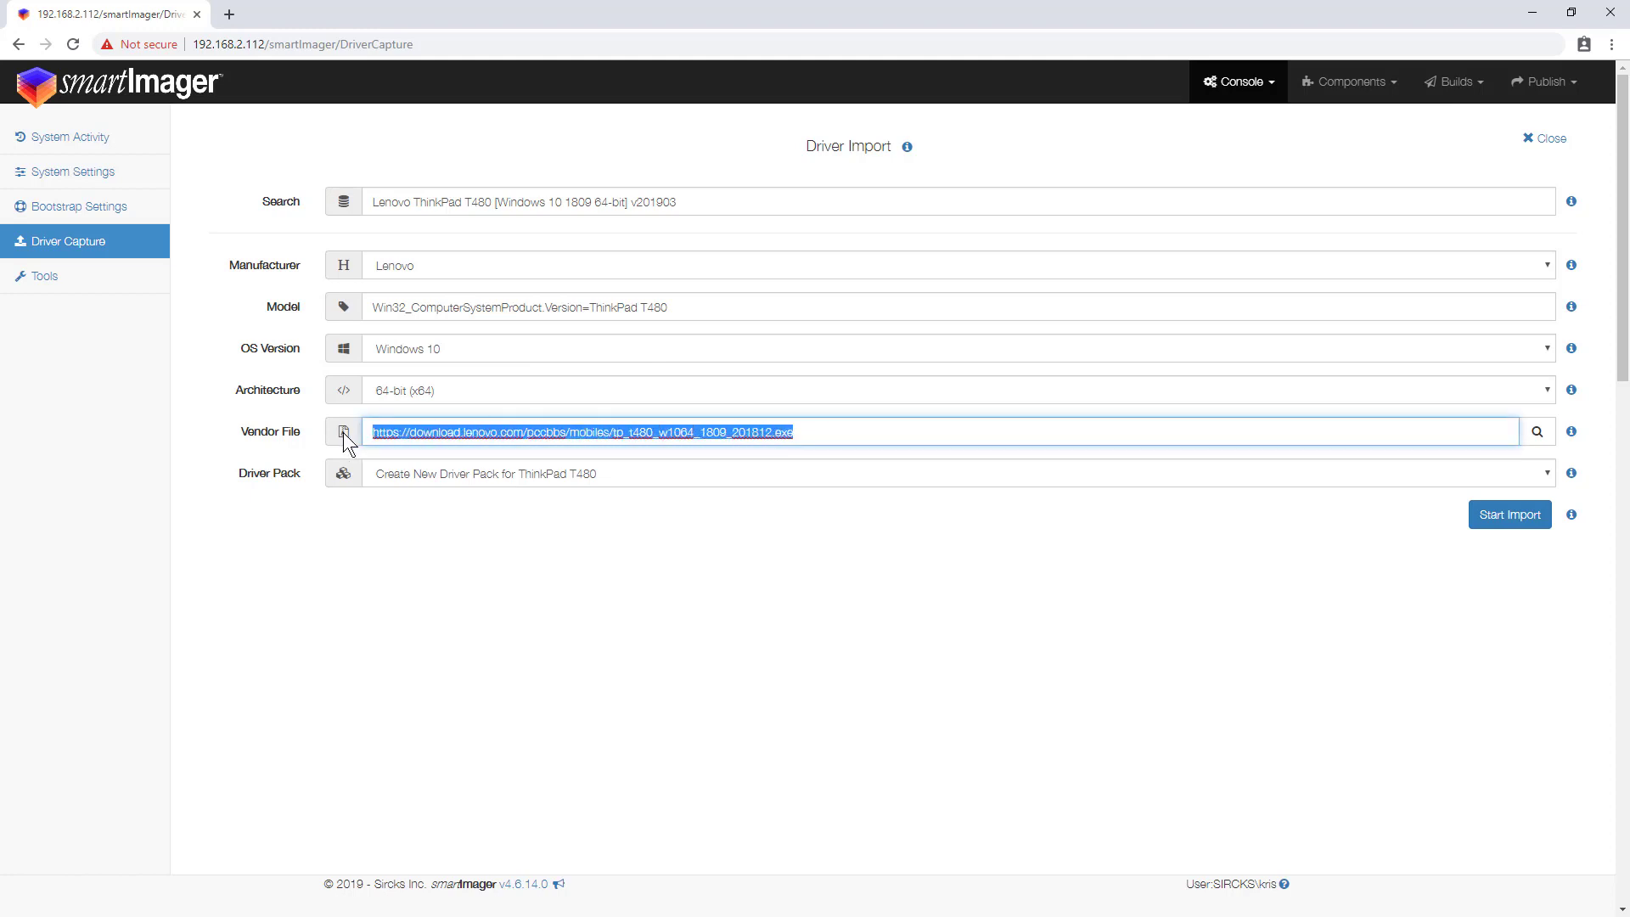
click(806, 427)
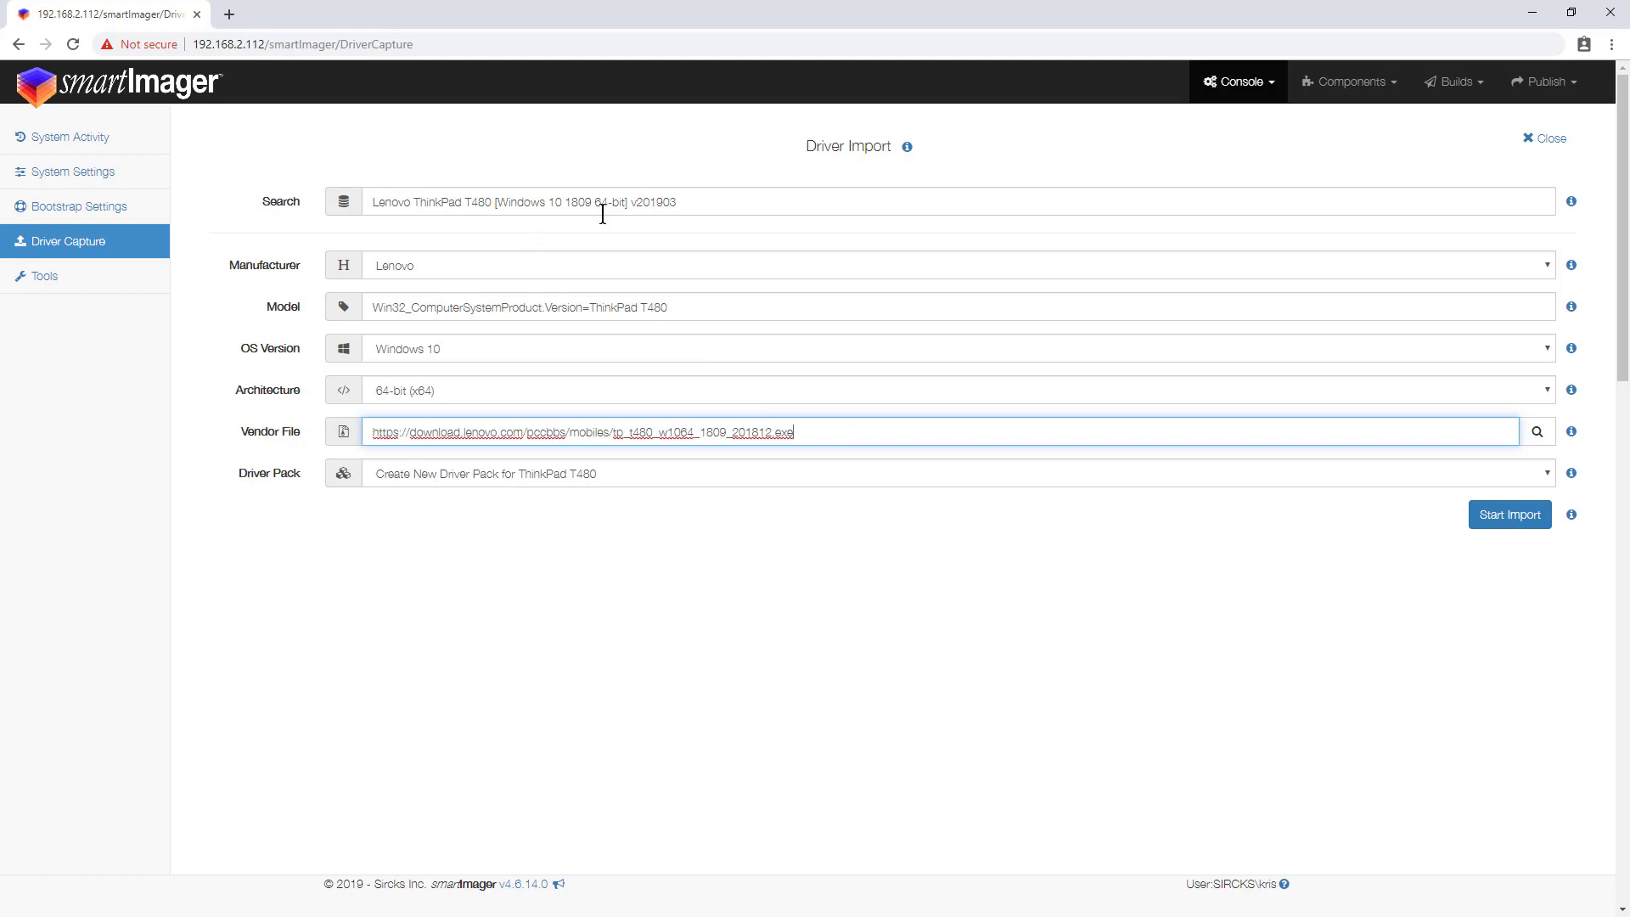
Step: Search the pre-configured driver packs for t490, compare with t480, and return to t490
drag(677, 201, 305, 202)
key(BackSpace)
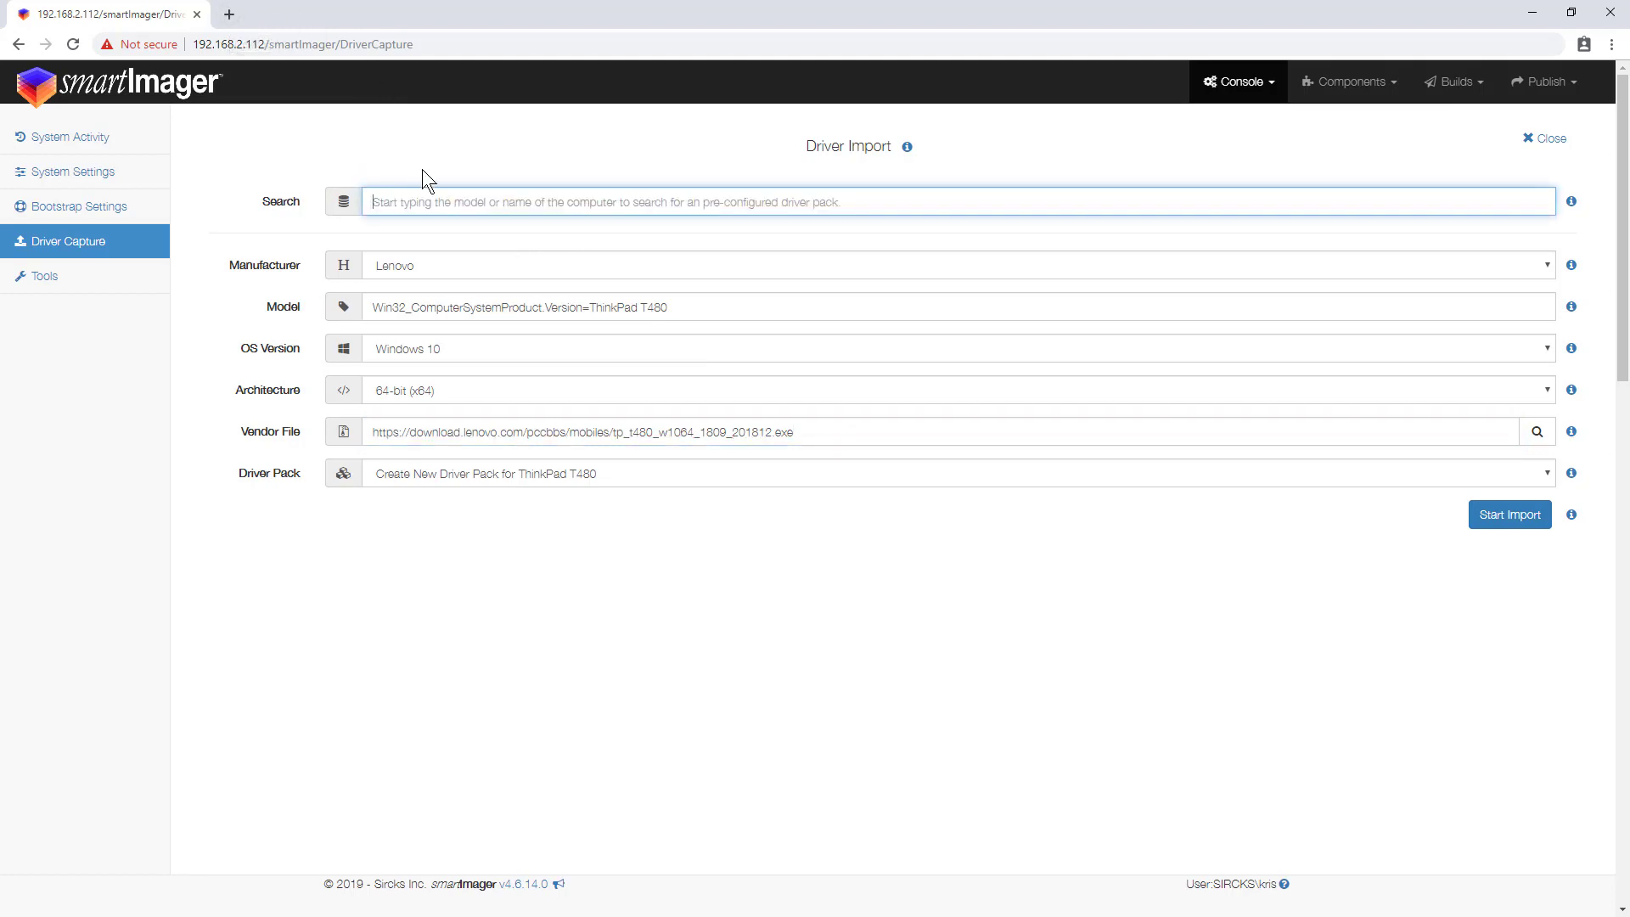
text(t490)
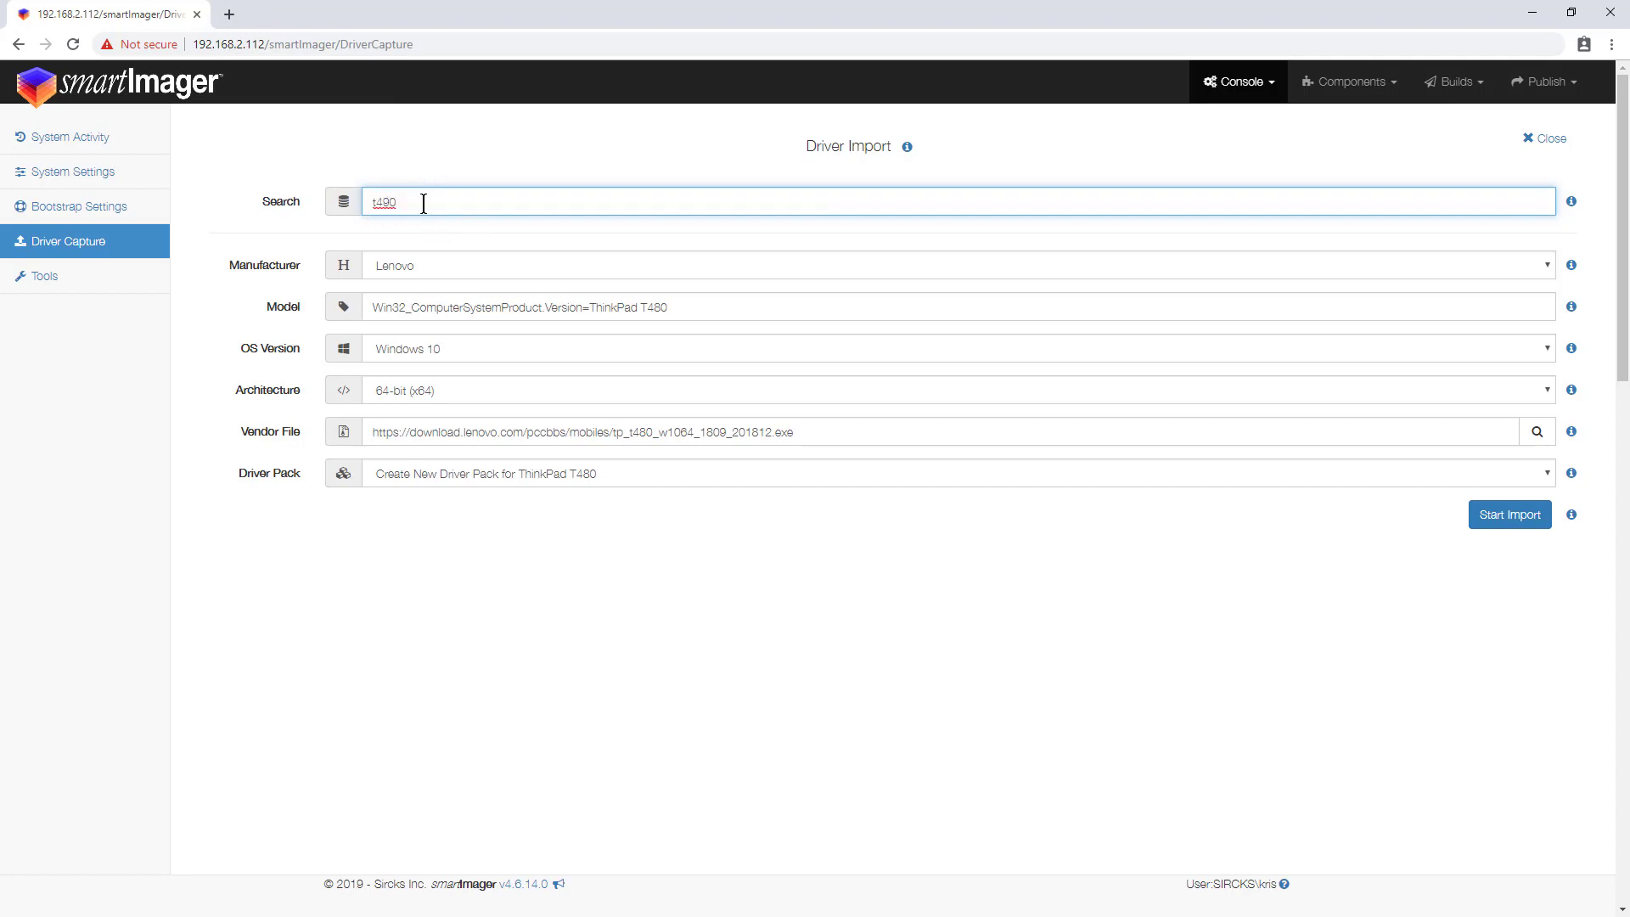
key(BackSpace)
key(BackSpace)
text(80)
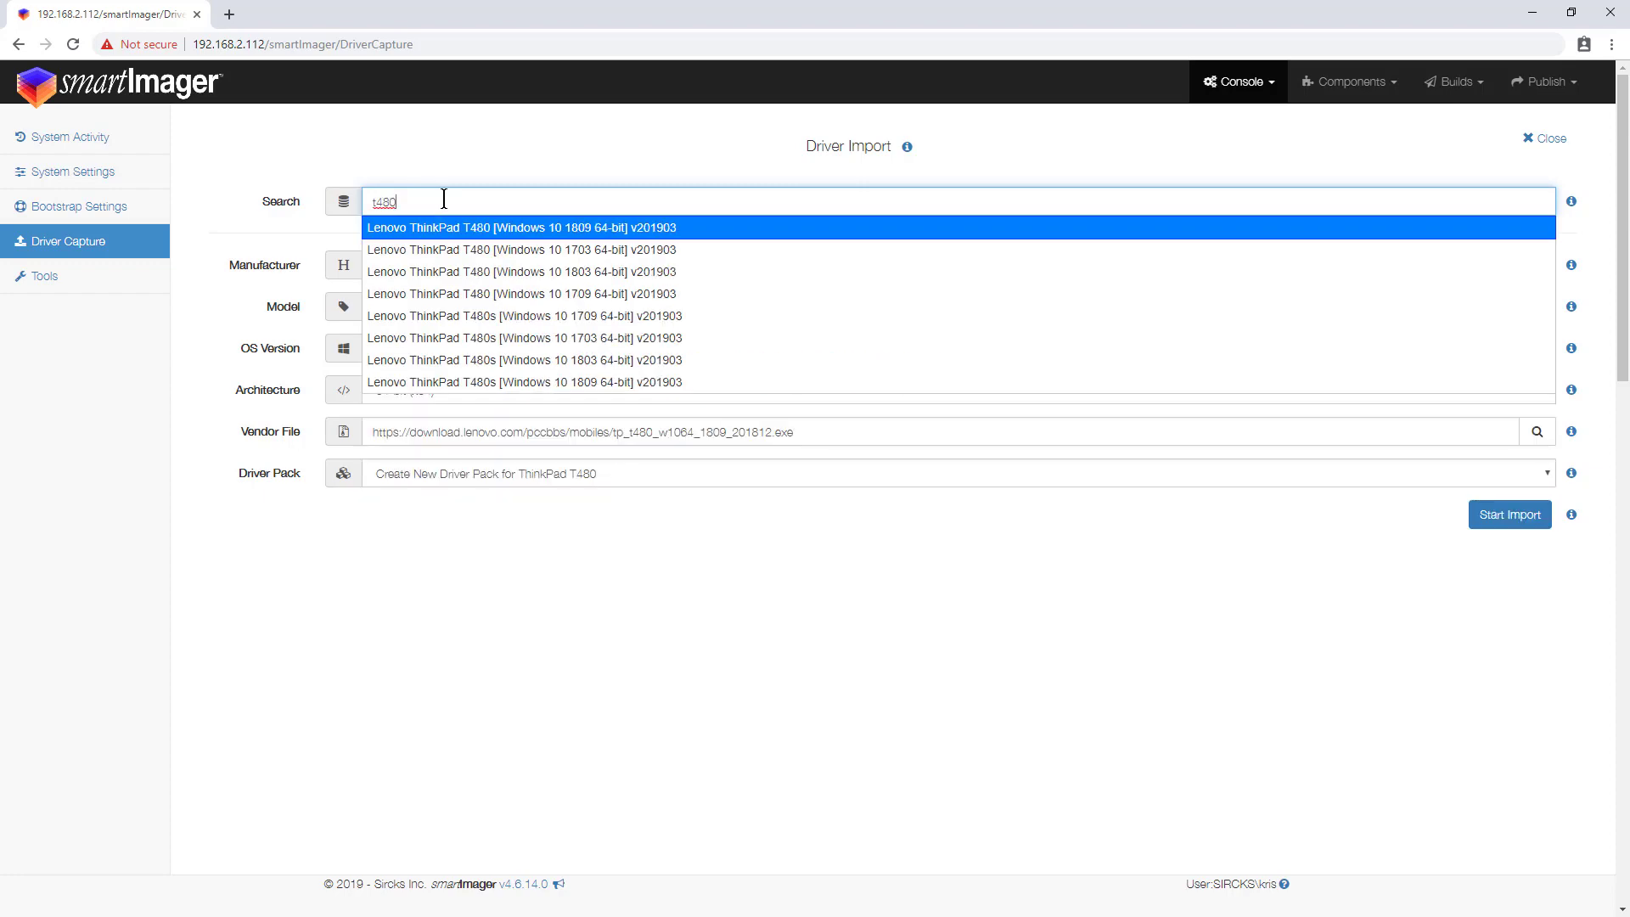
key(BackSpace)
key(BackSpace)
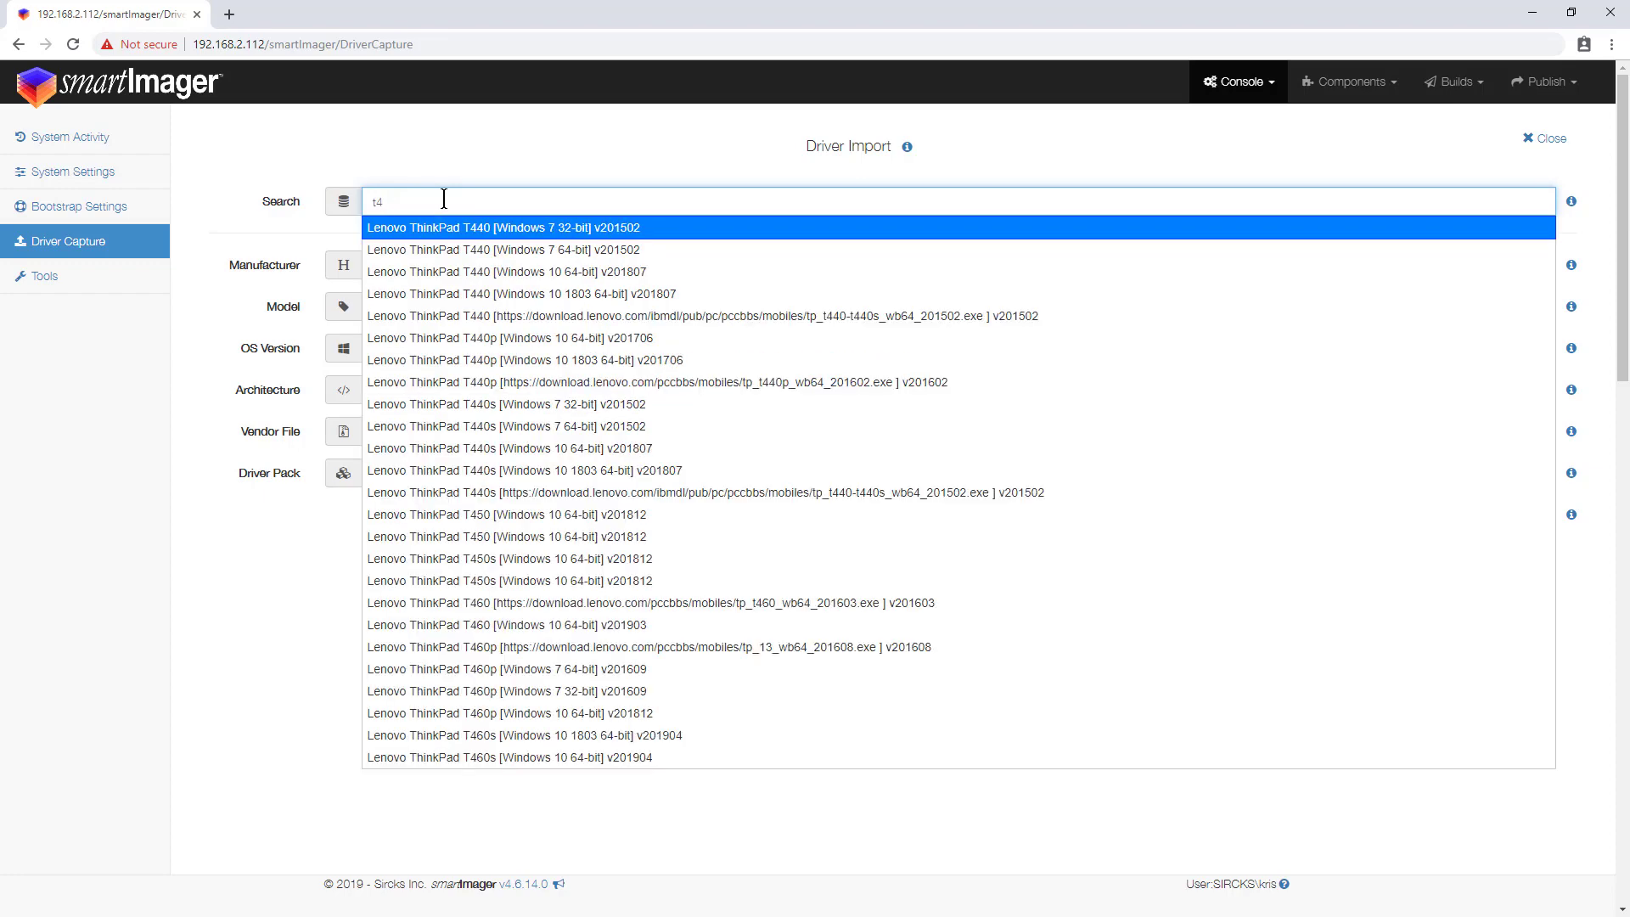
text(90)
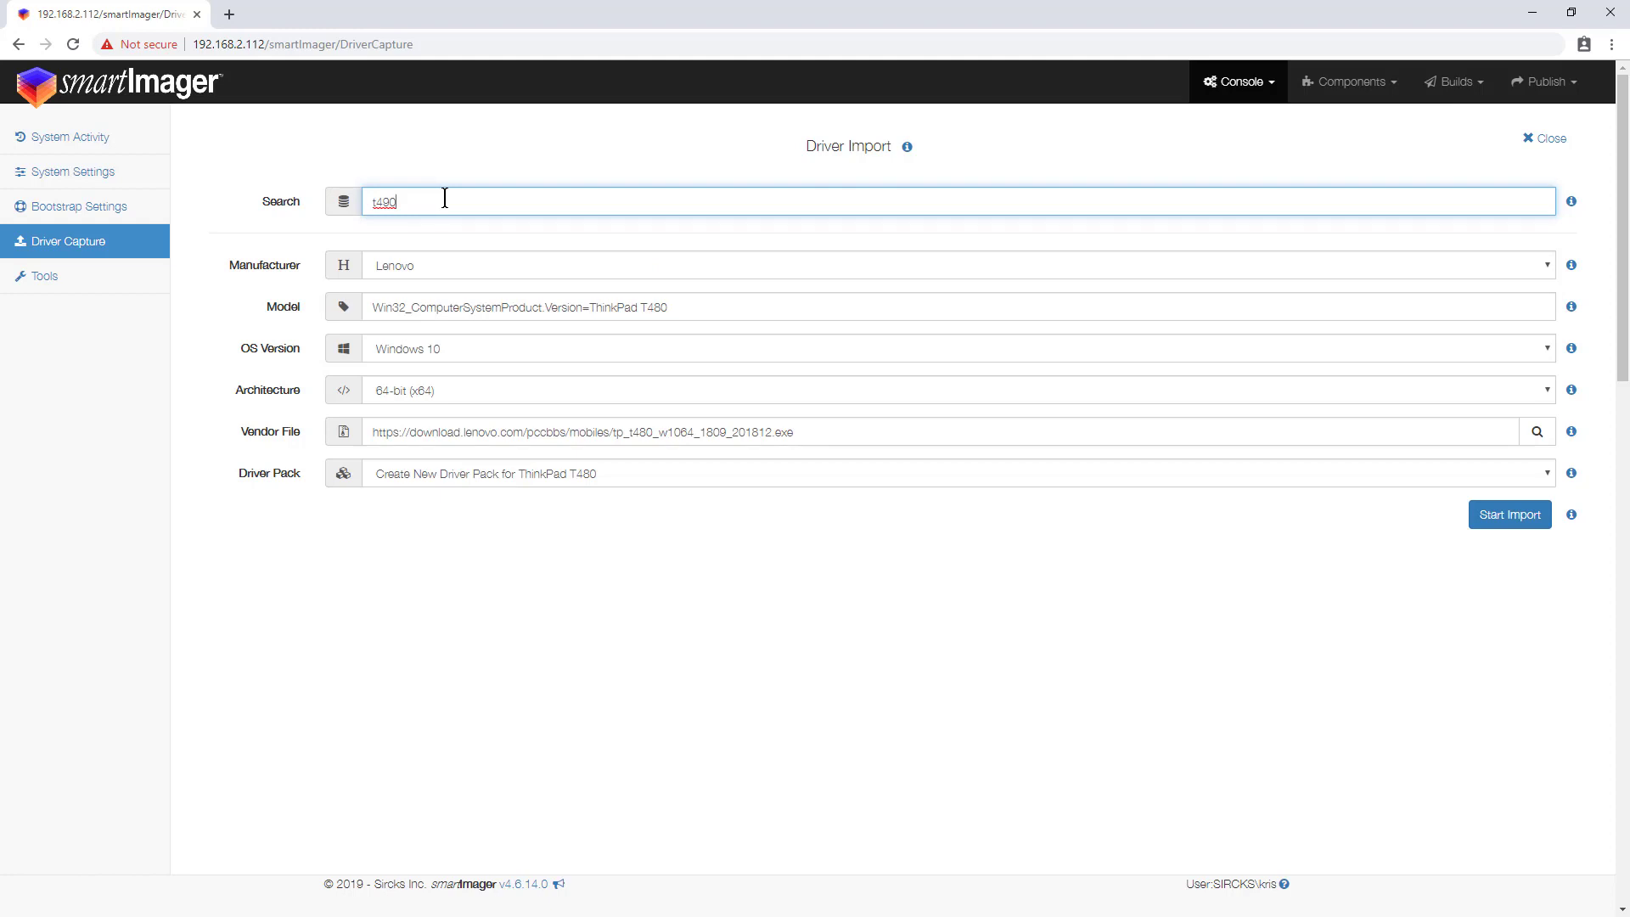
Step: Change the Model query to Win32_ComputerSystemProduct.Version=ThinkPad T490
click(662, 306)
click(665, 307)
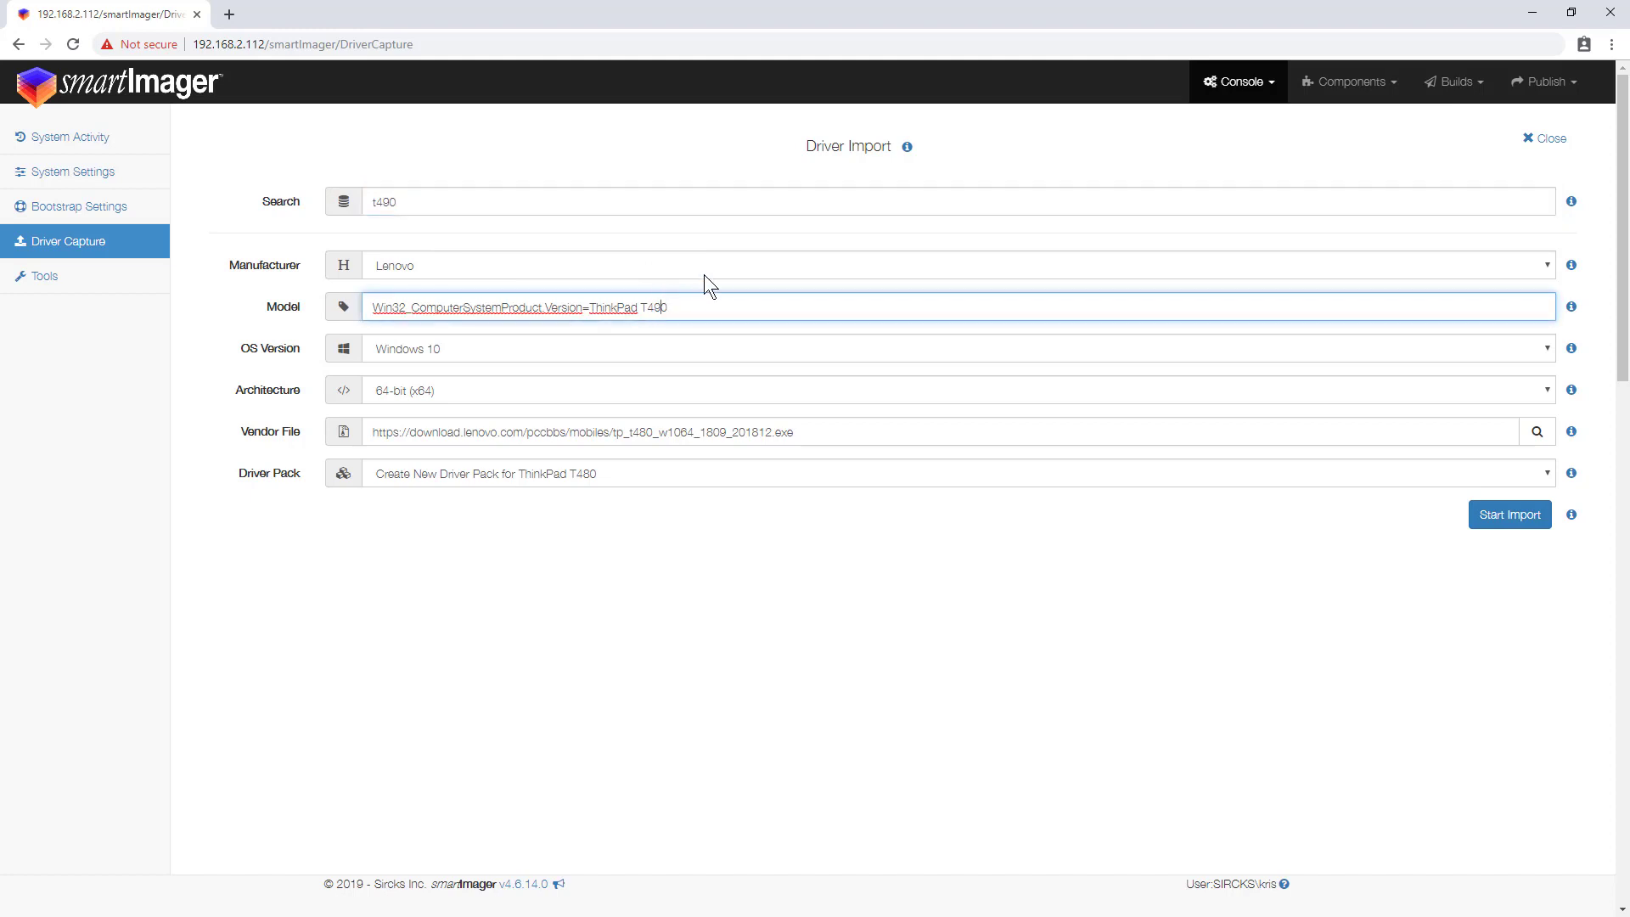
click(696, 307)
Step: Search the web in a new browser tab for lenovo t490 sccm driver pack
click(229, 15)
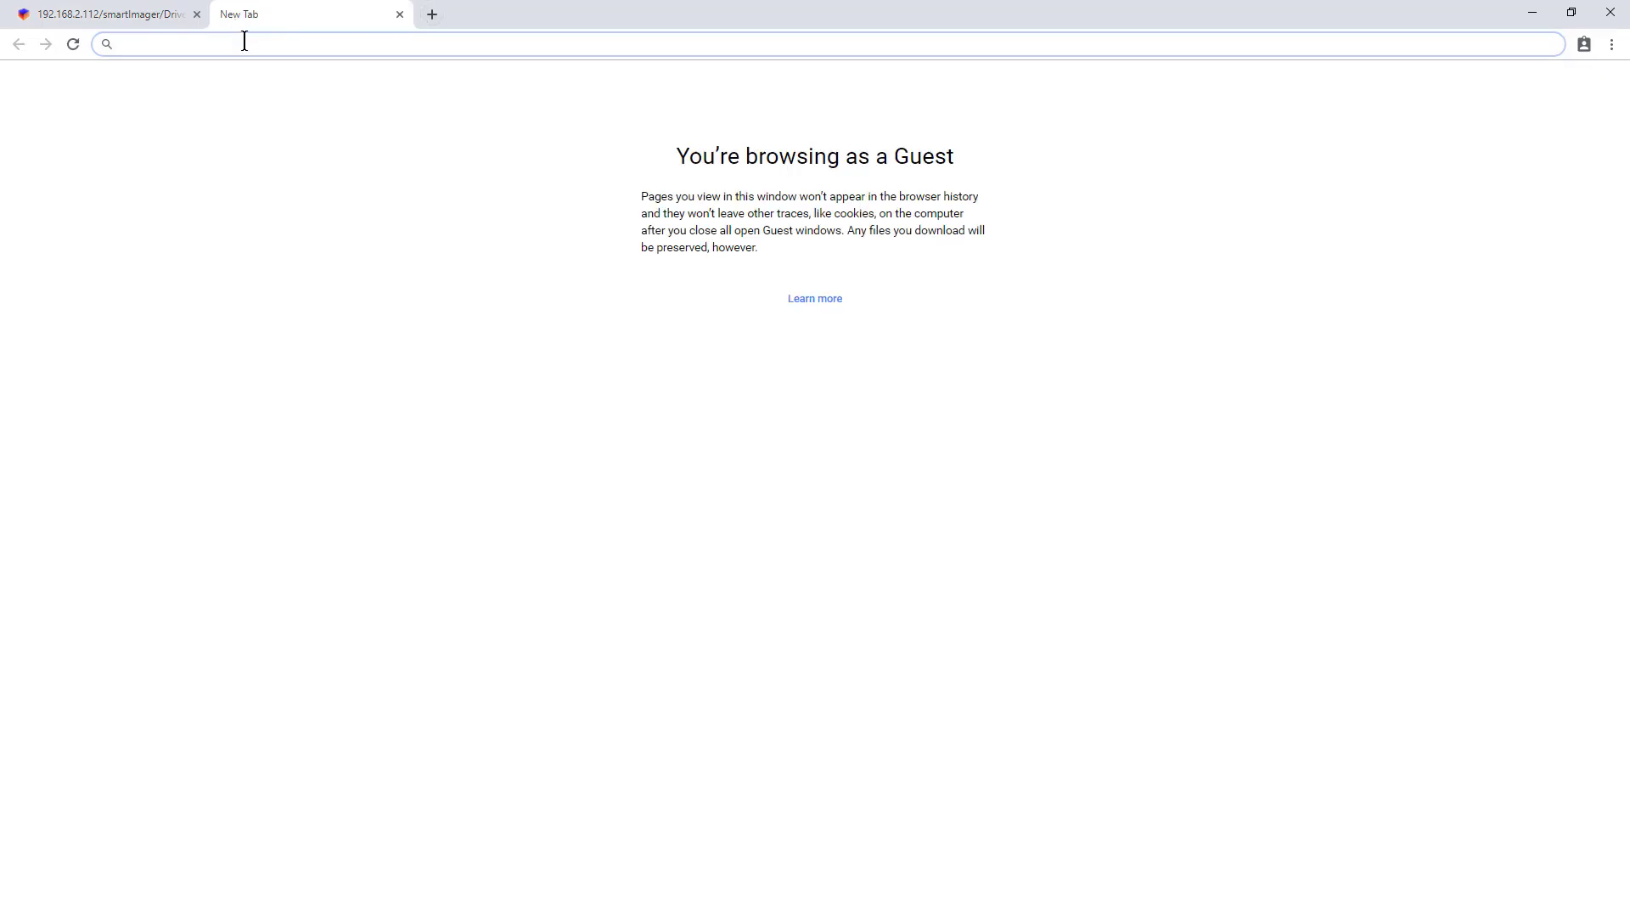
text(lenovo )
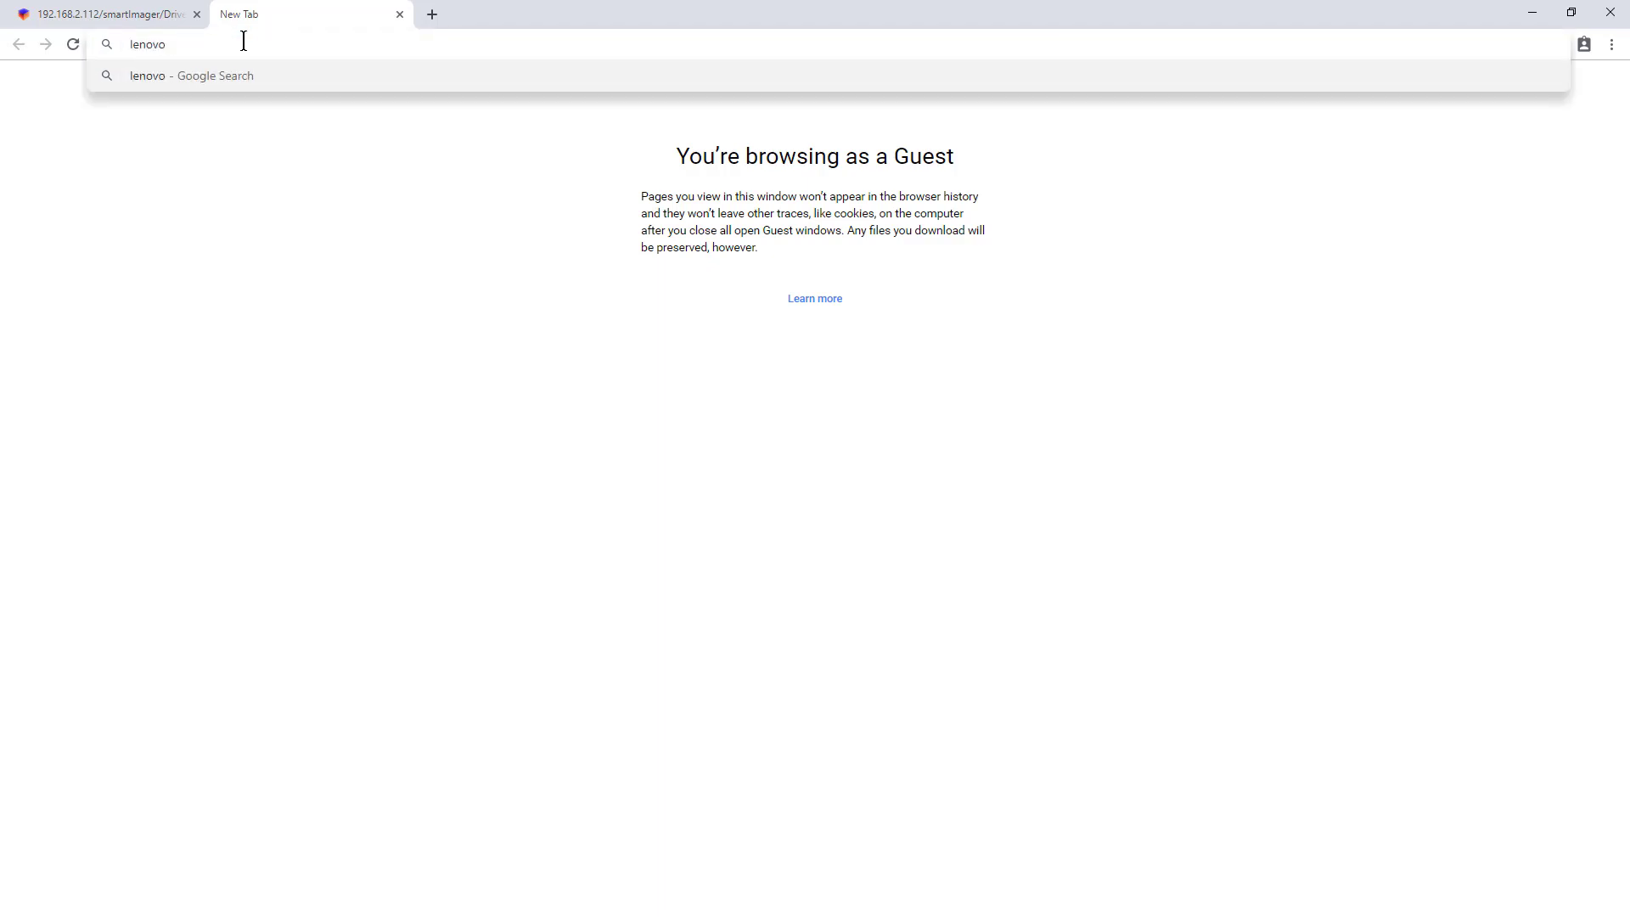
text(t490 sccm driver pack)
key(Return)
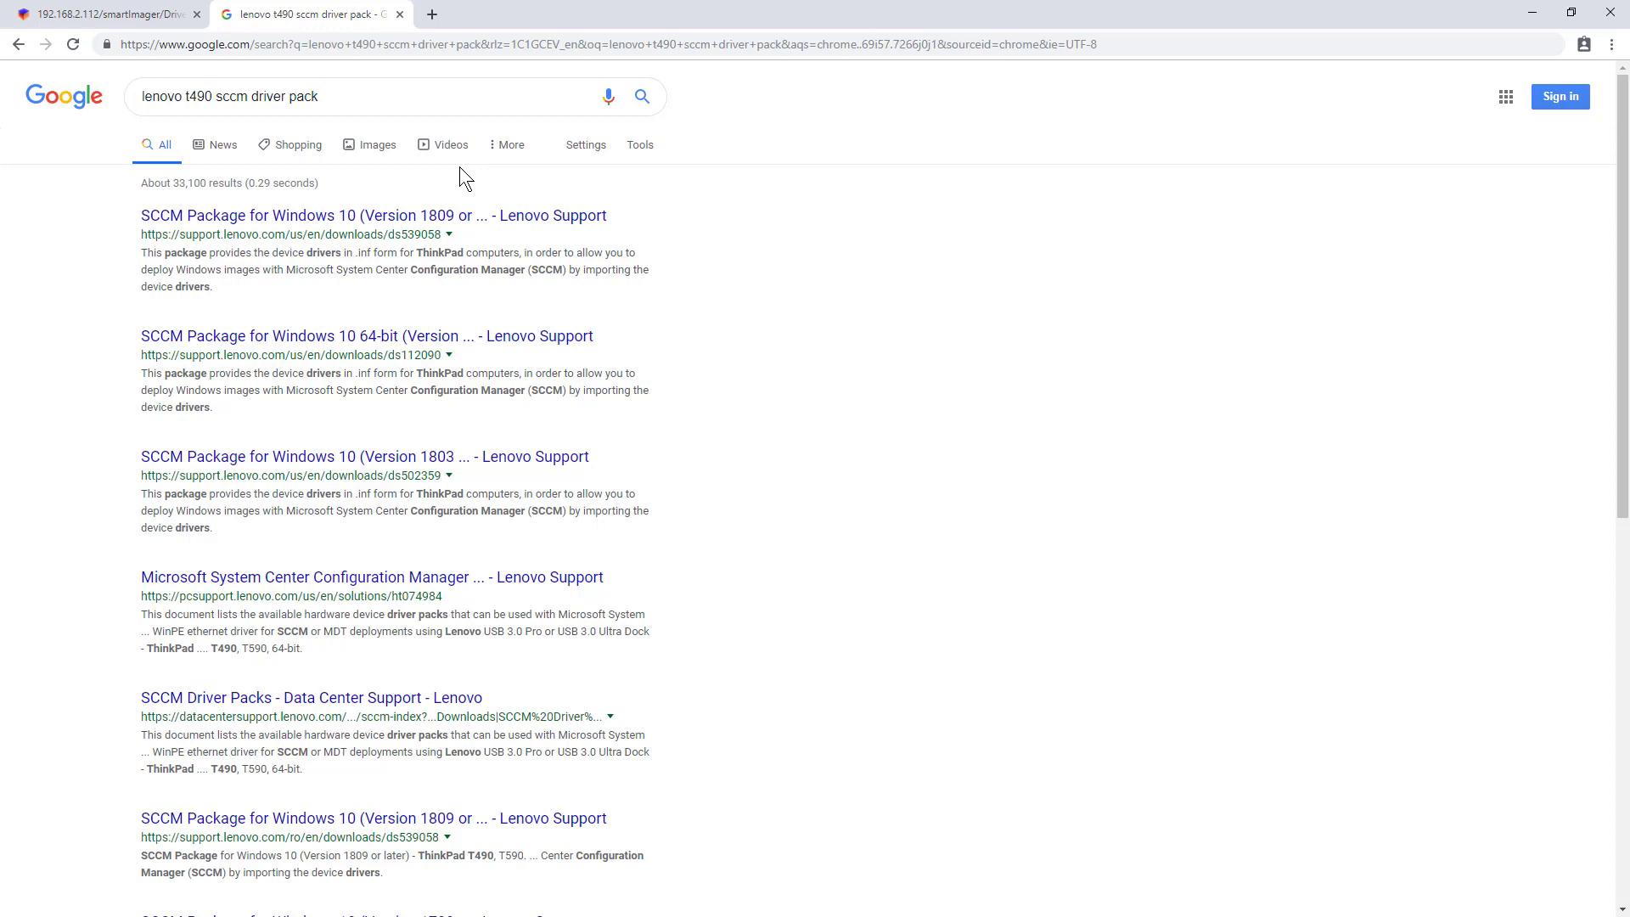
Step: Open the Windows 10 64-bit SCCM package result (ds112090) separately, check which ThinkPad it supports, and close it
right_click(379, 338)
click(392, 351)
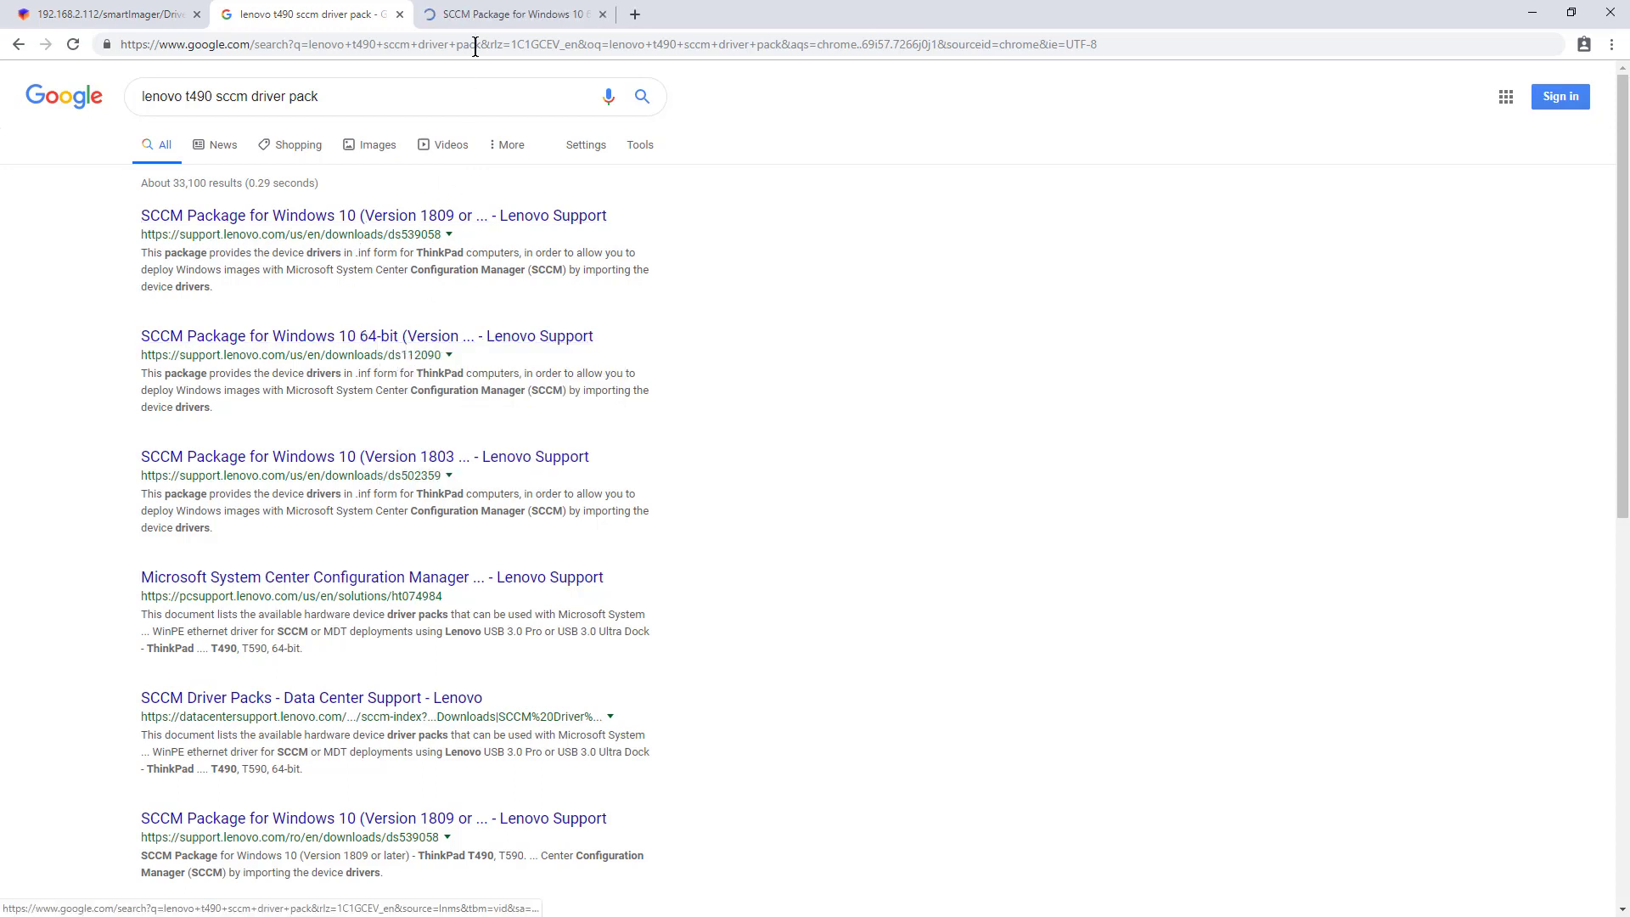
click(497, 18)
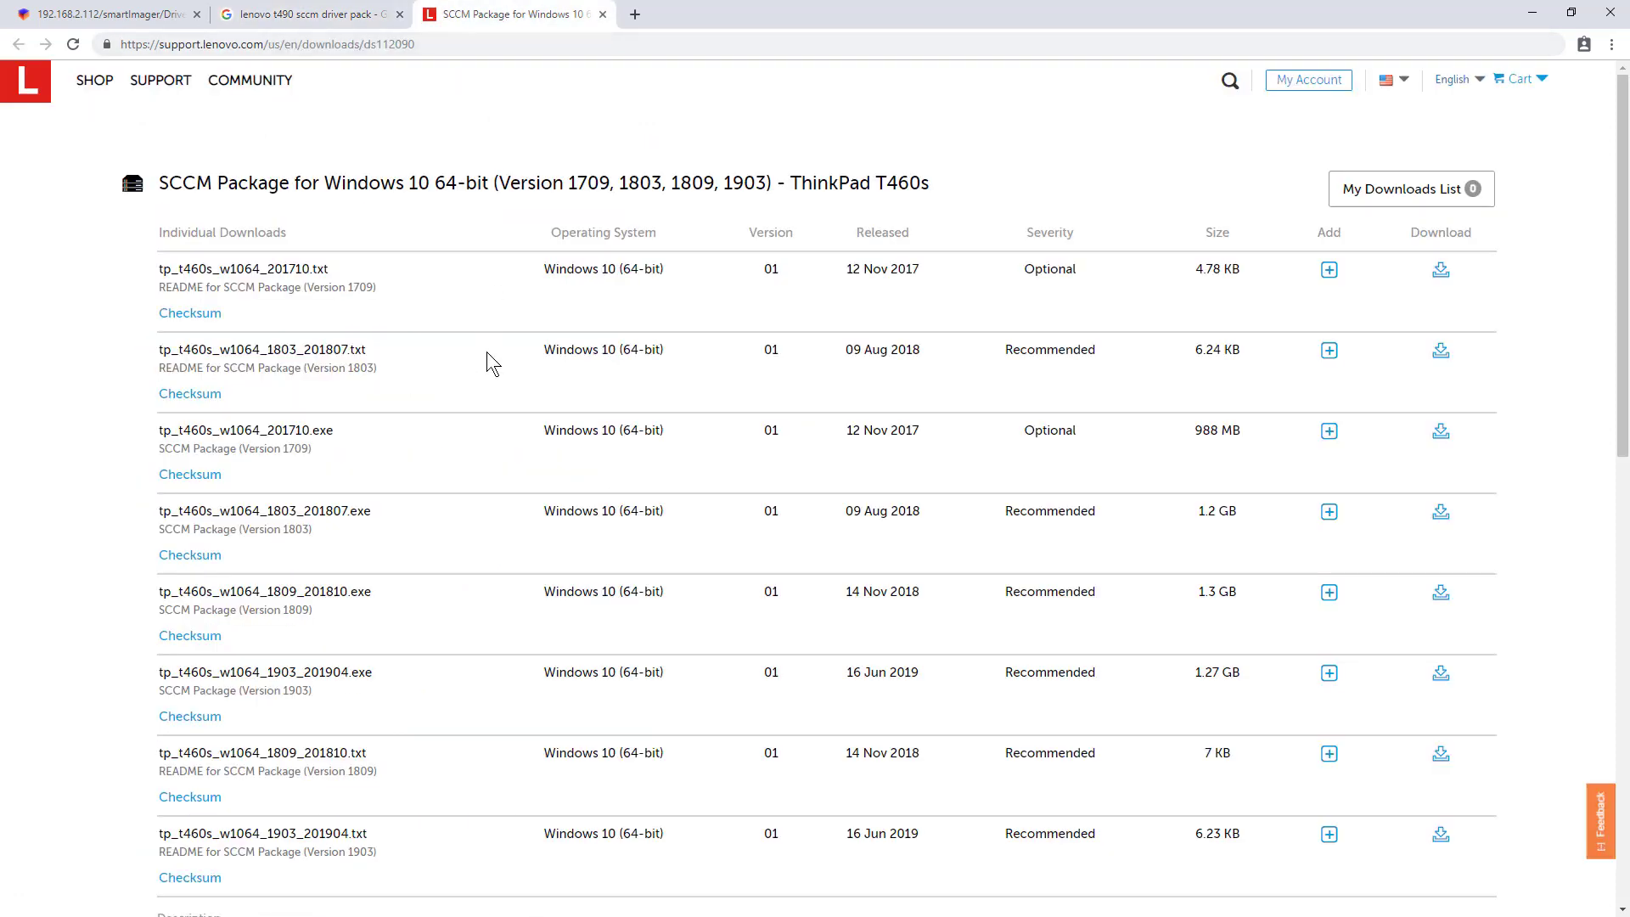
scroll(485, 354, down, 5)
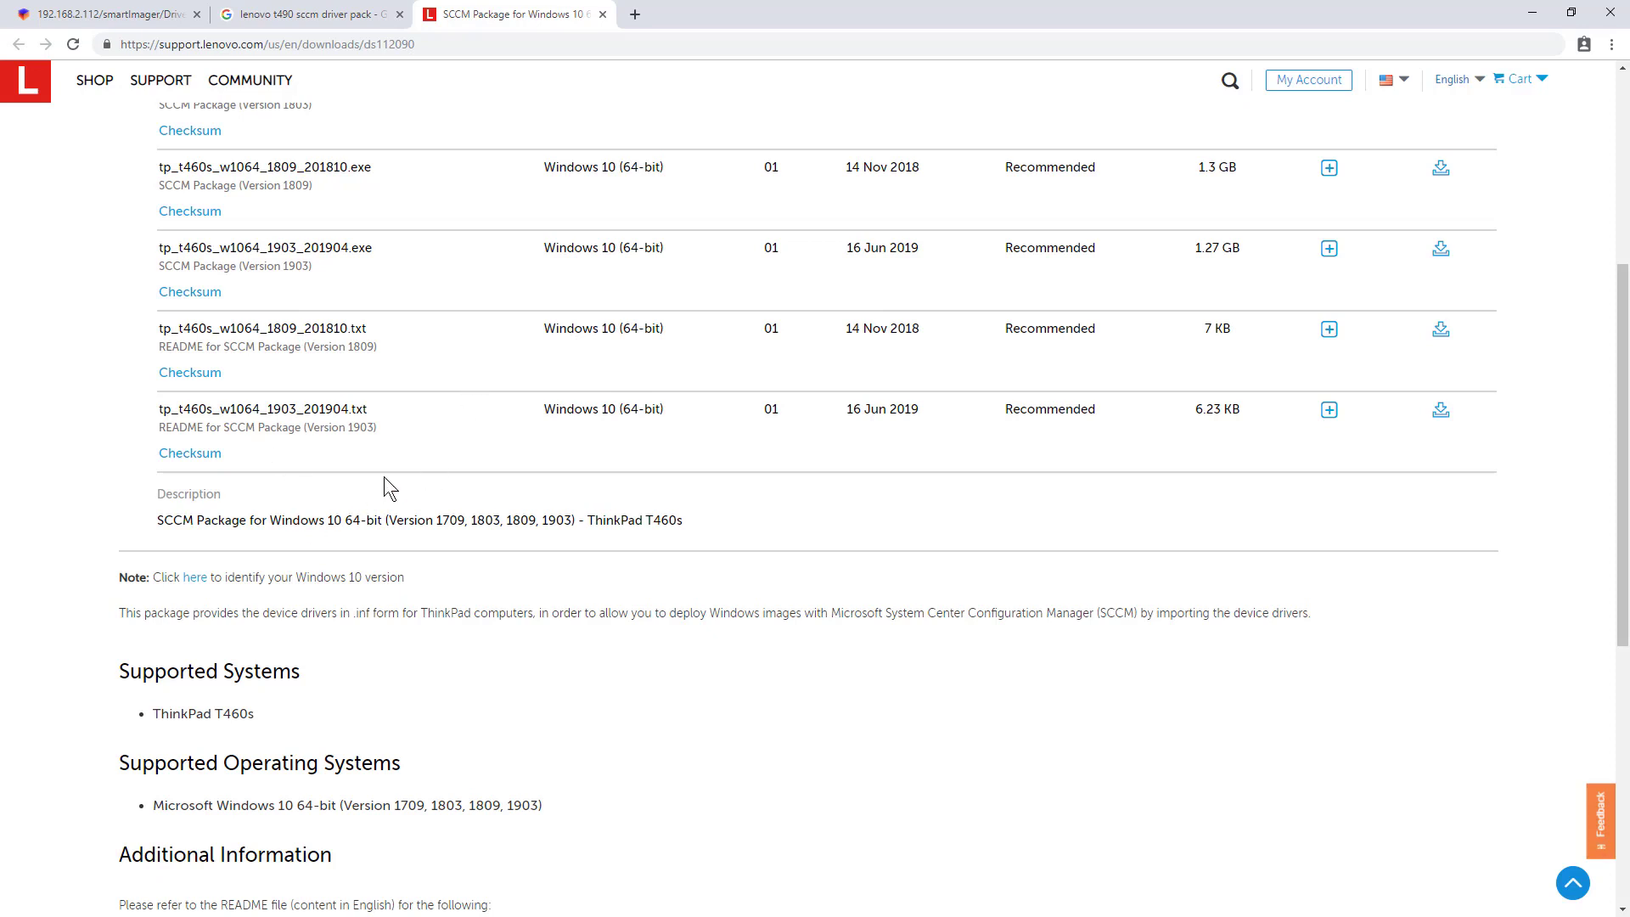
scroll(365, 454, up, 4)
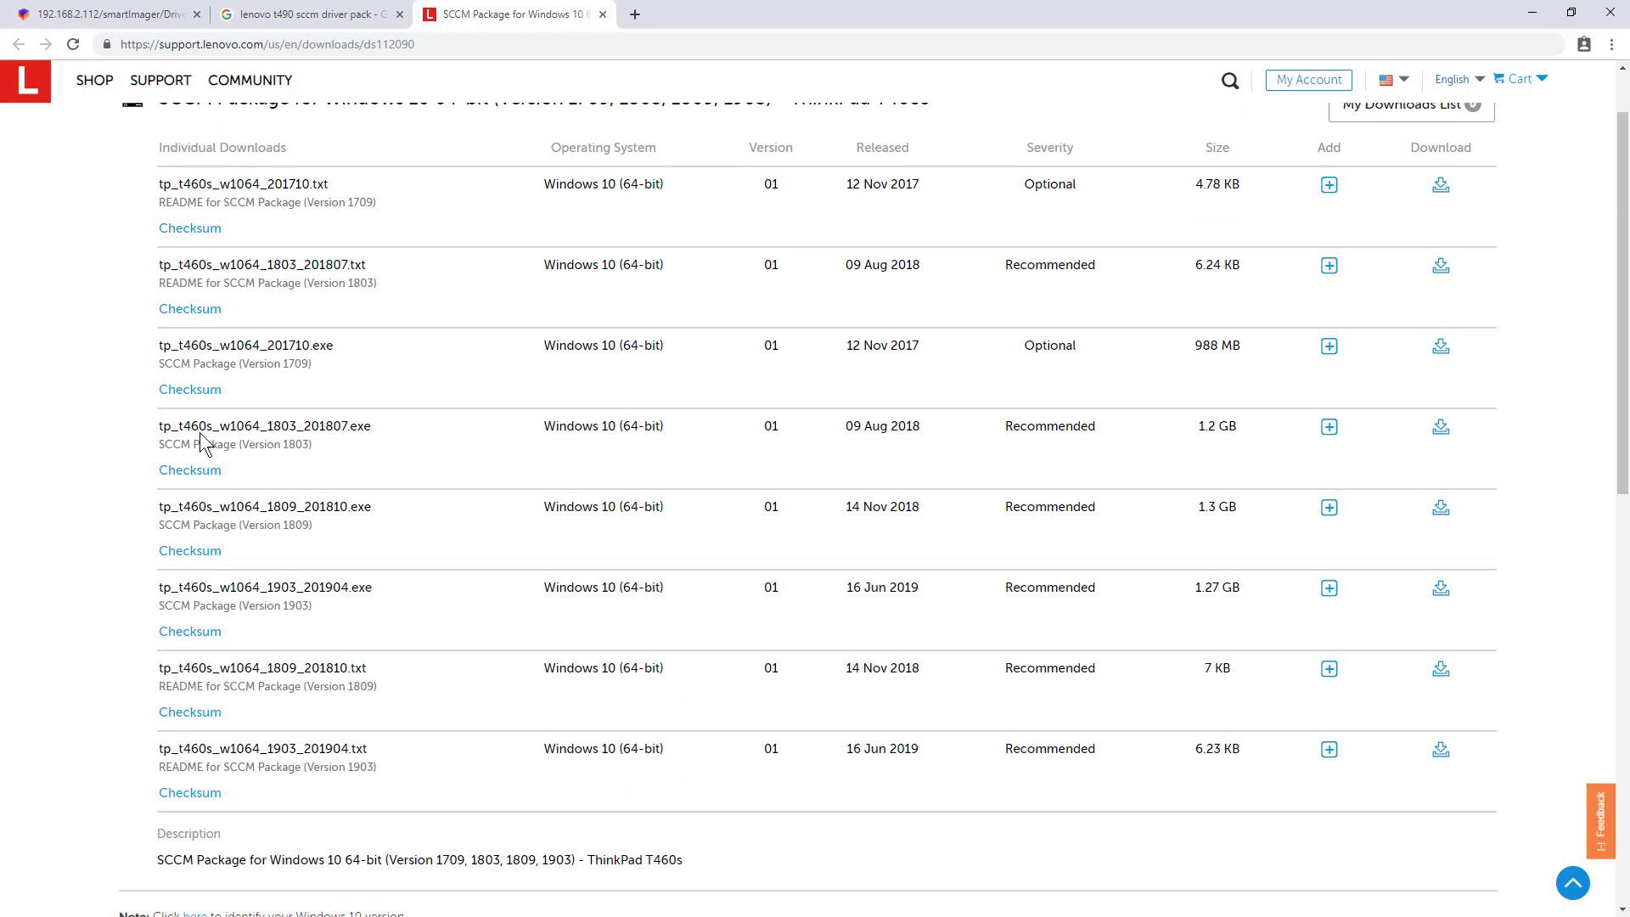
scroll(315, 306, up, 1)
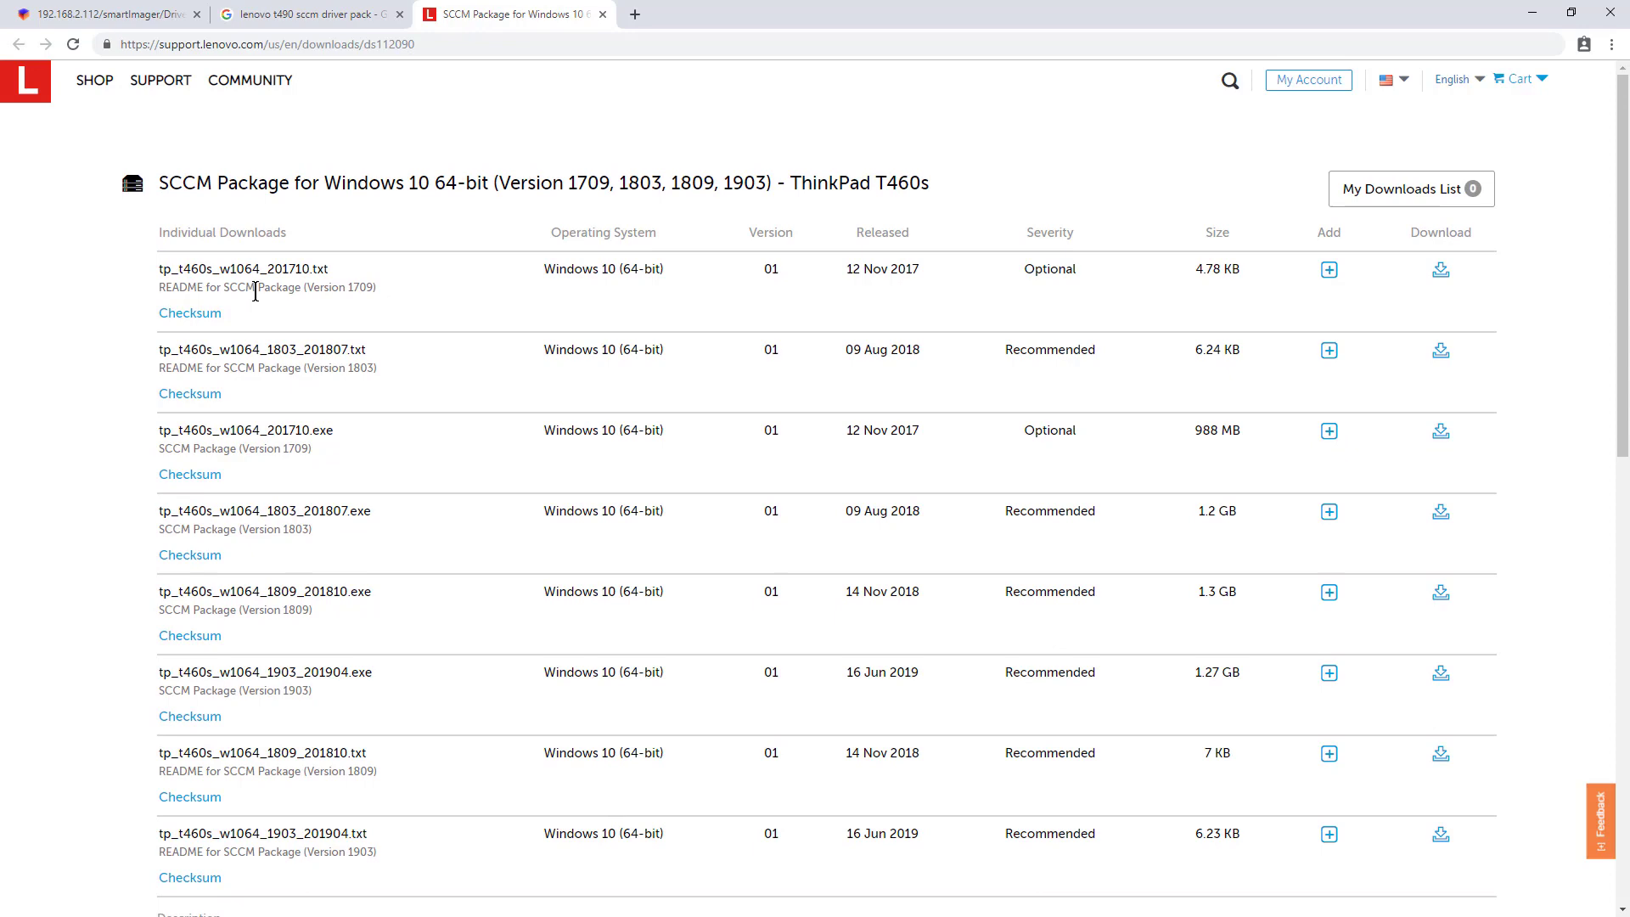
click(603, 14)
Step: Open the SCCM Package for Windows 10 (Version 1809 or later) result separately and dismiss the feedback survey
right_click(396, 217)
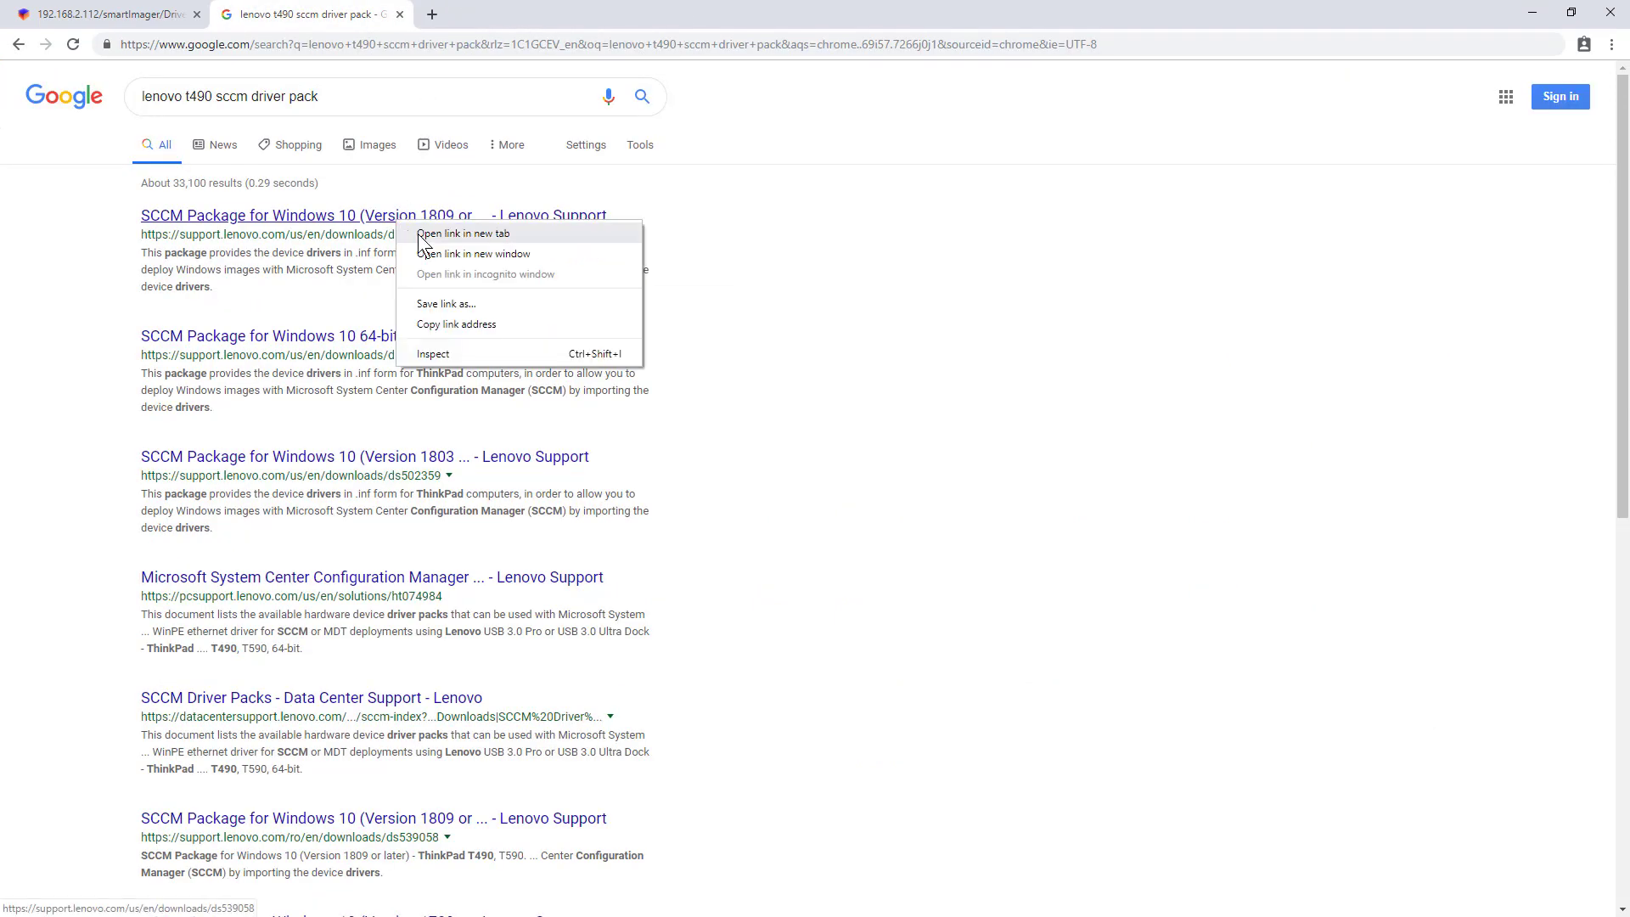
click(420, 230)
click(482, 17)
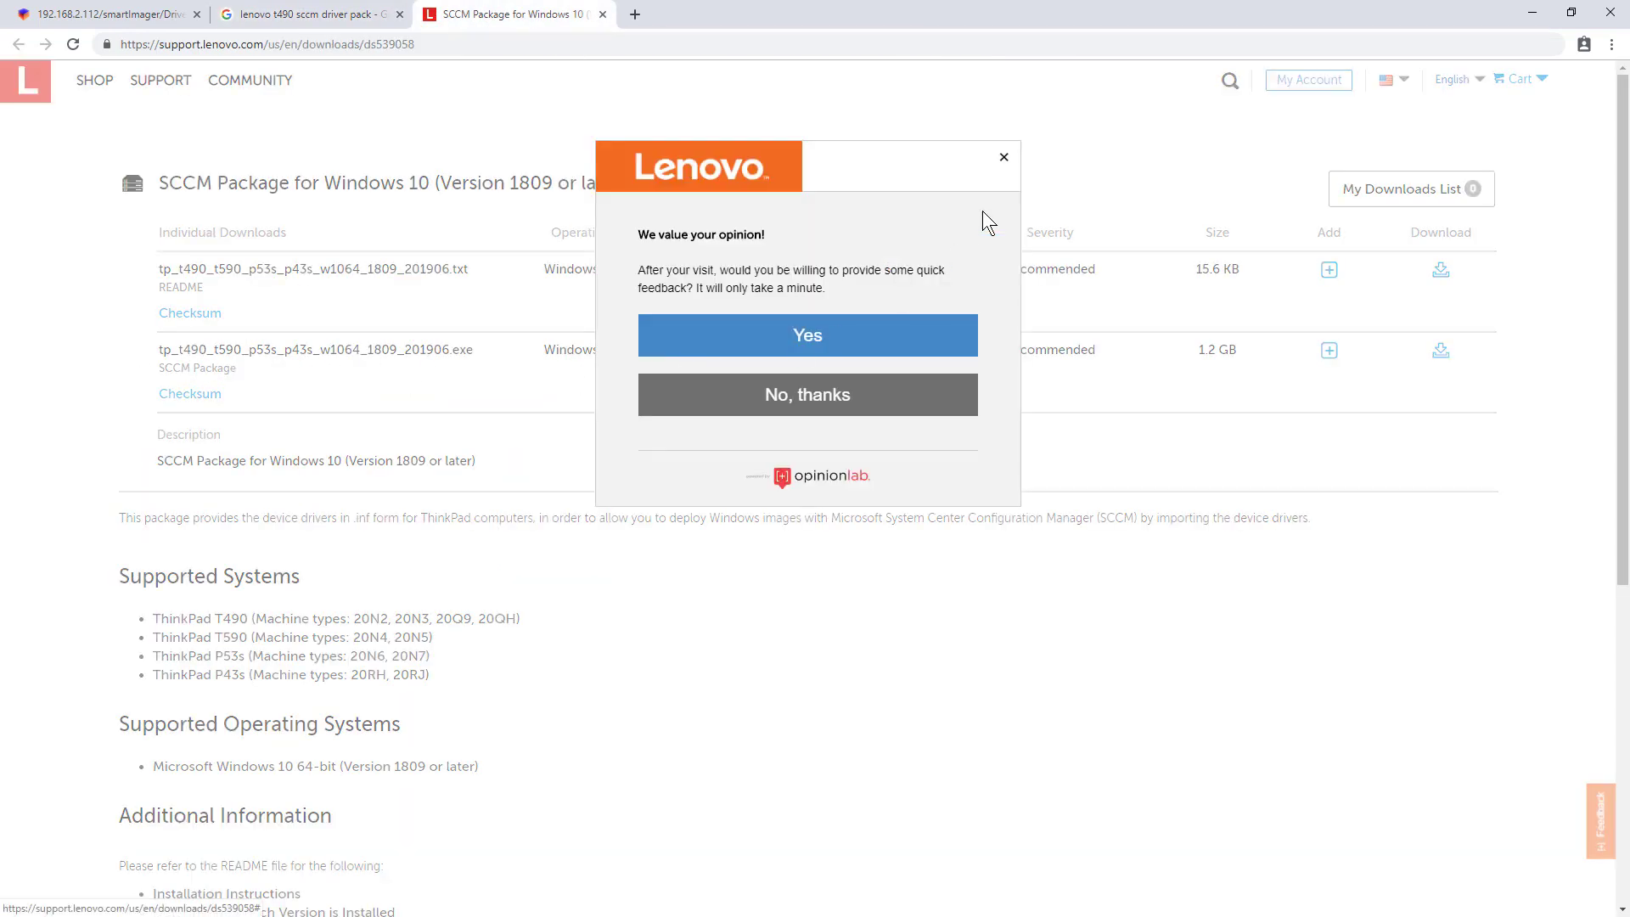
click(1004, 161)
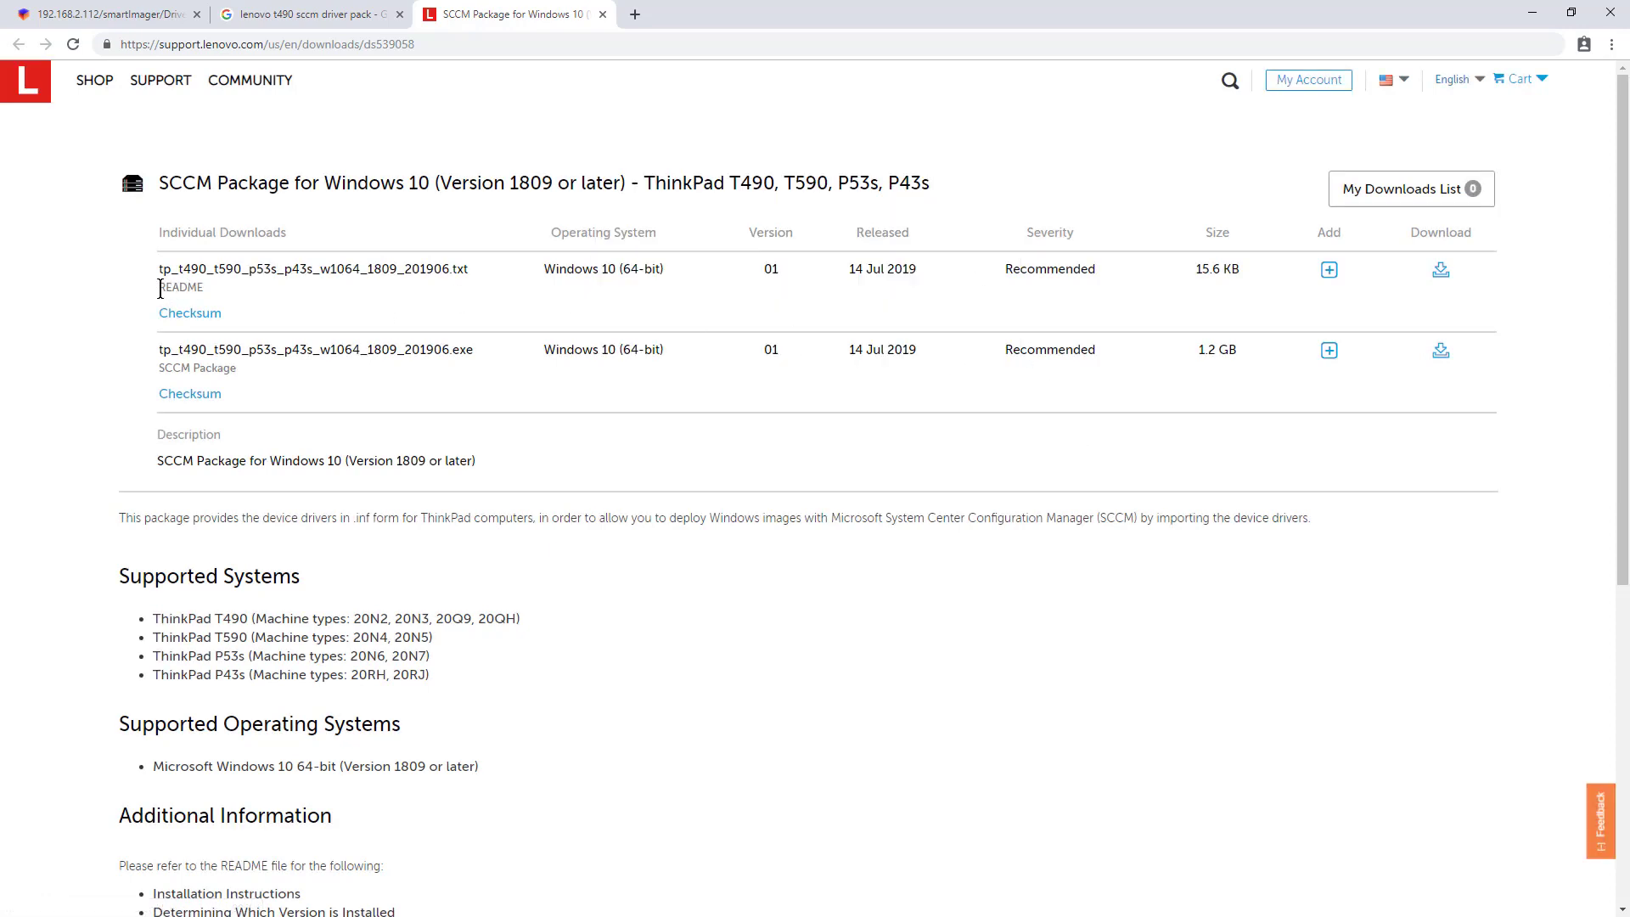
Step: Download the SCCM Package tp_t490_t590_p53s_p43s_w1064_1809_201906.exe and place the Downloads folder window over the page
drag(157, 287, 216, 291)
drag(164, 369, 235, 371)
click(189, 378)
click(1441, 351)
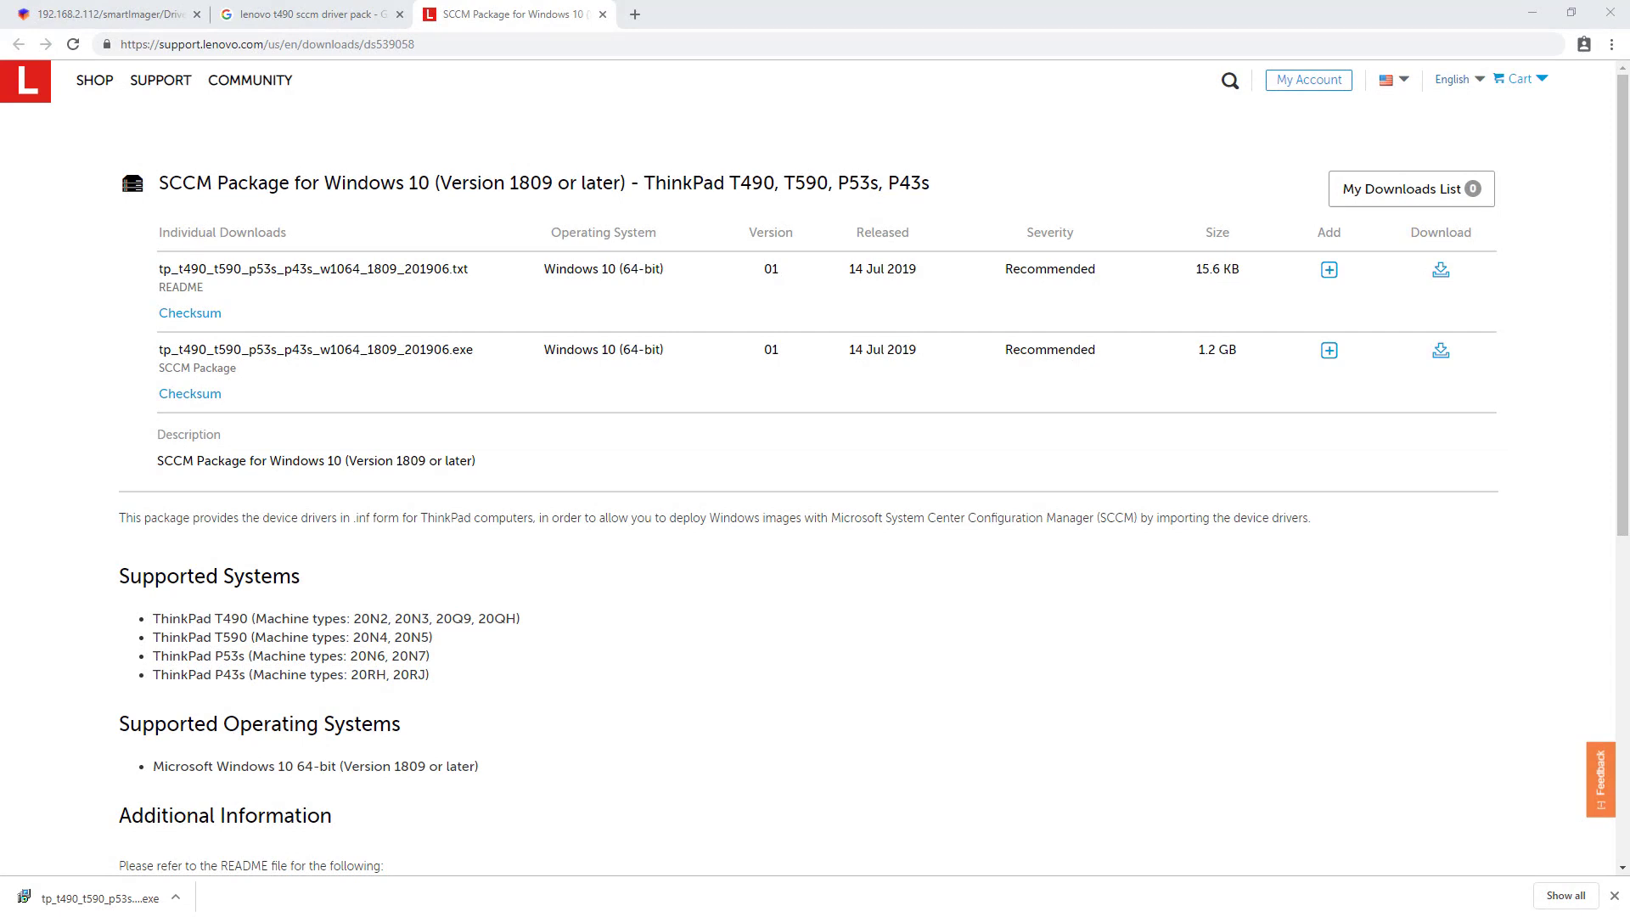
drag(1628, 163, 776, 132)
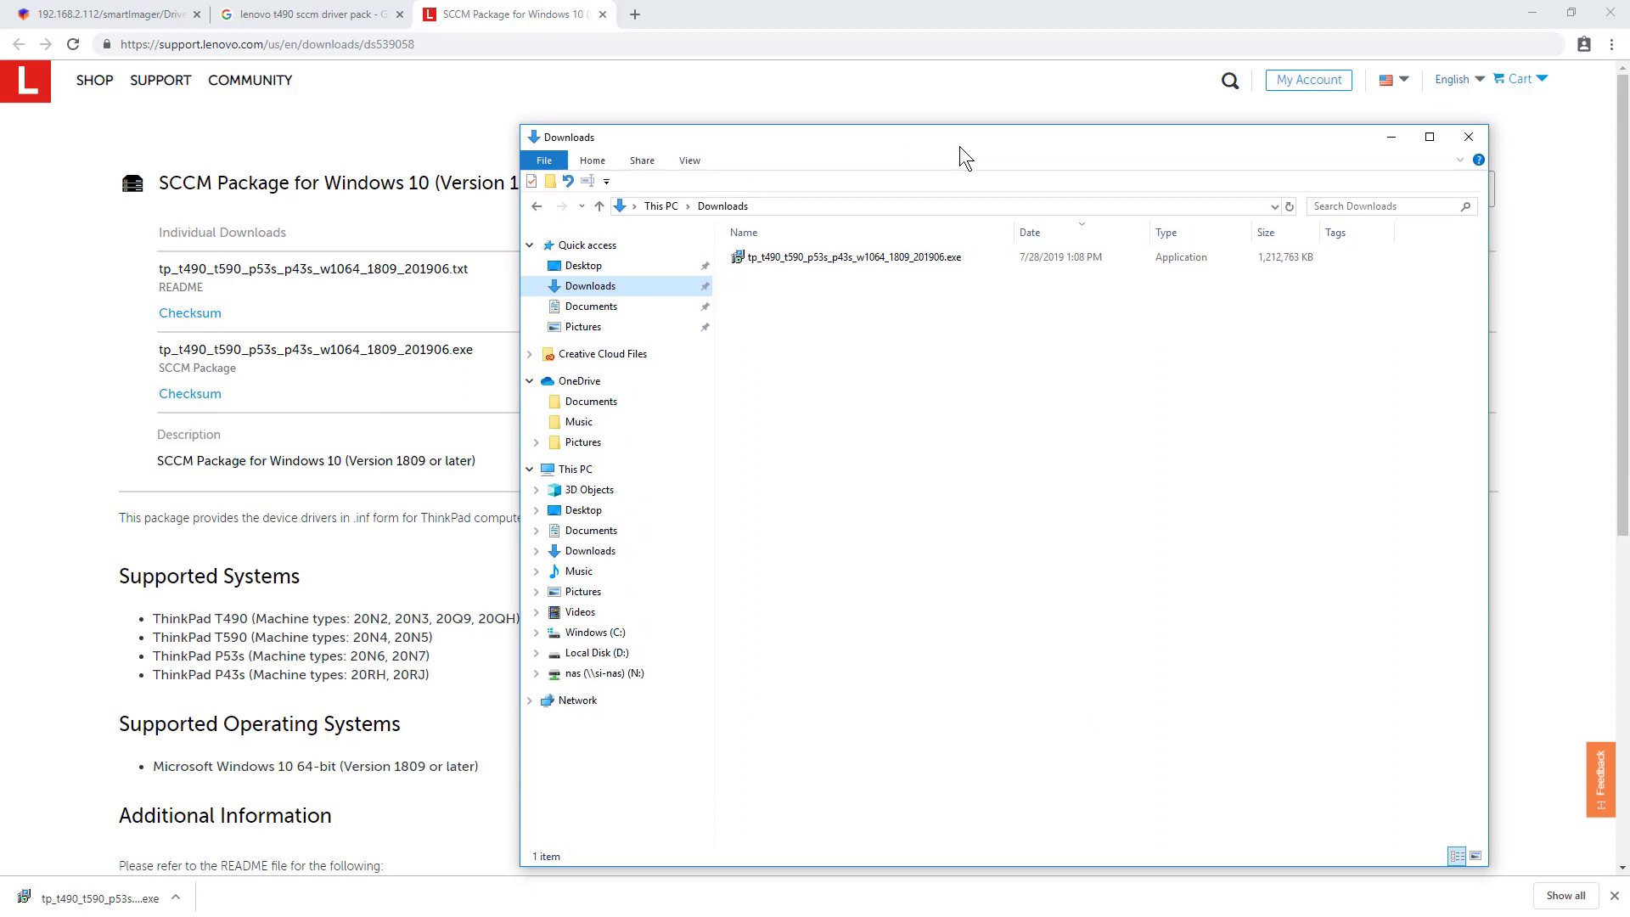
drag(960, 141, 985, 147)
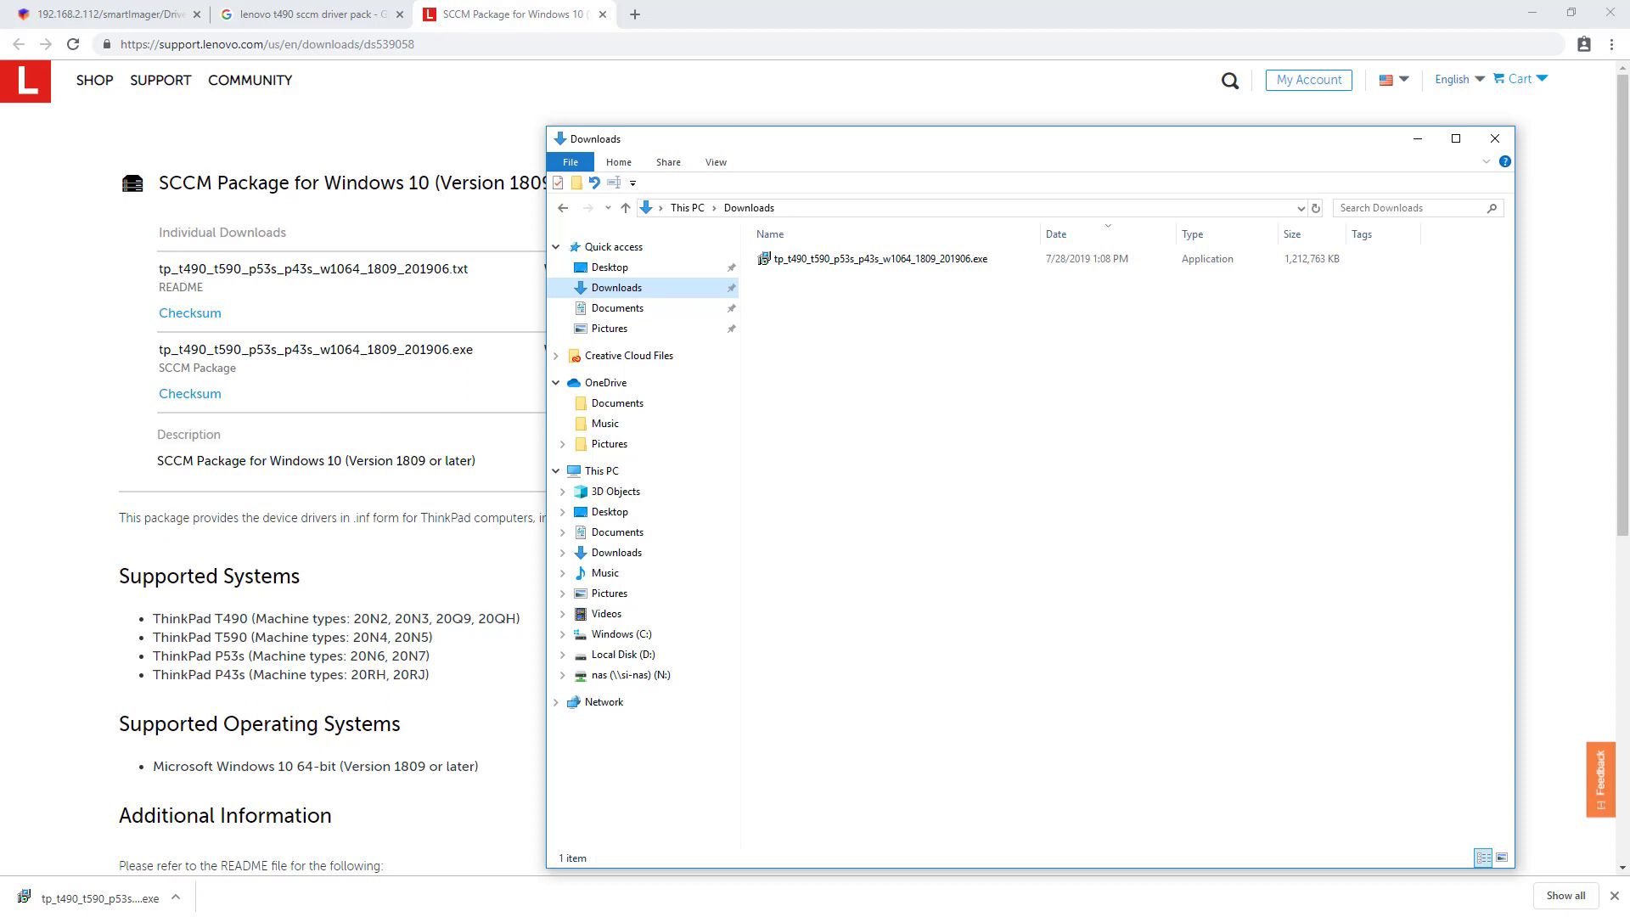
Step: Bring up the server's smartImager folder on 192.168.2.112 beside Downloads and open its Repositories\Uploads subfolder
drag(956, 147, 975, 145)
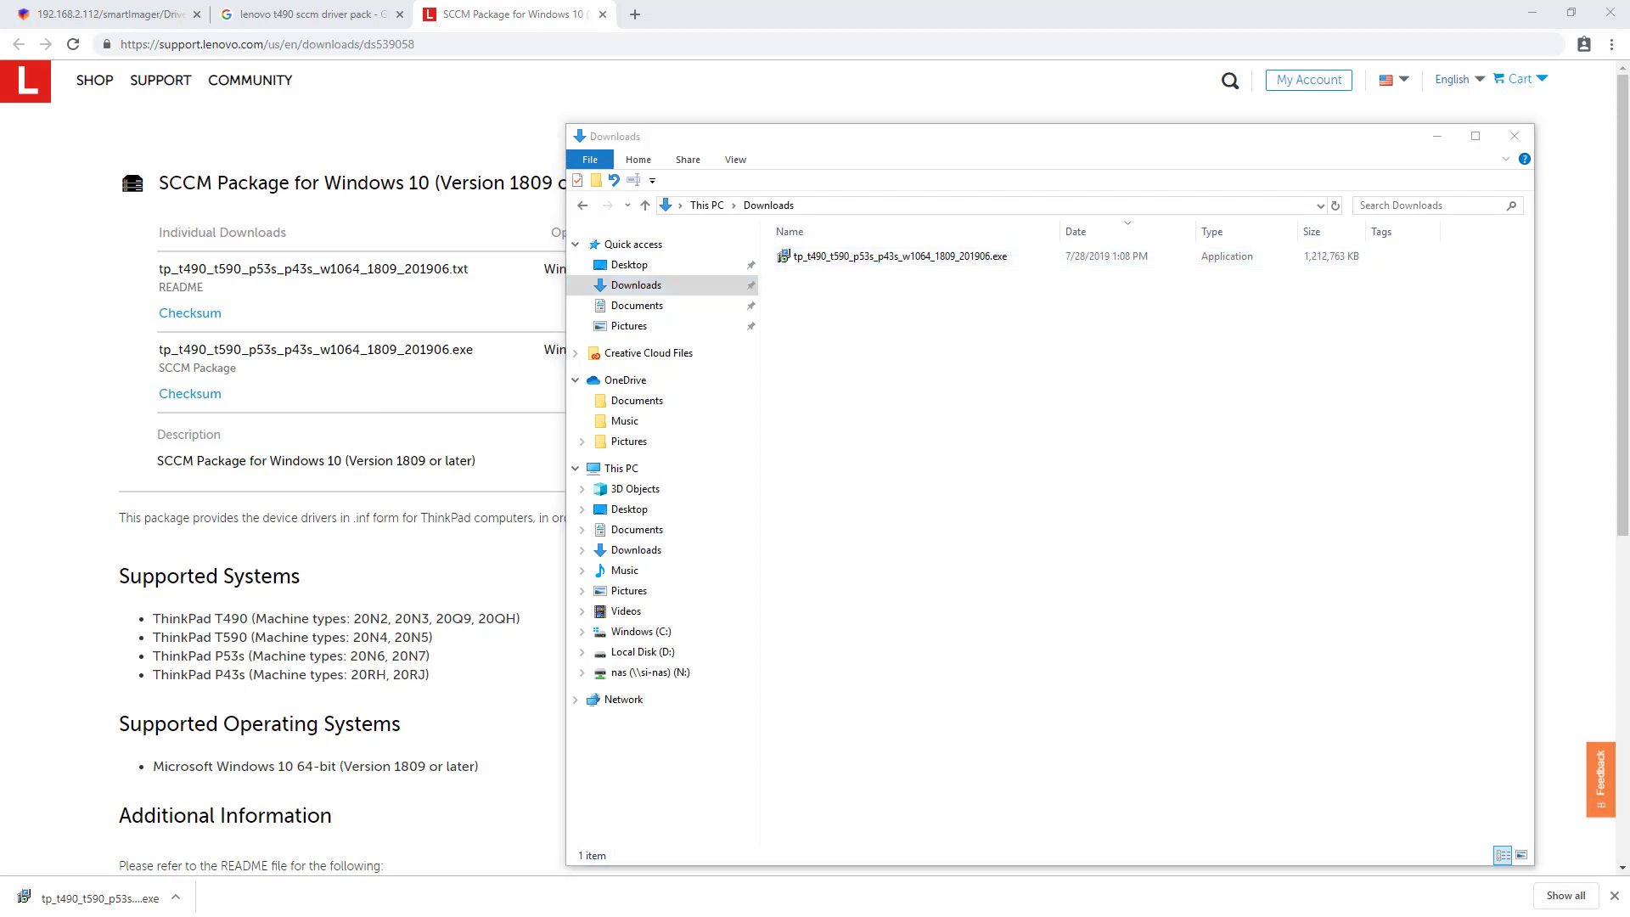
drag(1579, 175, 648, 99)
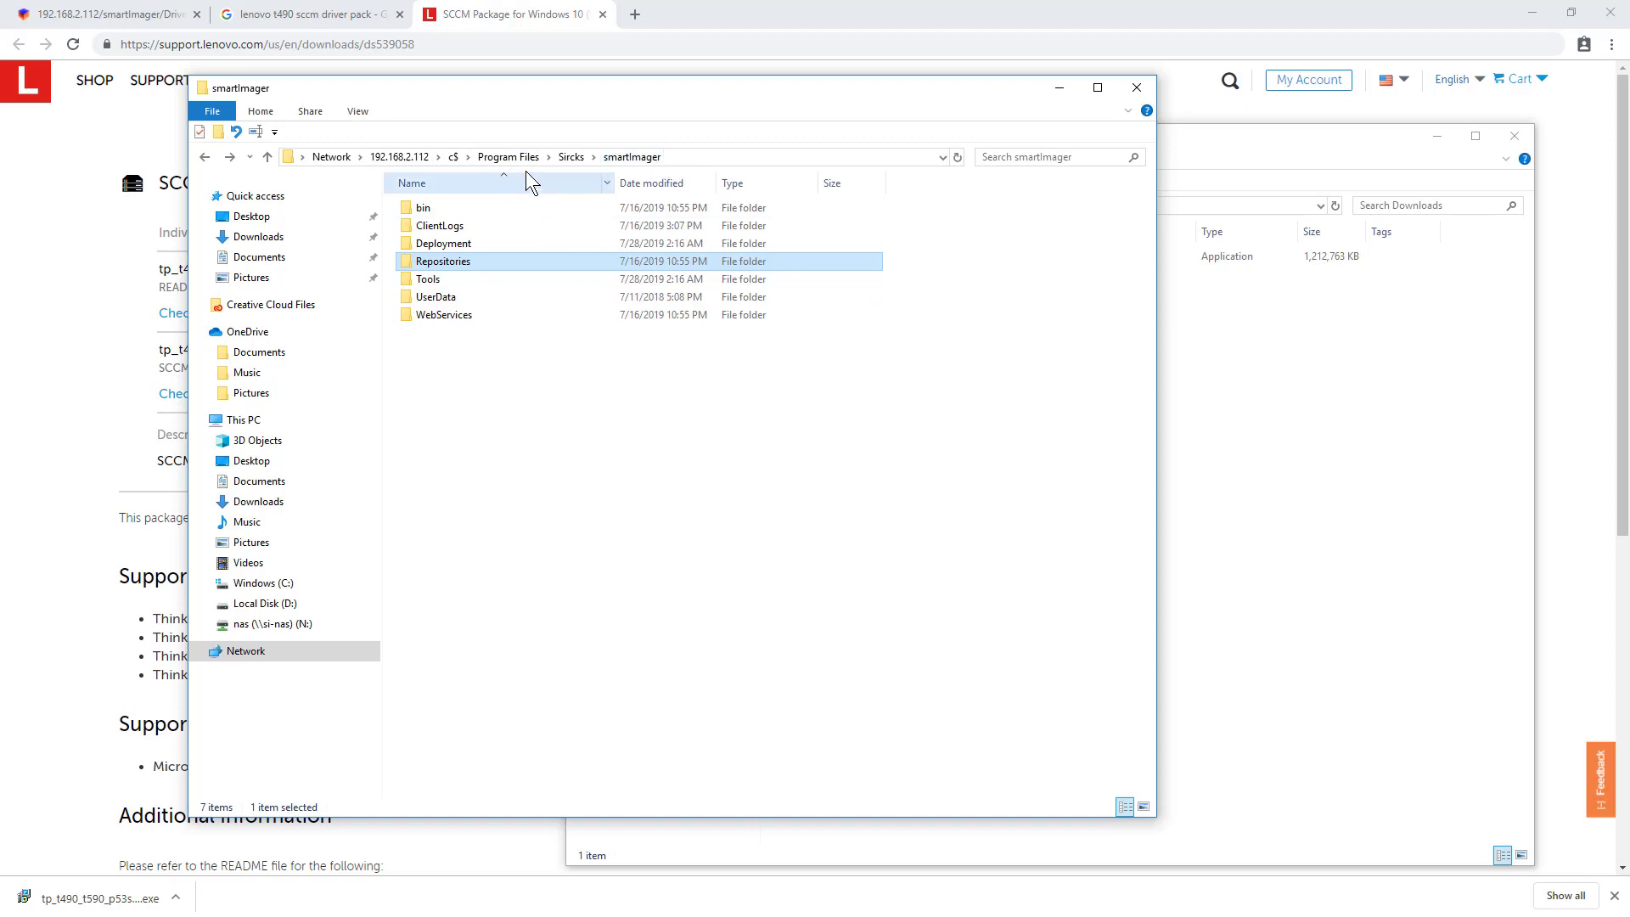
double_click(459, 270)
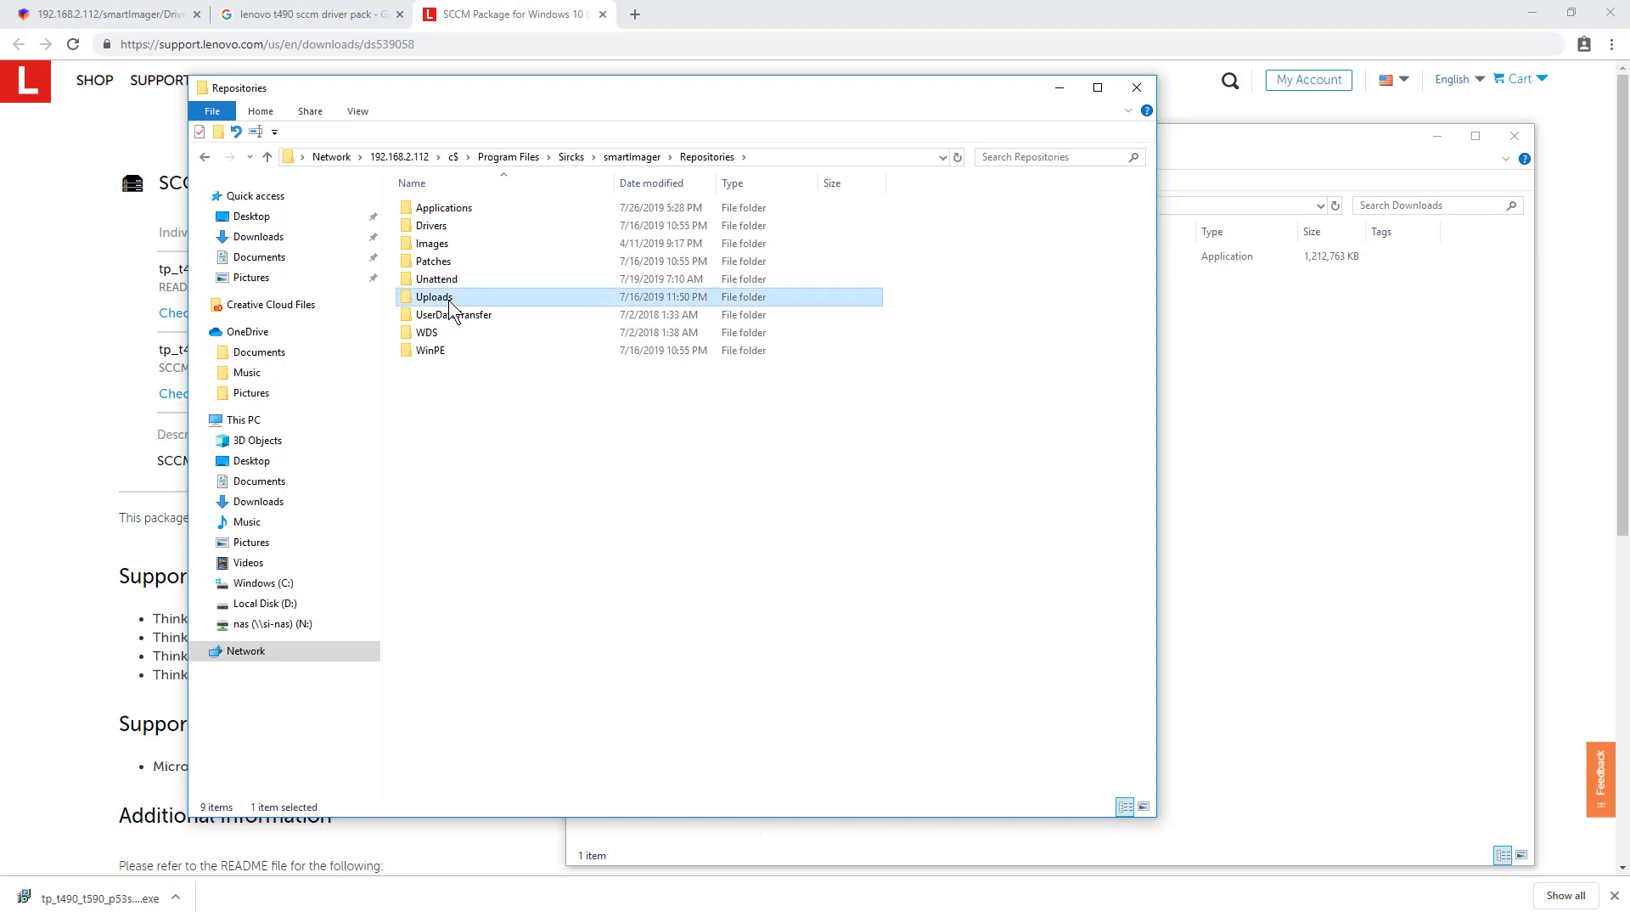
double_click(451, 297)
Step: Copy tp_t490_t590_p53s_p43s_w1064_1809_201906.exe from Downloads into the server's Uploads folder and put the Downloads window away
drag(1201, 141, 1433, 278)
drag(1193, 394, 598, 439)
click(638, 488)
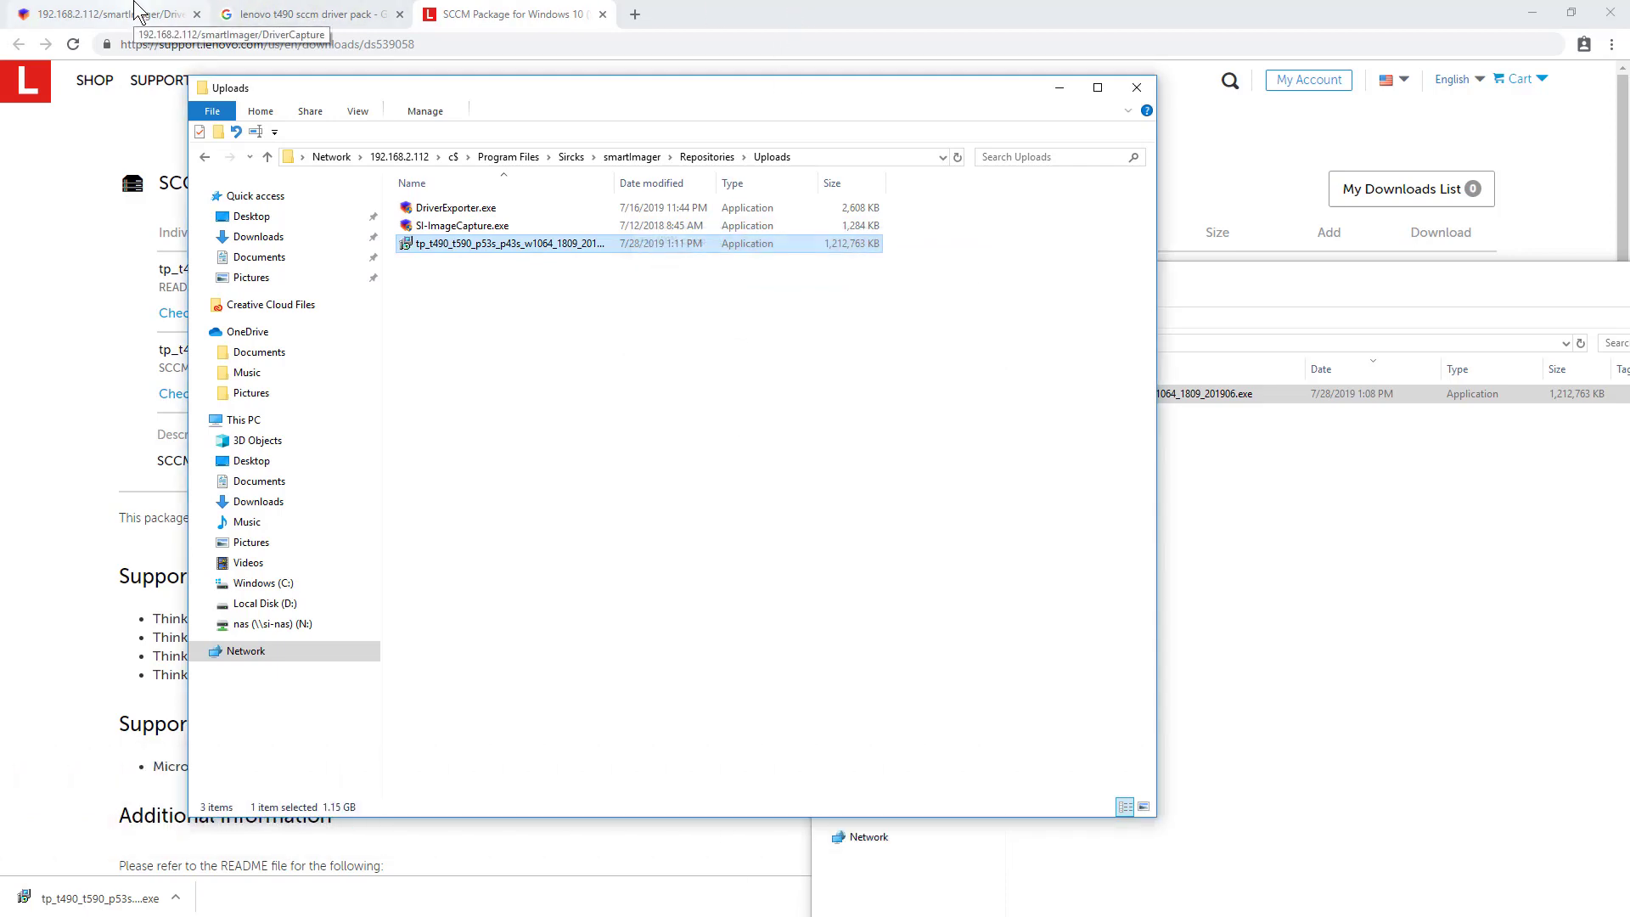
click(1284, 280)
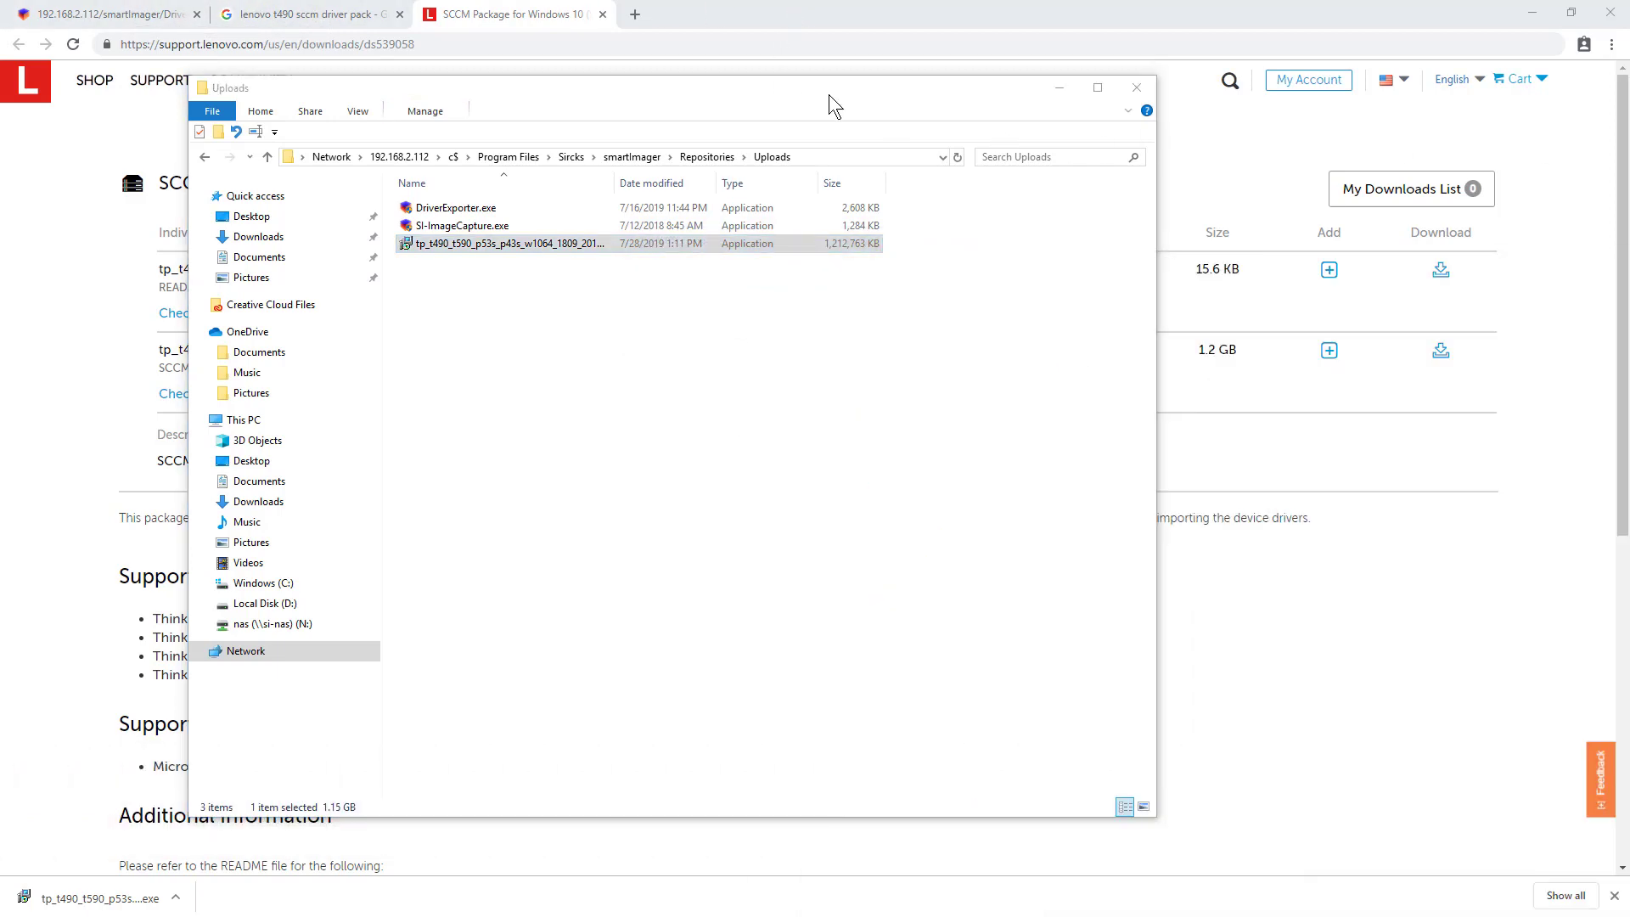
Step: Set smartImager's vendor file to tp_t490_t590_p53s_p43s_w1064_1809_201906.exe from the SI-DEMO2 Uploads share and start the driver import
click(160, 24)
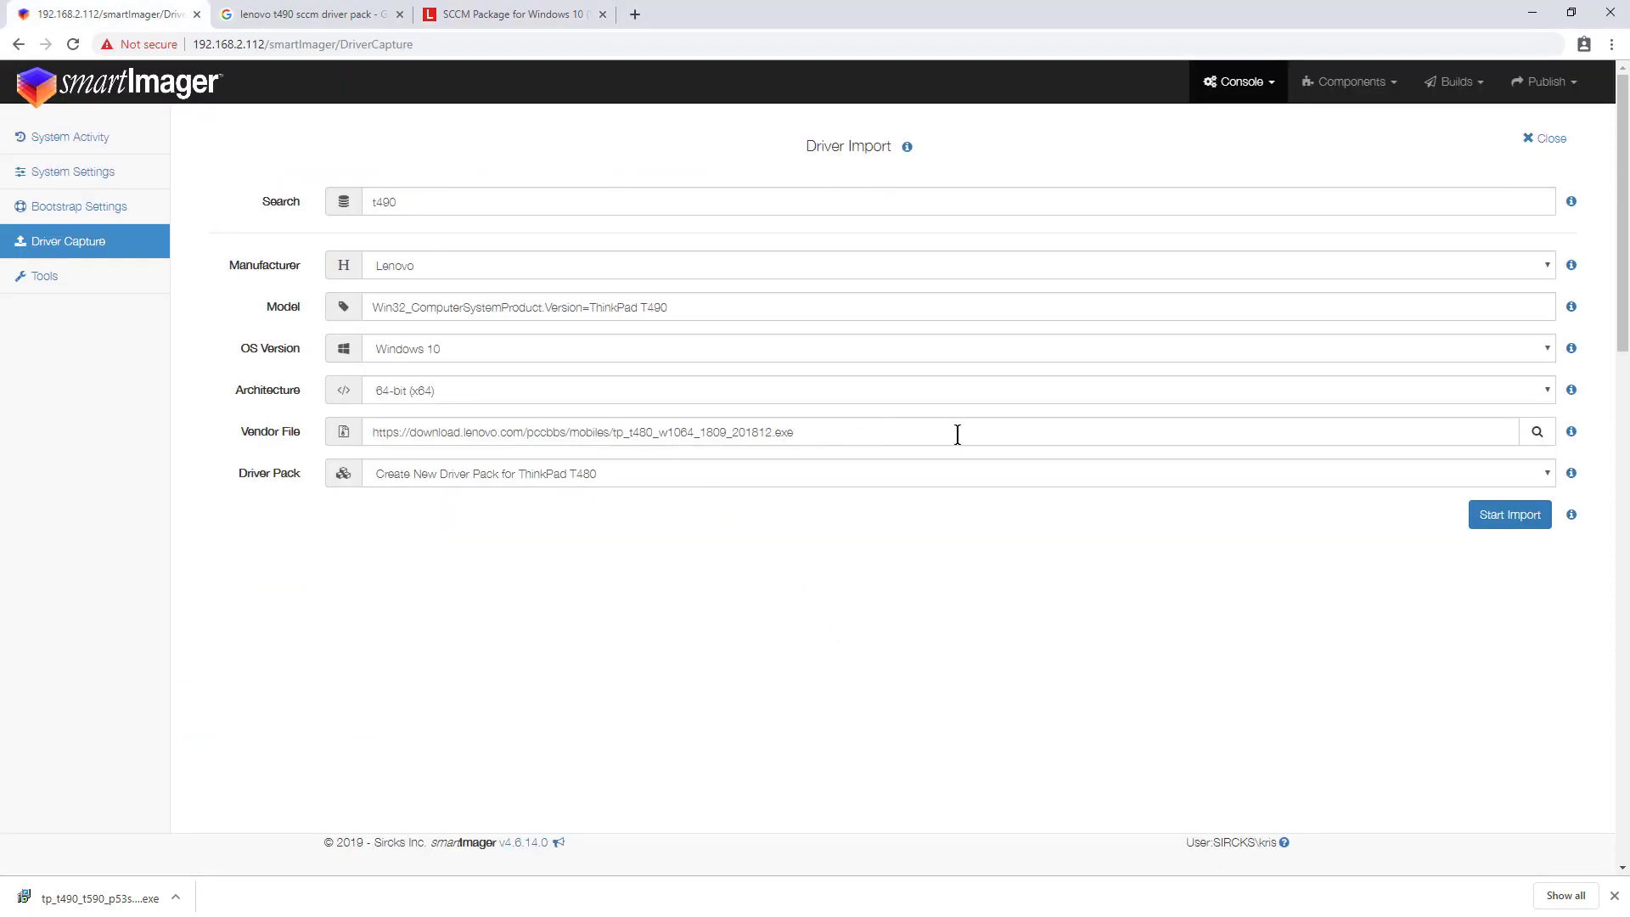
click(1537, 433)
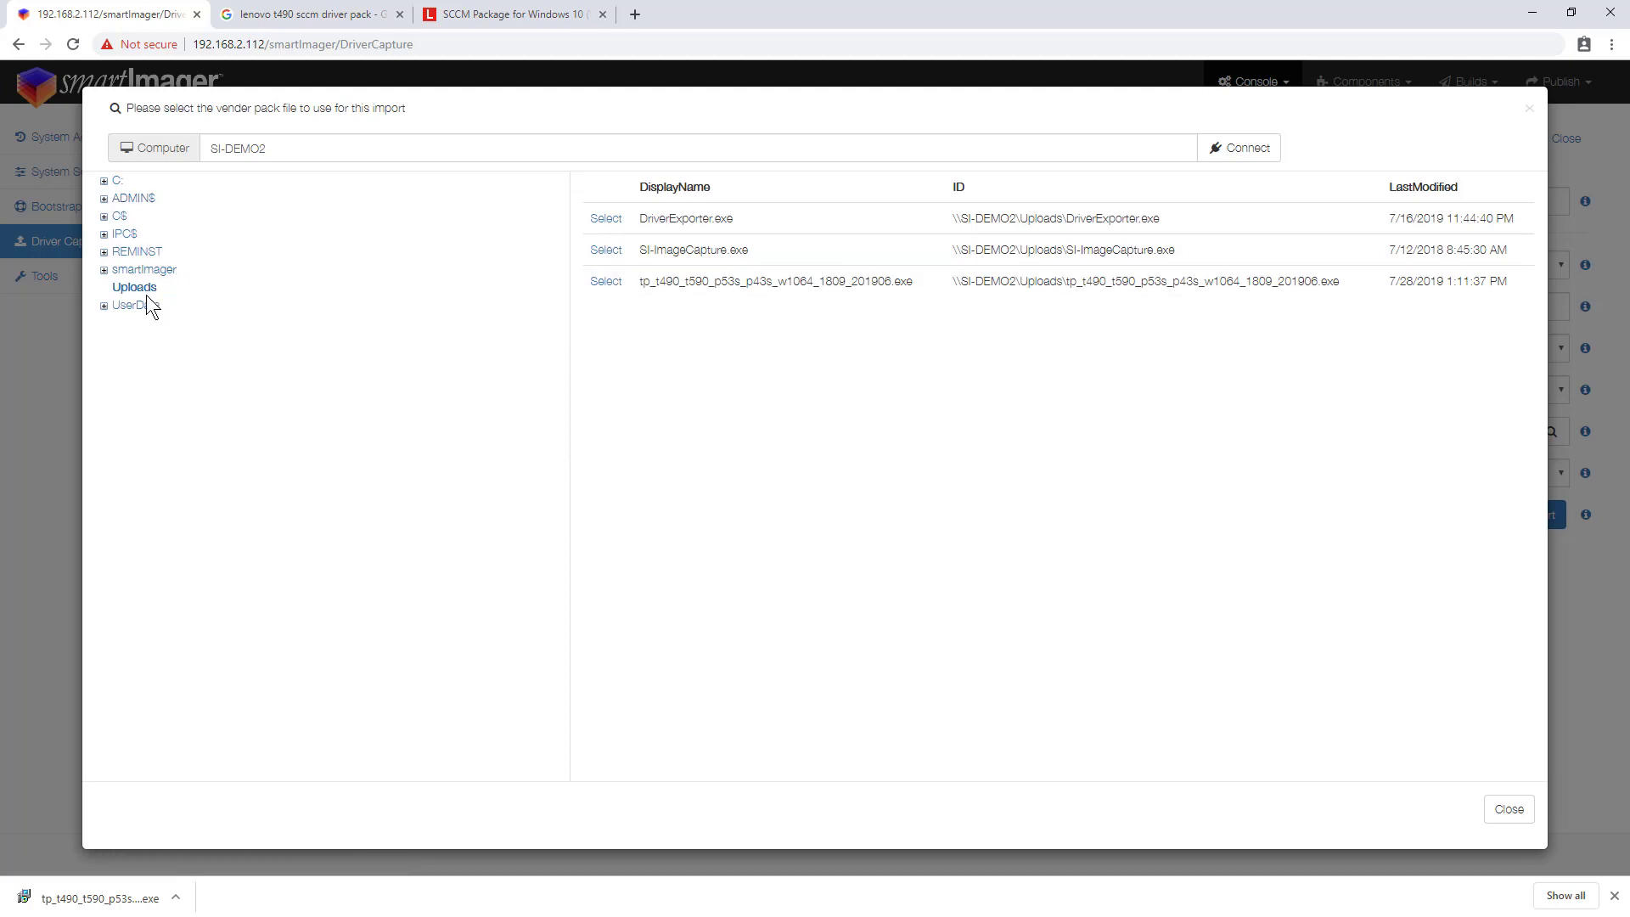
click(607, 283)
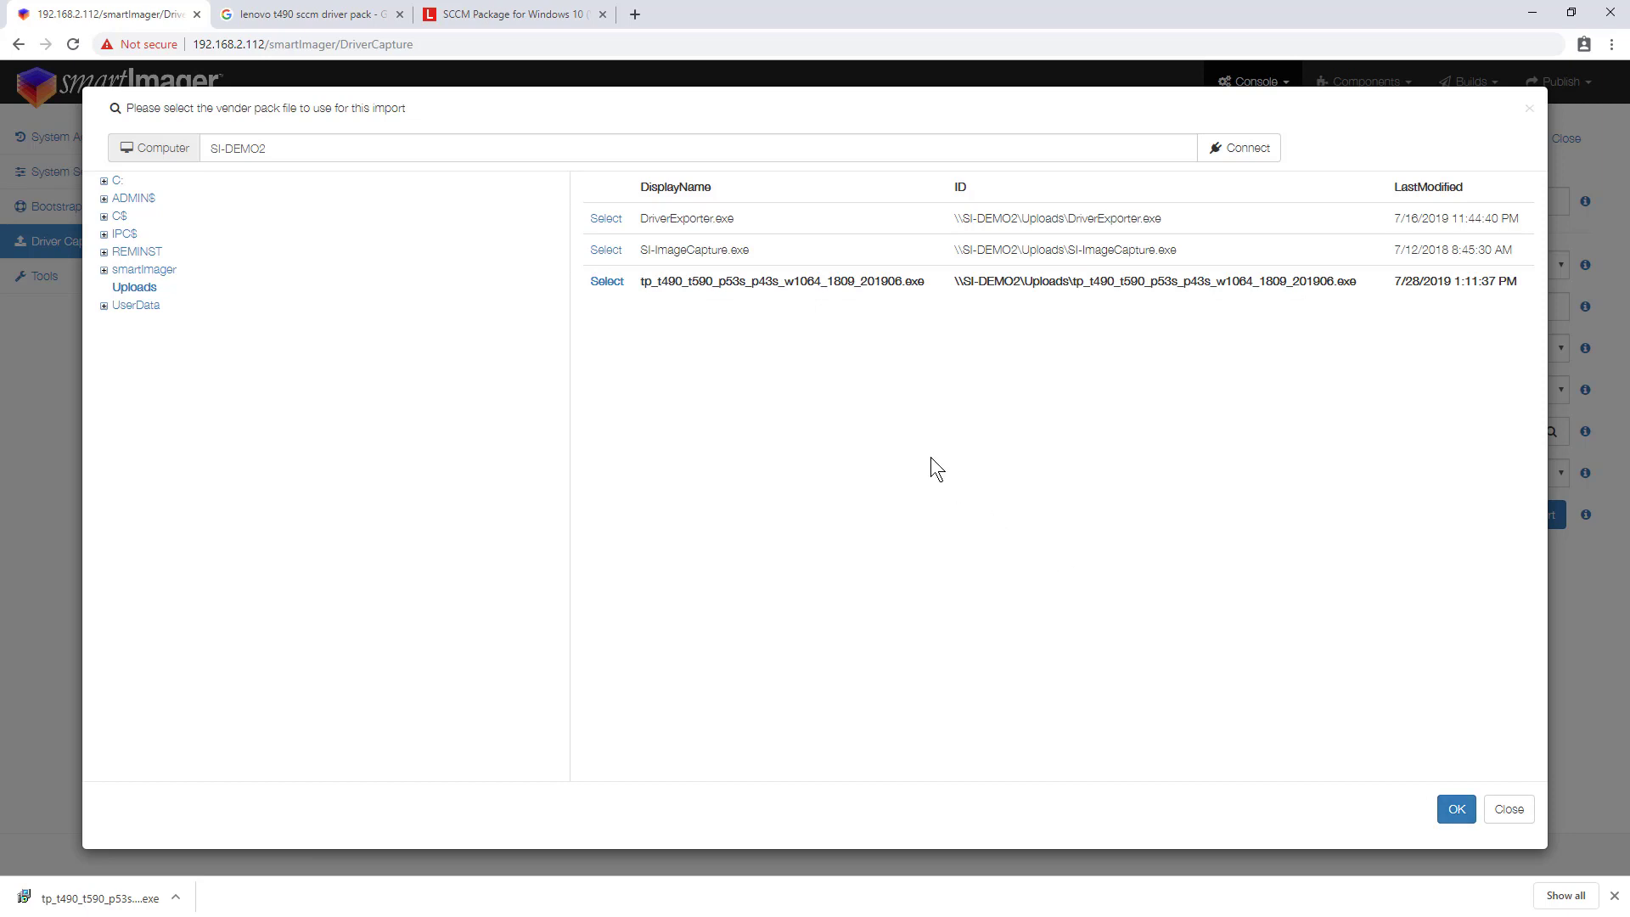
click(1457, 809)
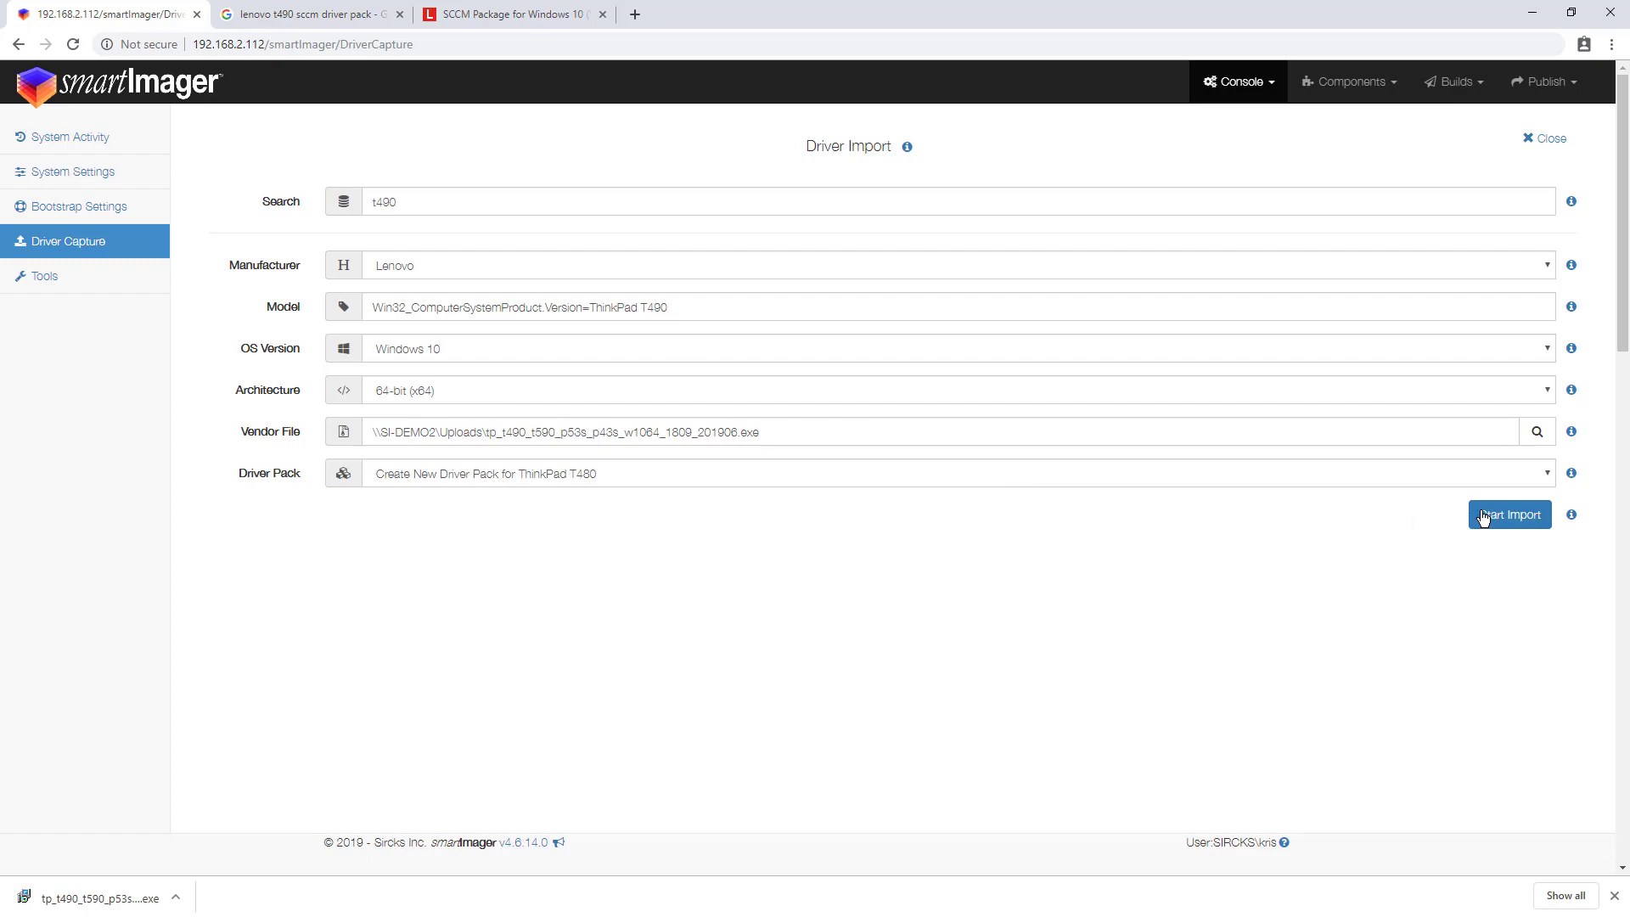
click(1525, 521)
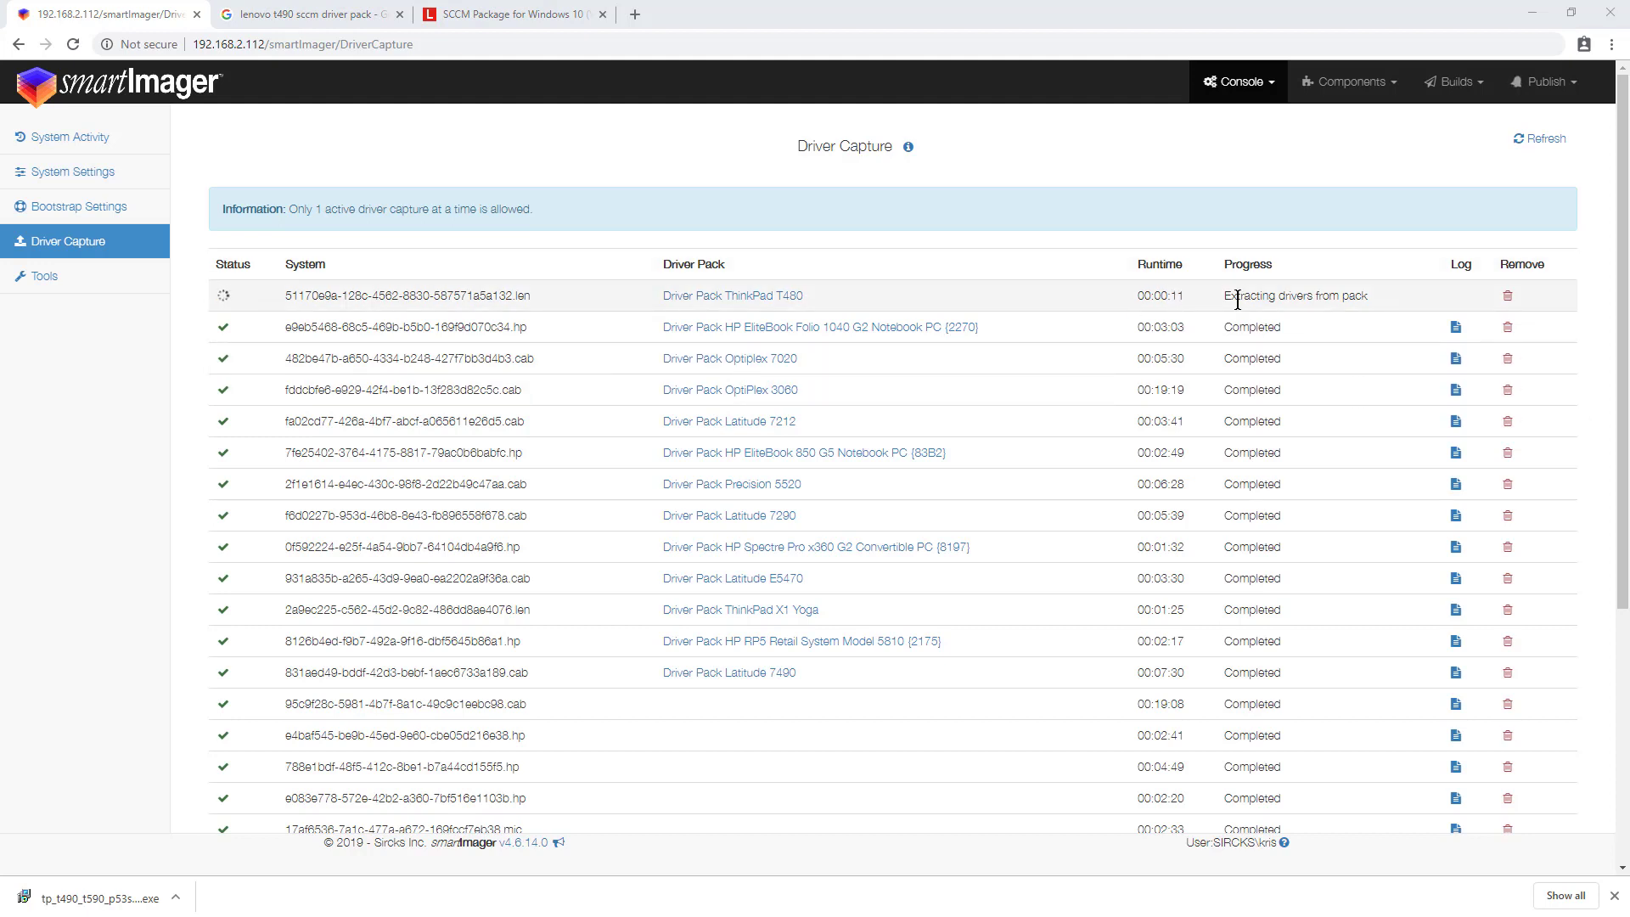
Step: Open the driver packs component list and filter it by t490
click(1359, 94)
click(1330, 266)
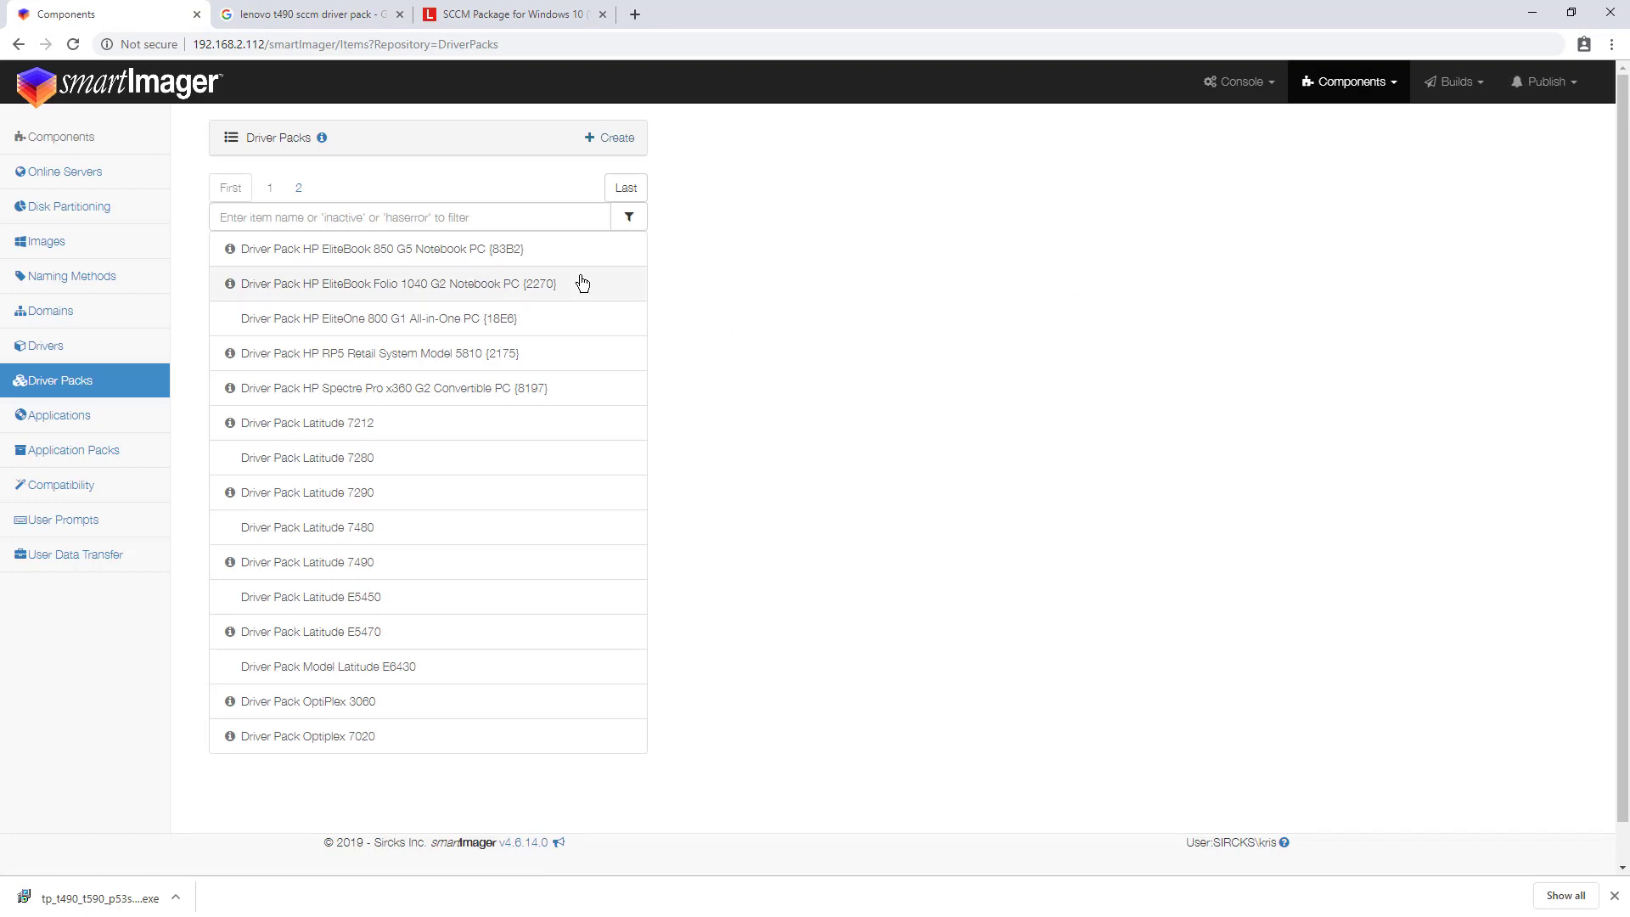
click(397, 218)
text(t490)
key(Return)
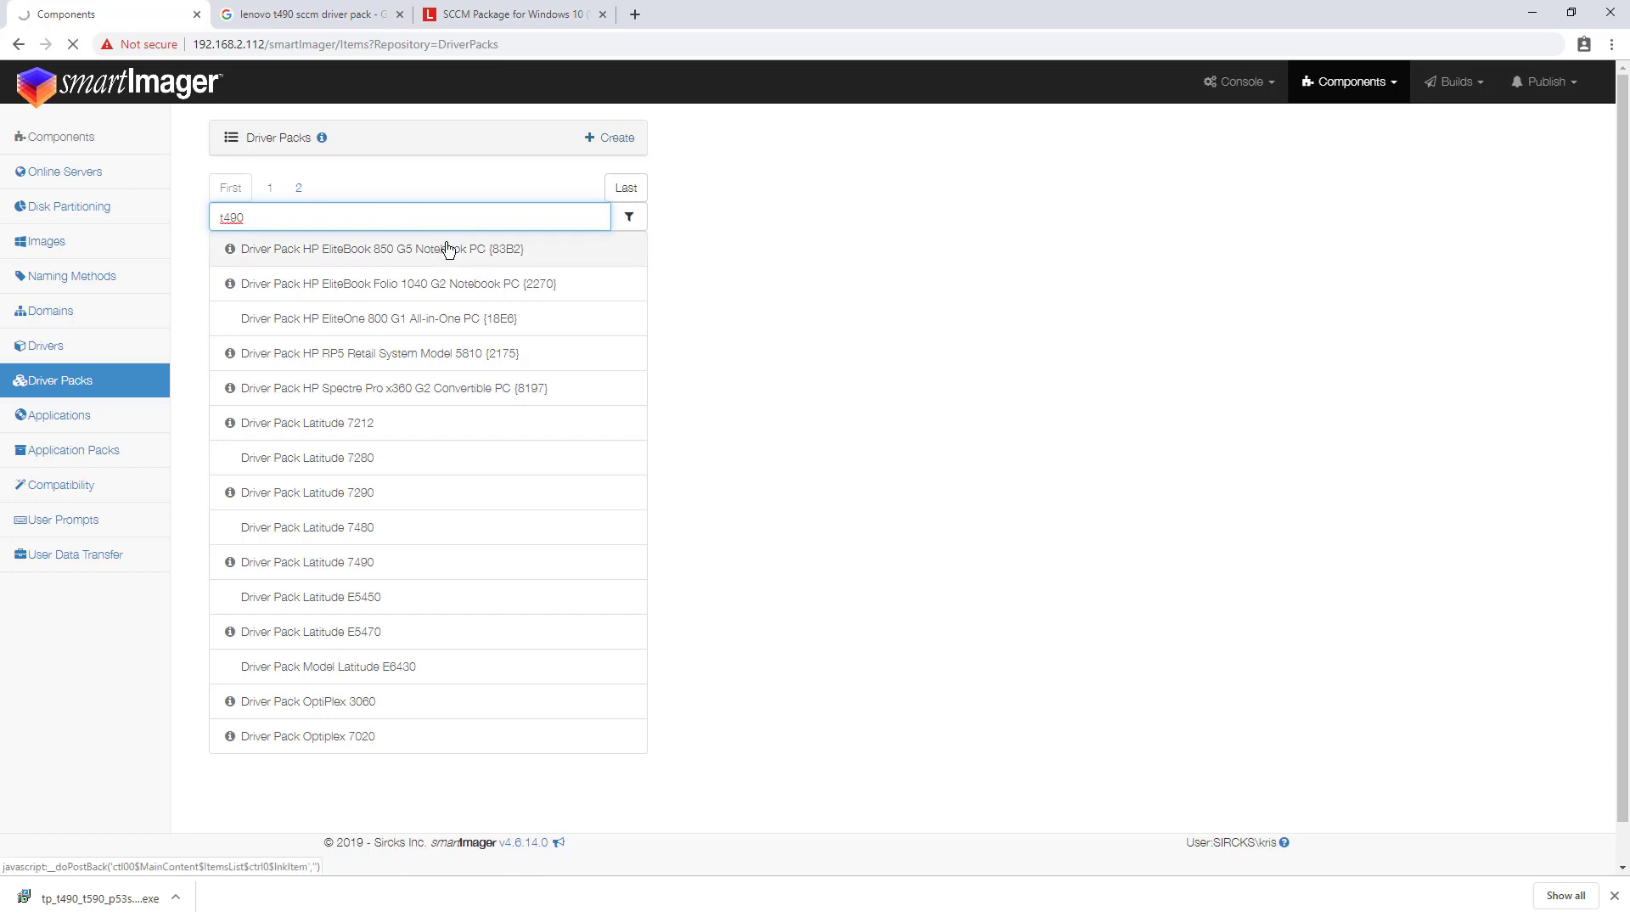
Step: Filter the driver packs by len instead, and clear the filter to list all packs again
drag(279, 180, 94, 168)
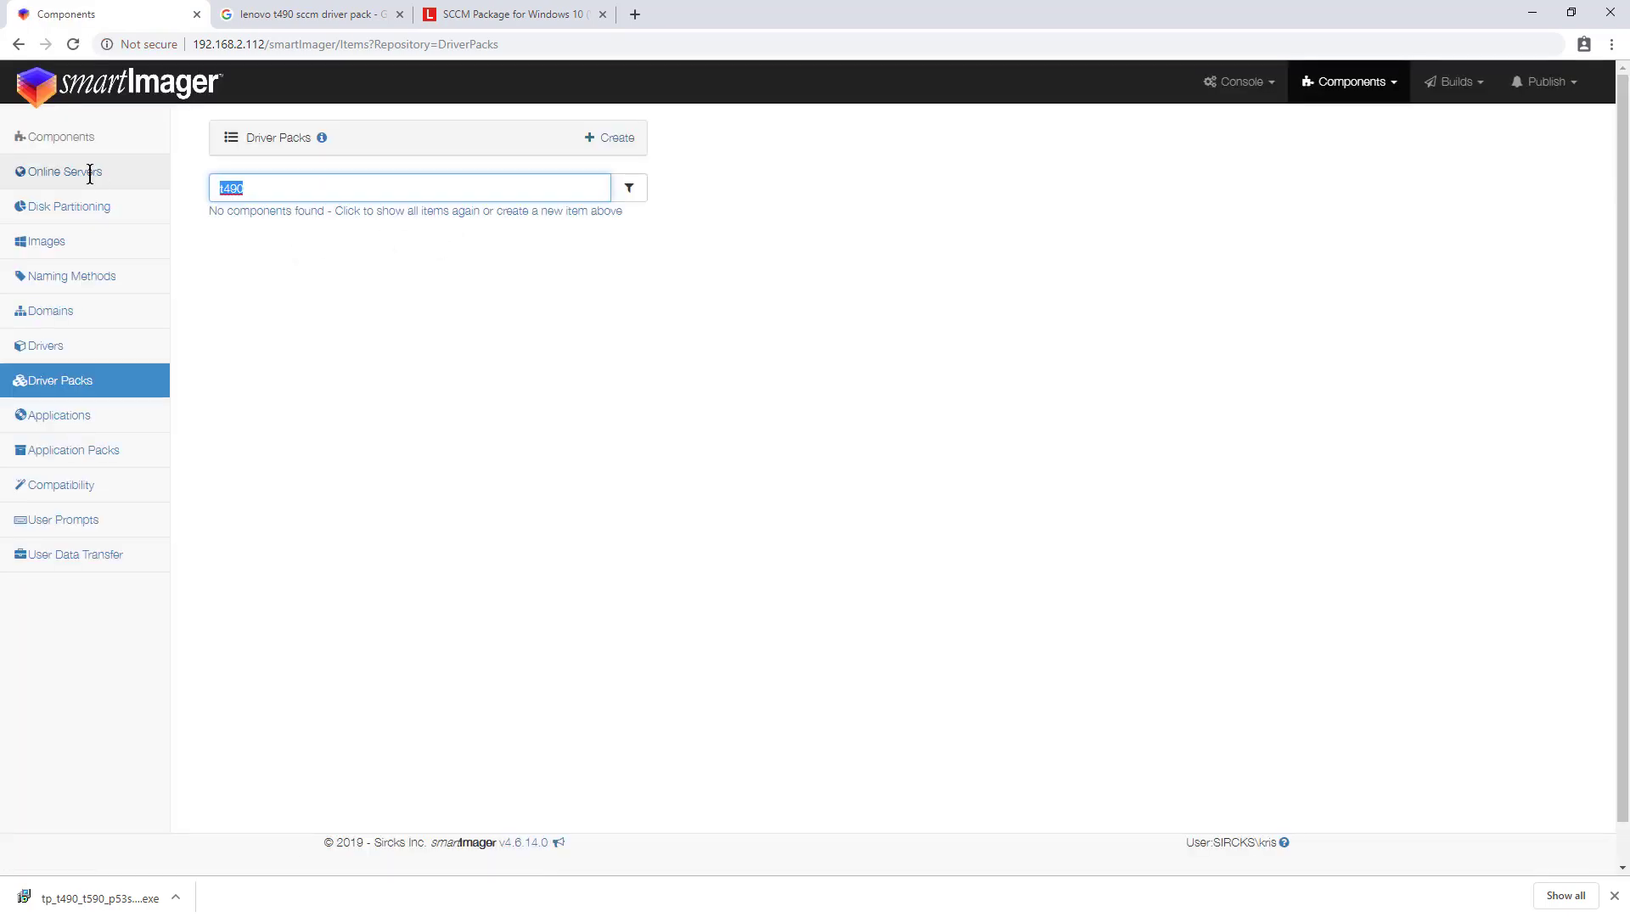
key(BackSpace)
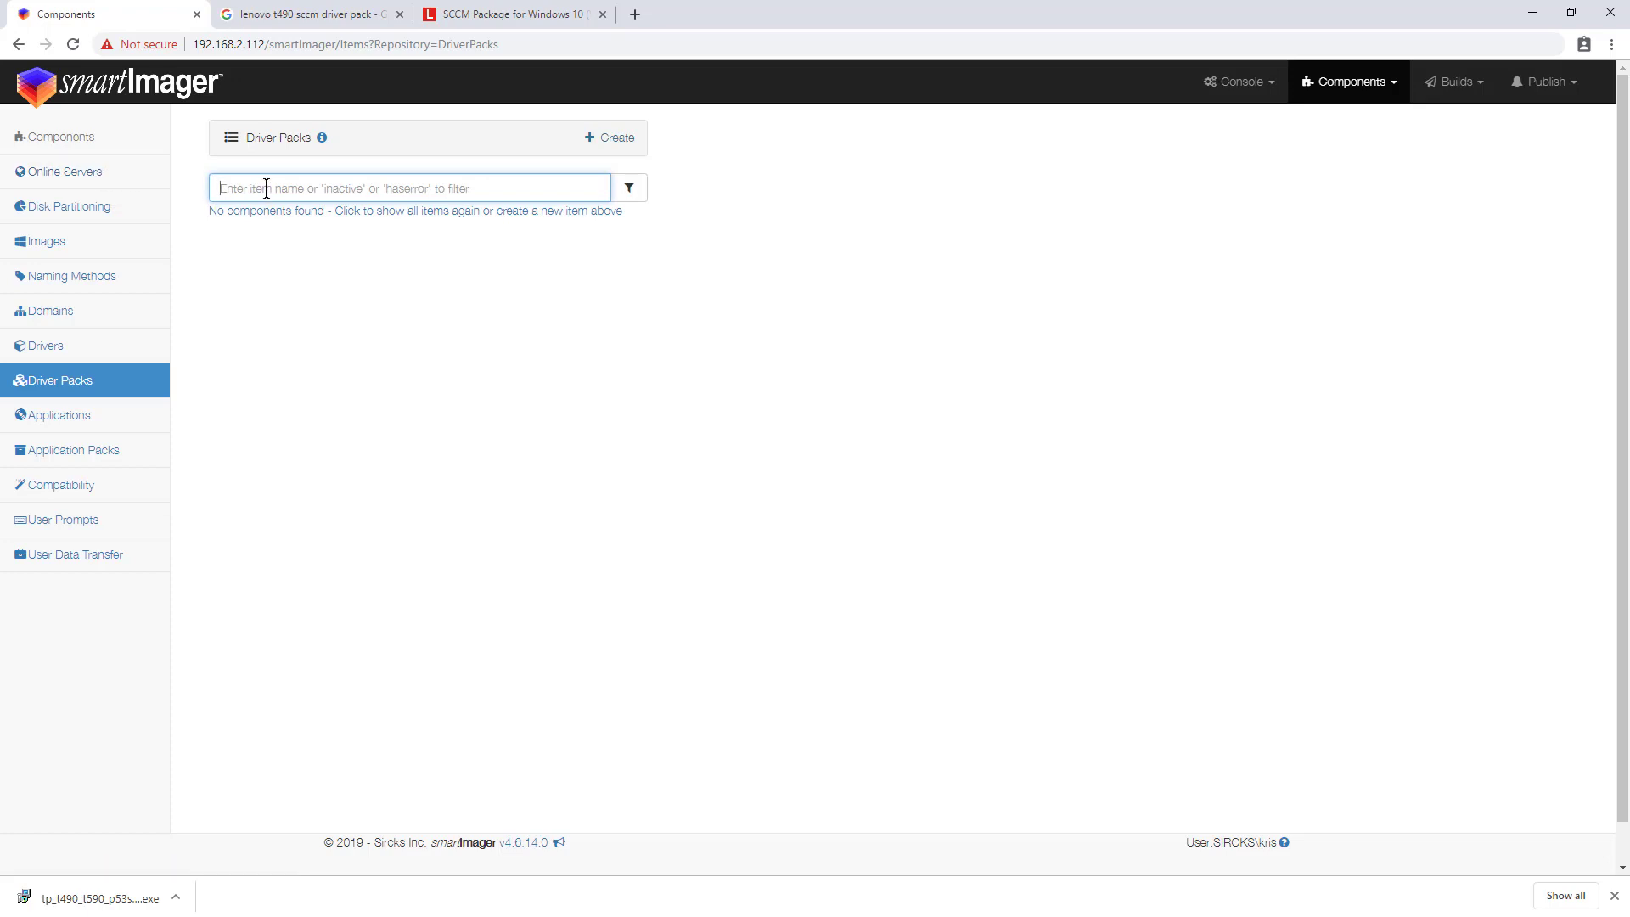
text(len)
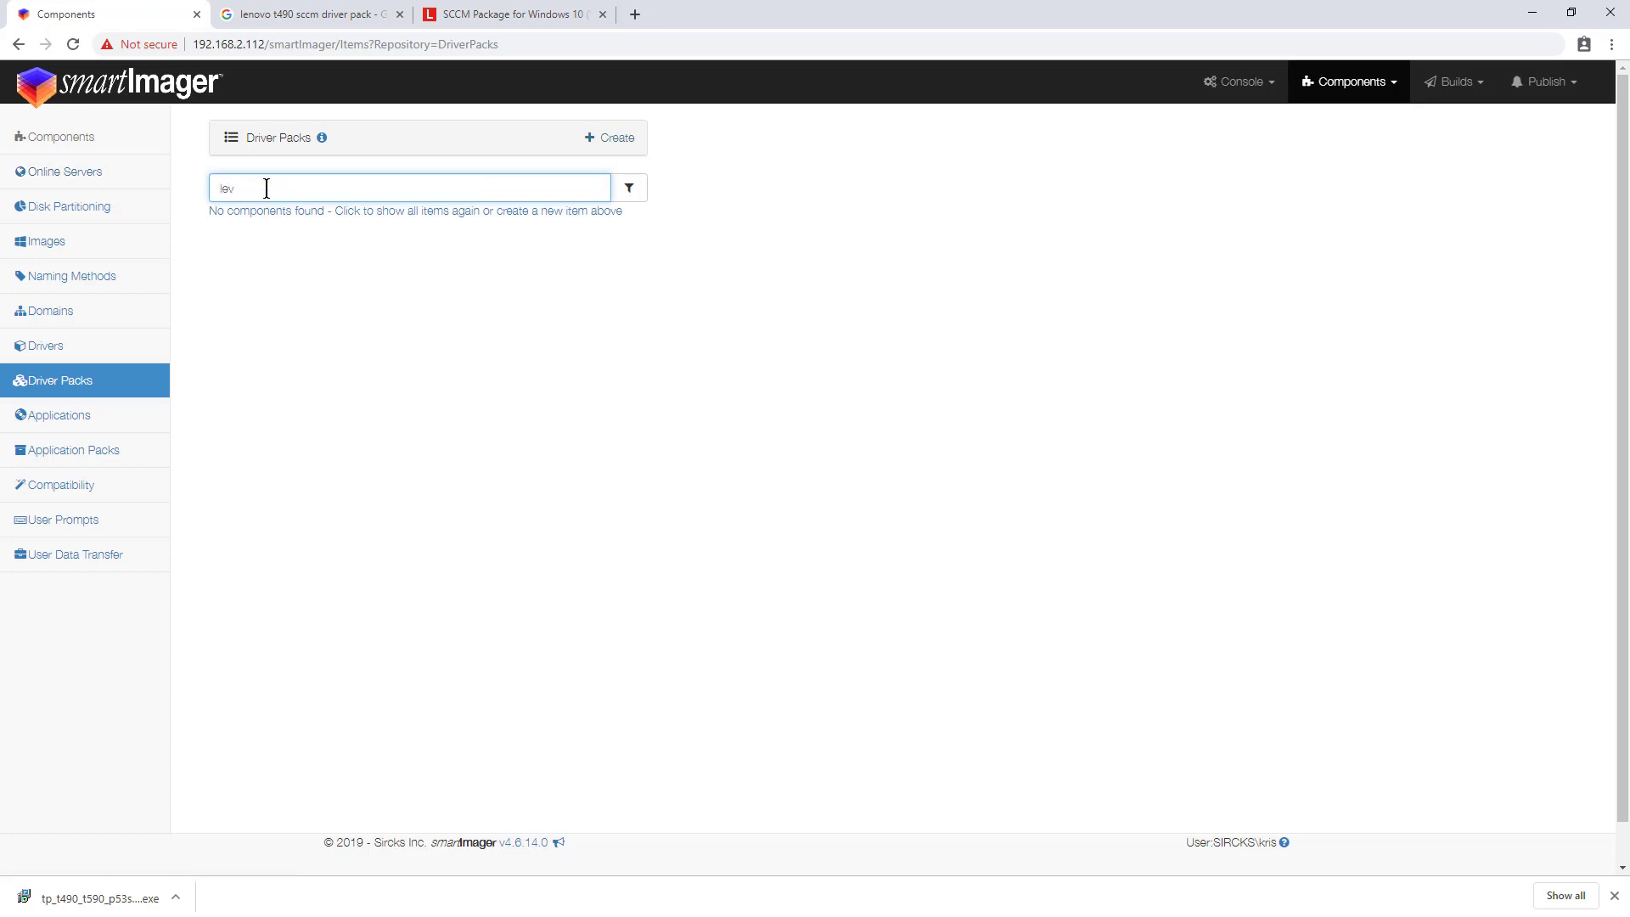
key(Return)
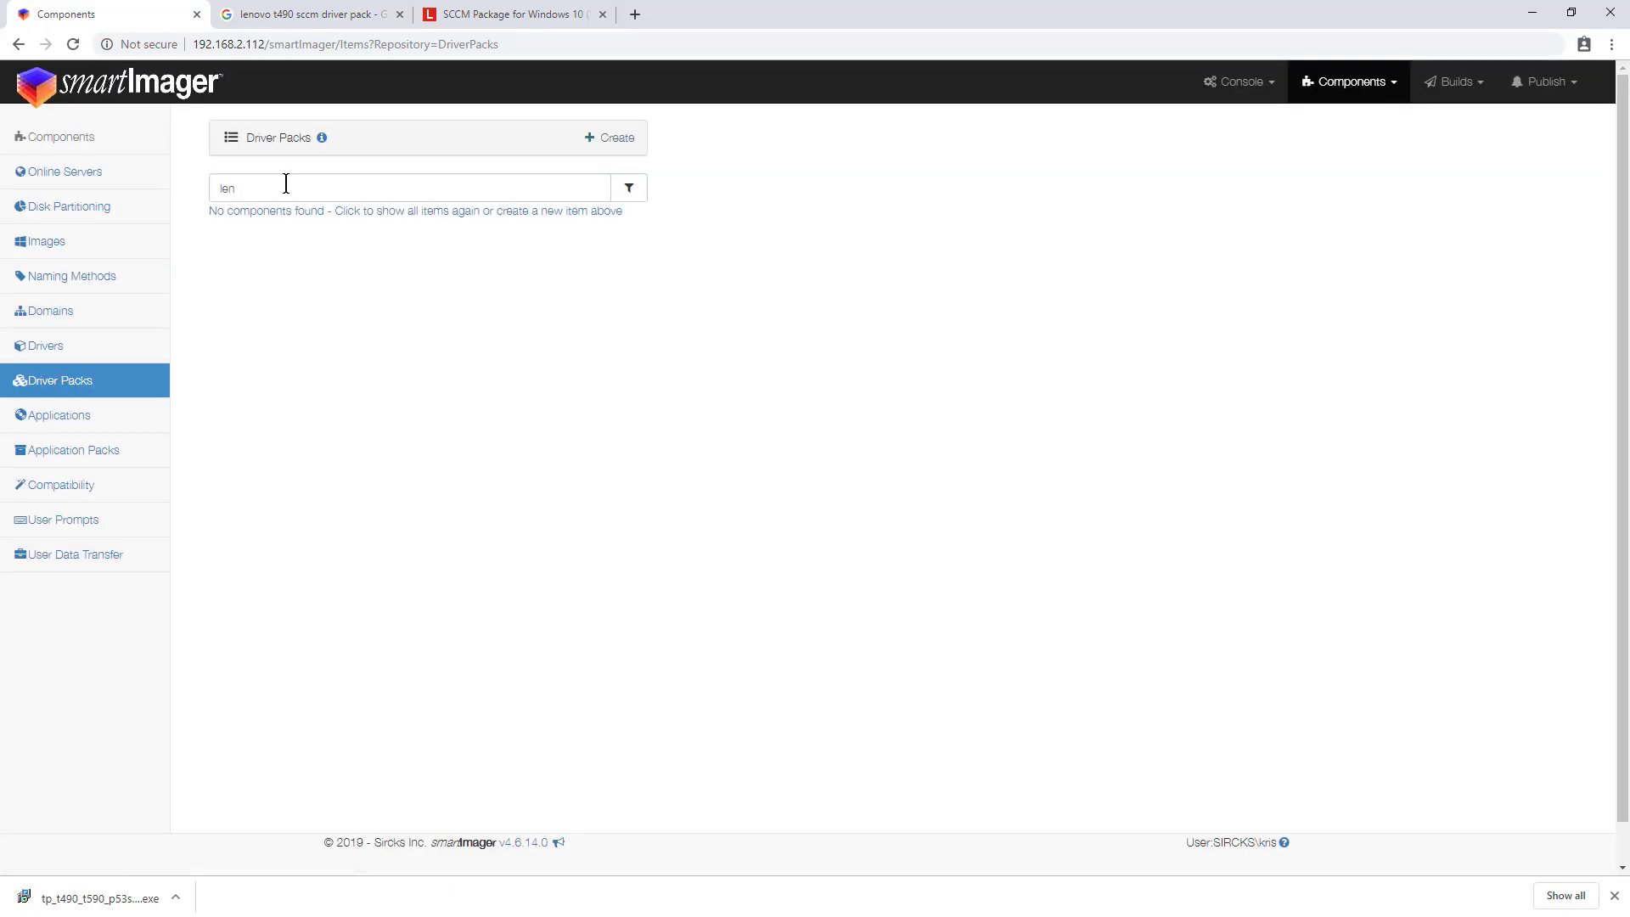
drag(283, 182, 215, 174)
key(BackSpace)
key(Return)
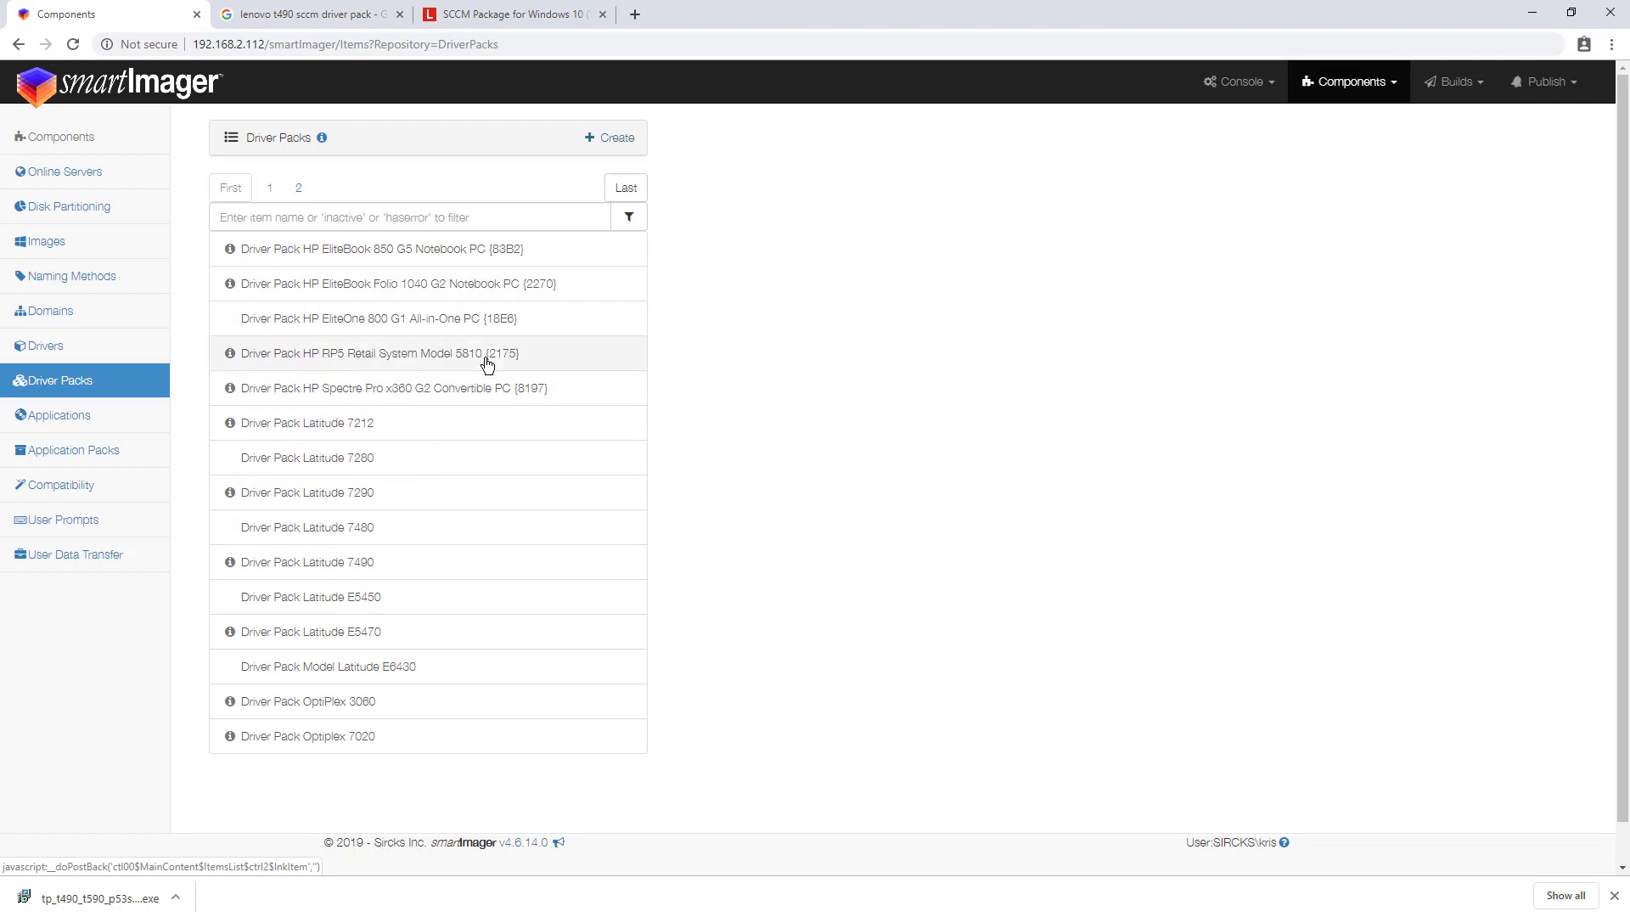
Step: Open Driver Pack ThinkPad T480 from the second page, check its drivers, and sort its compatibility entries by applied status
click(299, 188)
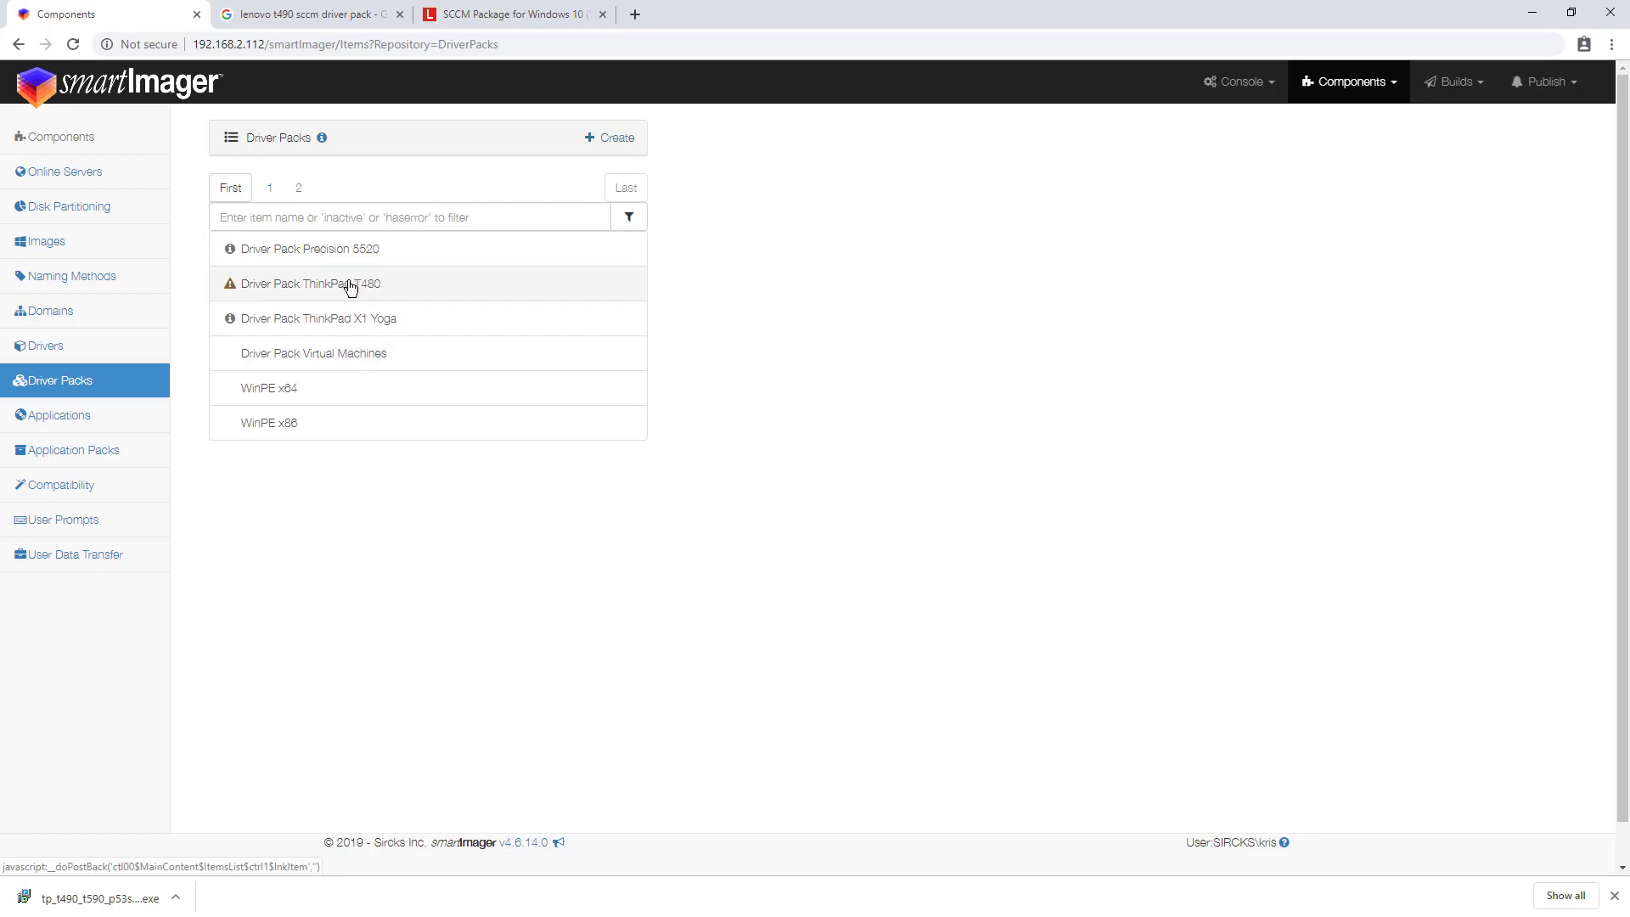
click(351, 289)
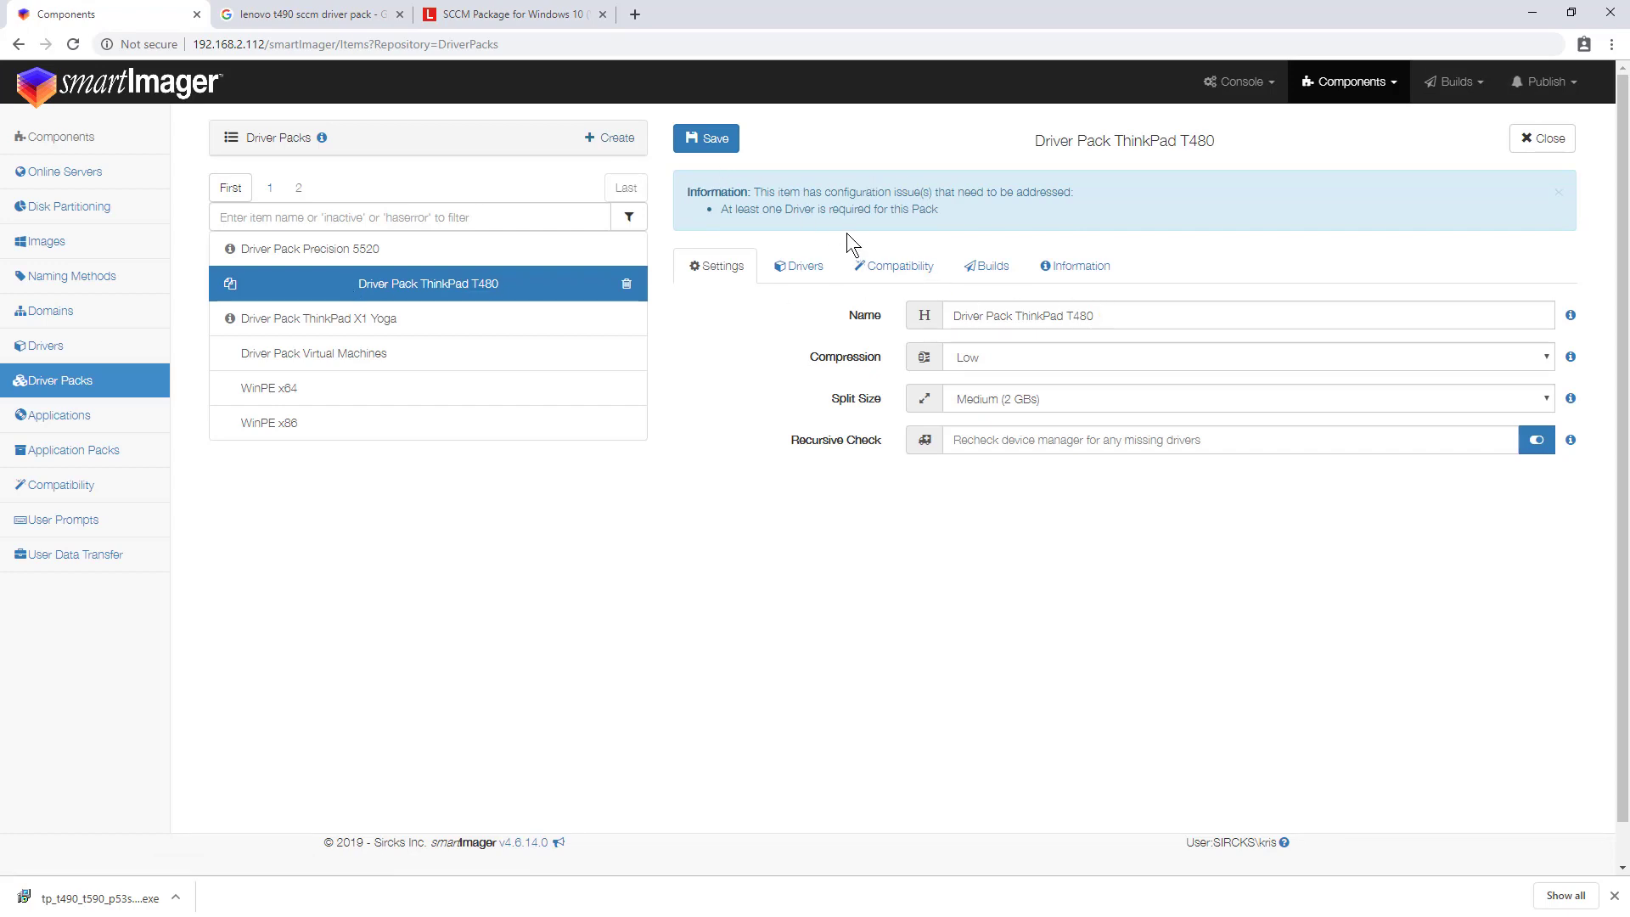
click(807, 270)
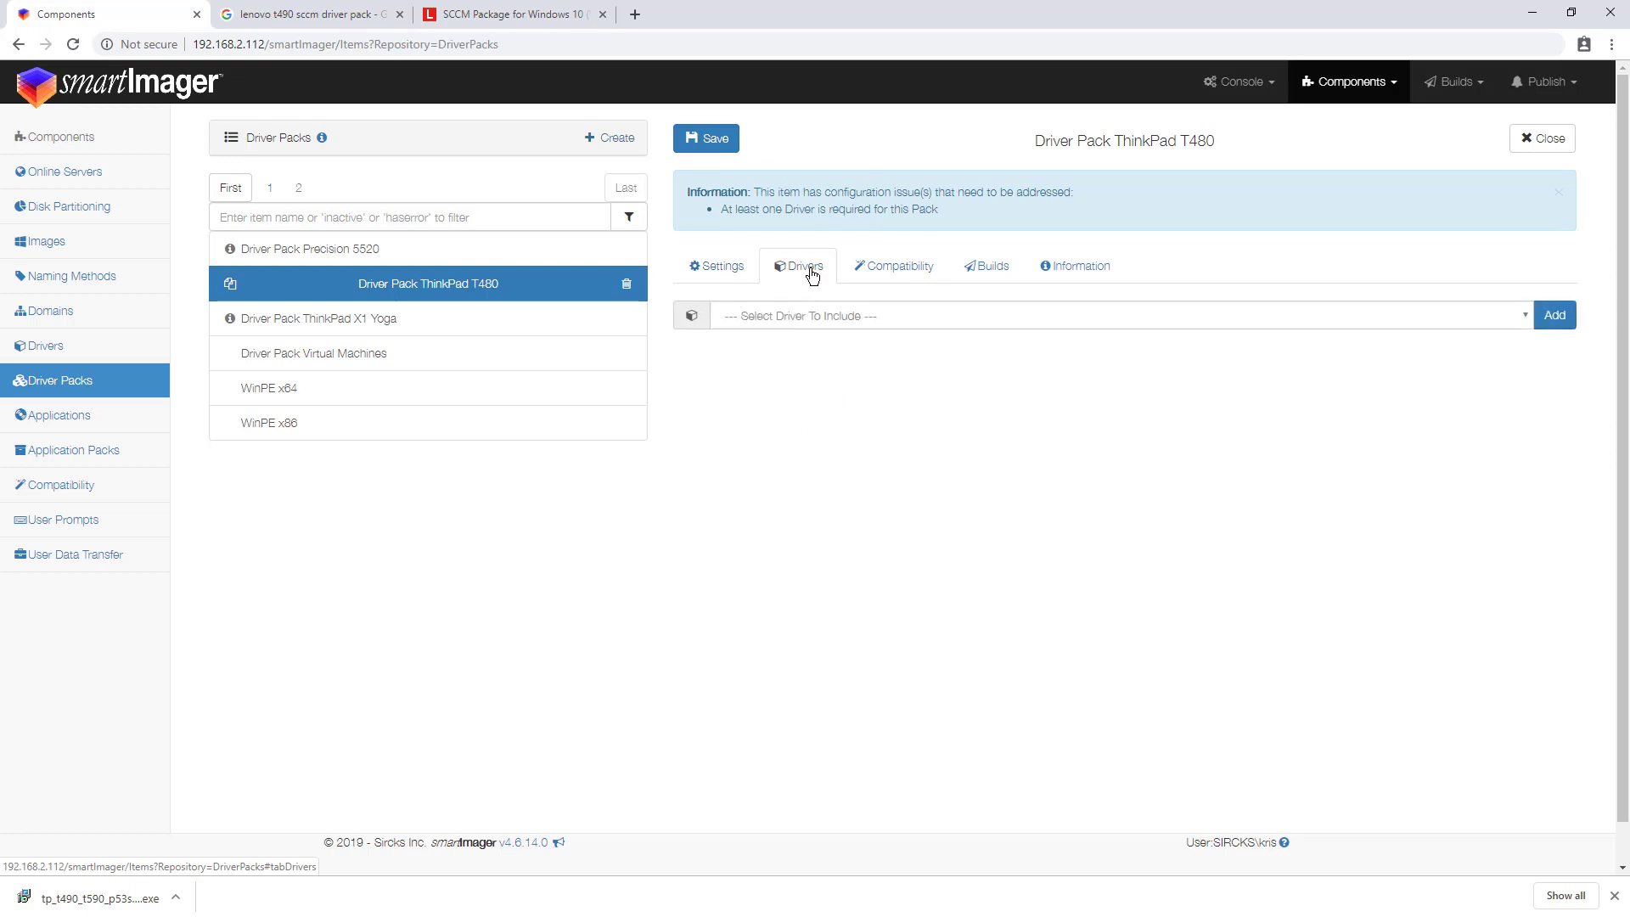
click(722, 267)
click(883, 269)
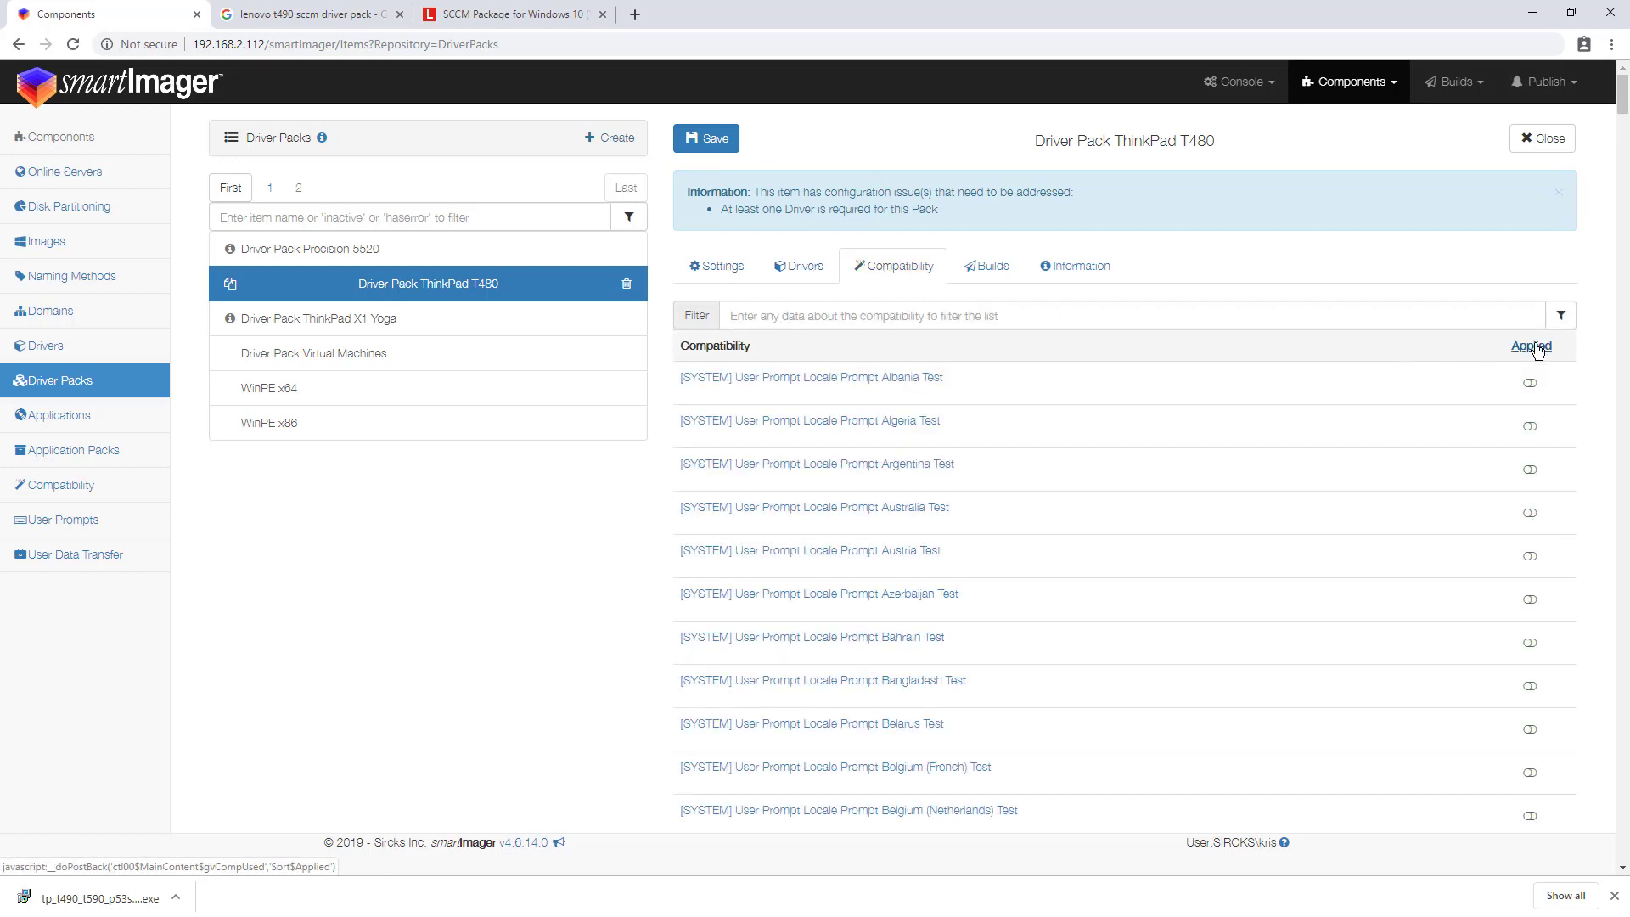
click(1533, 347)
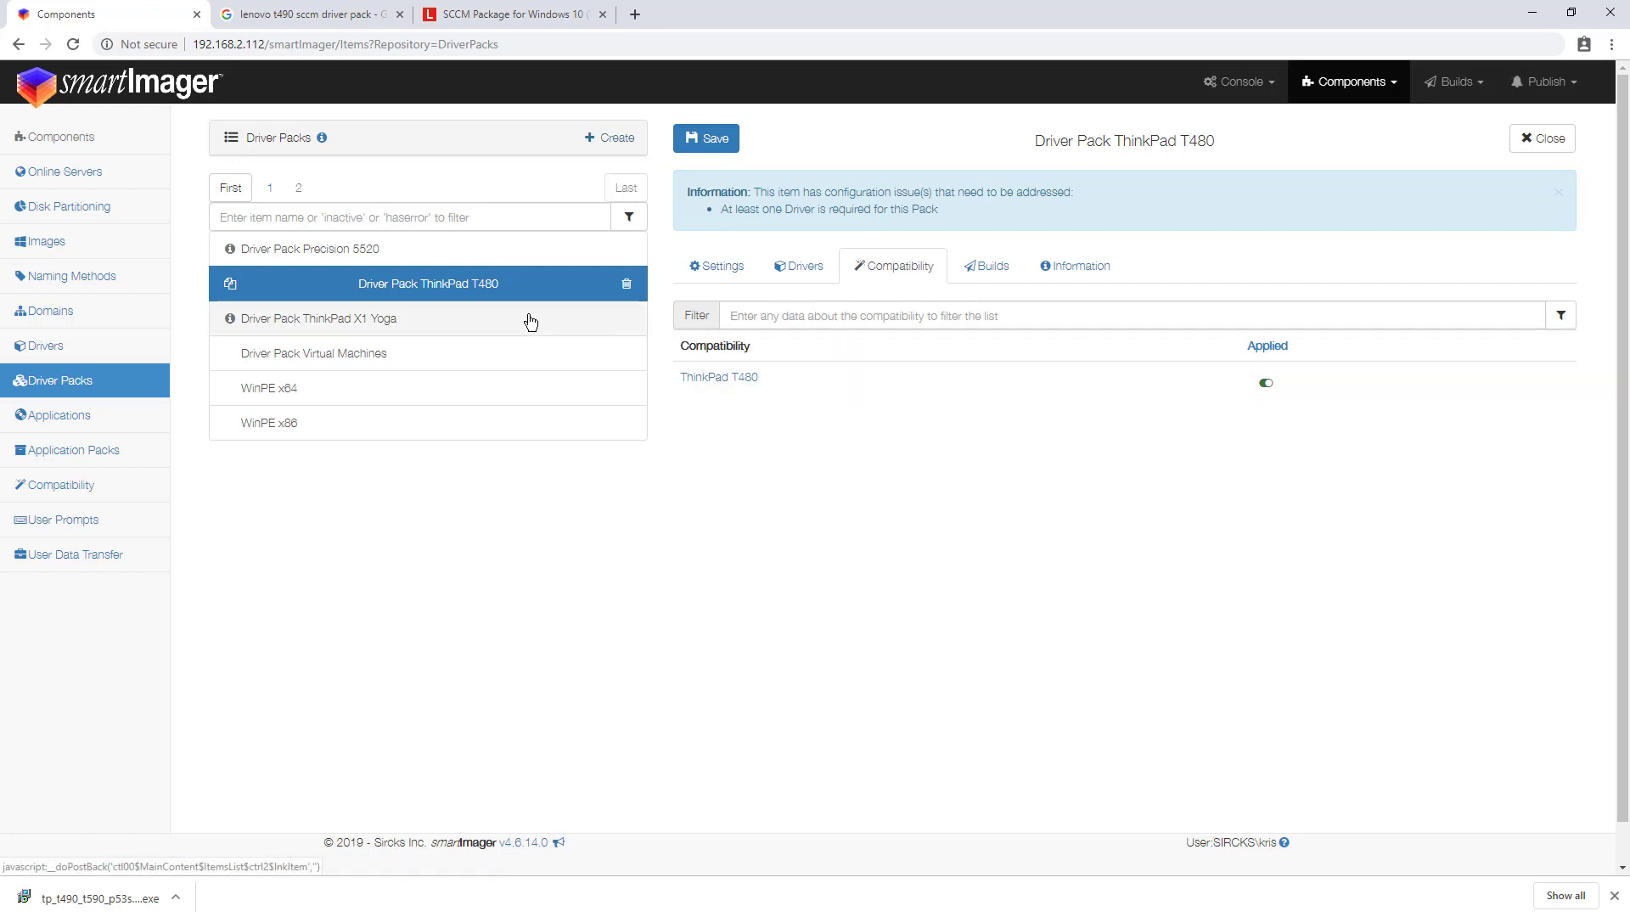
Step: Open the applied ThinkPad T480 compatibility item and rename its WMI query test to ThinkPad T490
click(720, 382)
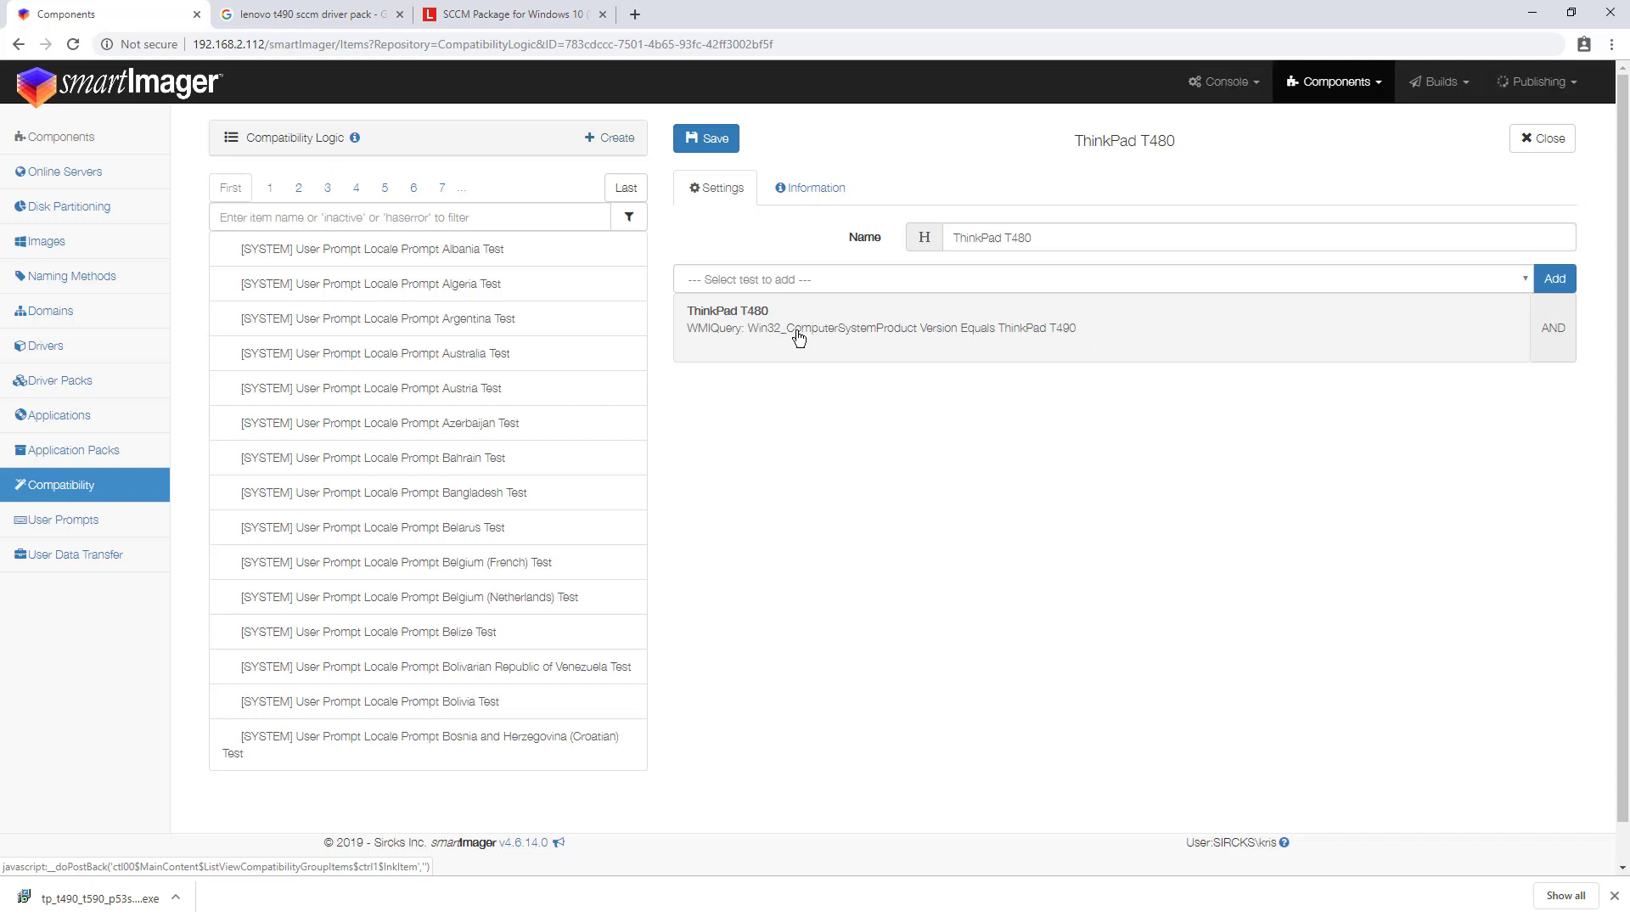
click(764, 331)
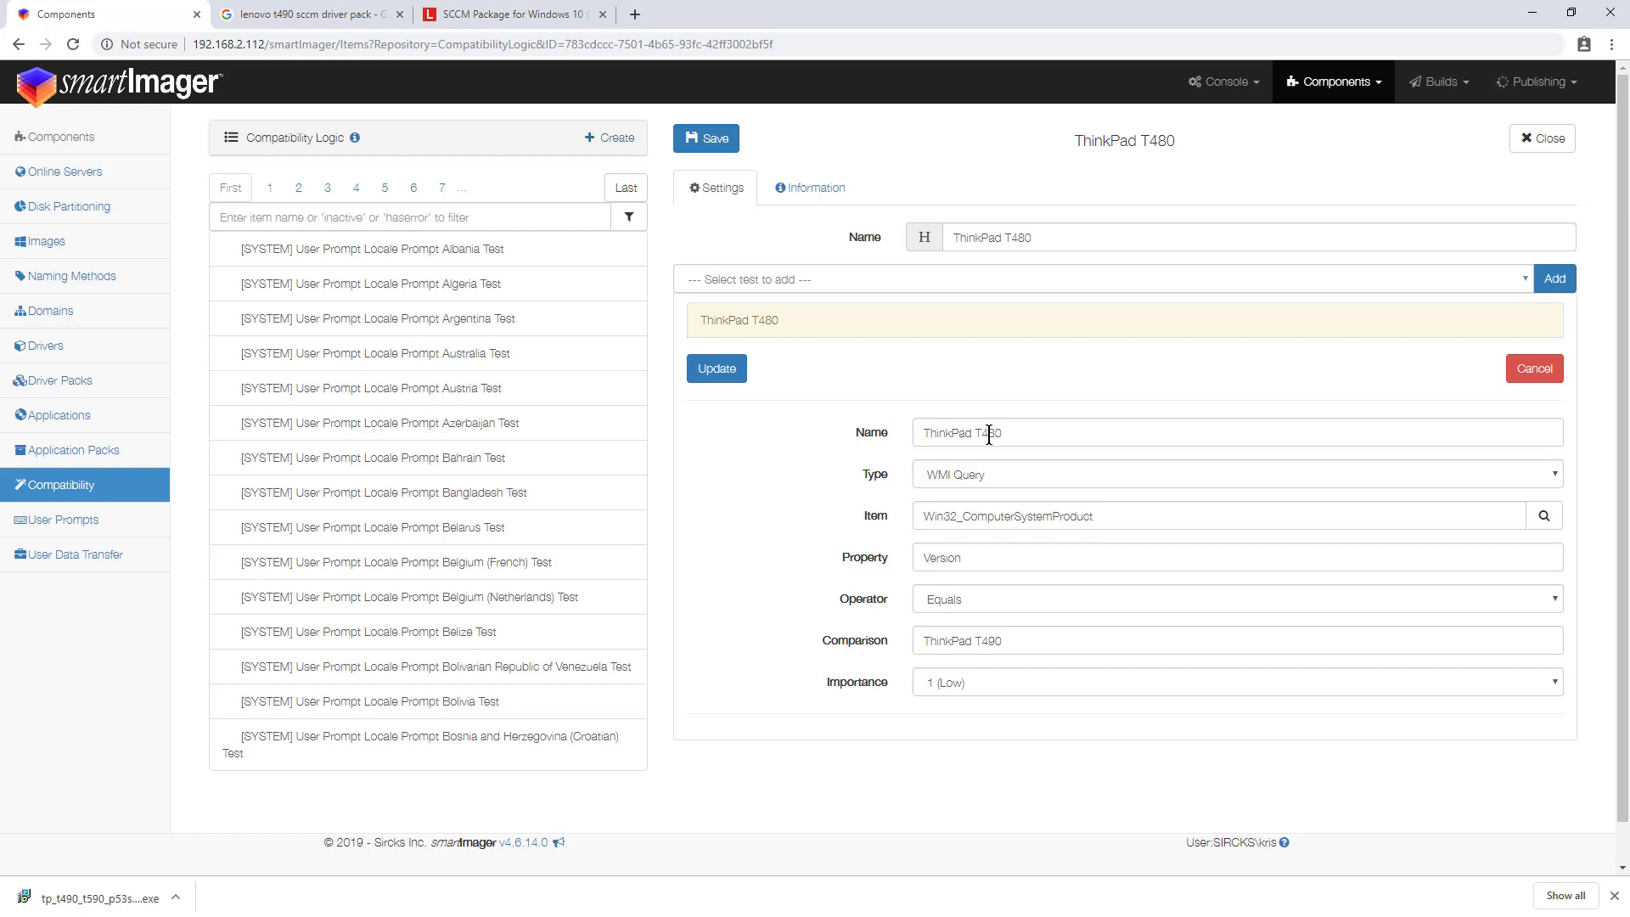
click(995, 432)
key(BackSpace)
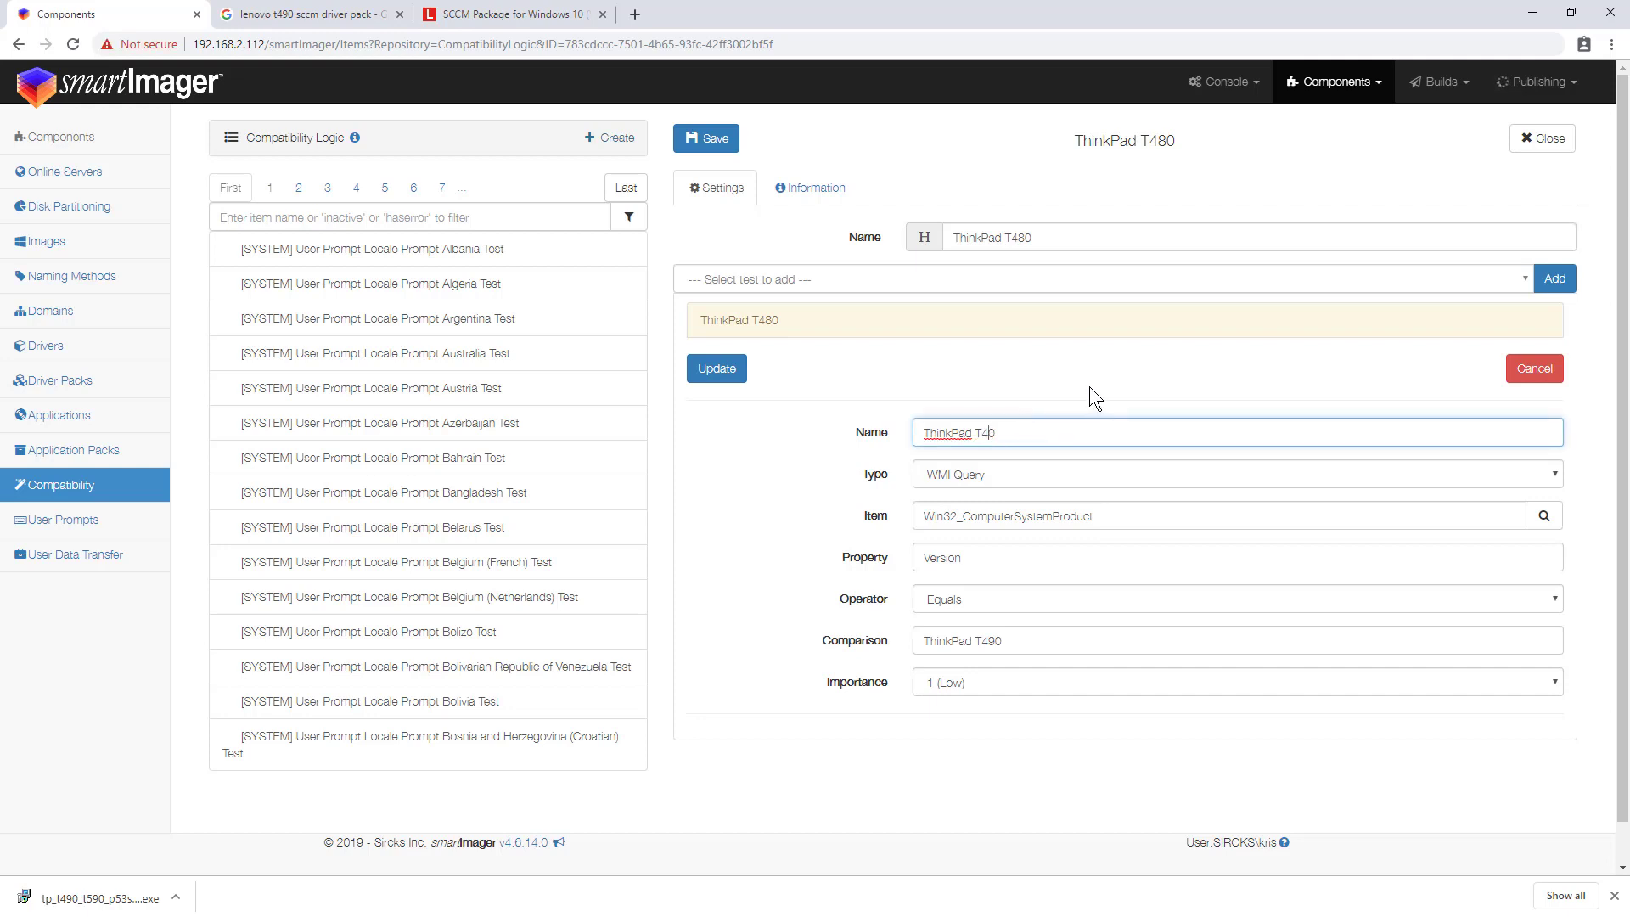
text(8)
click(1145, 363)
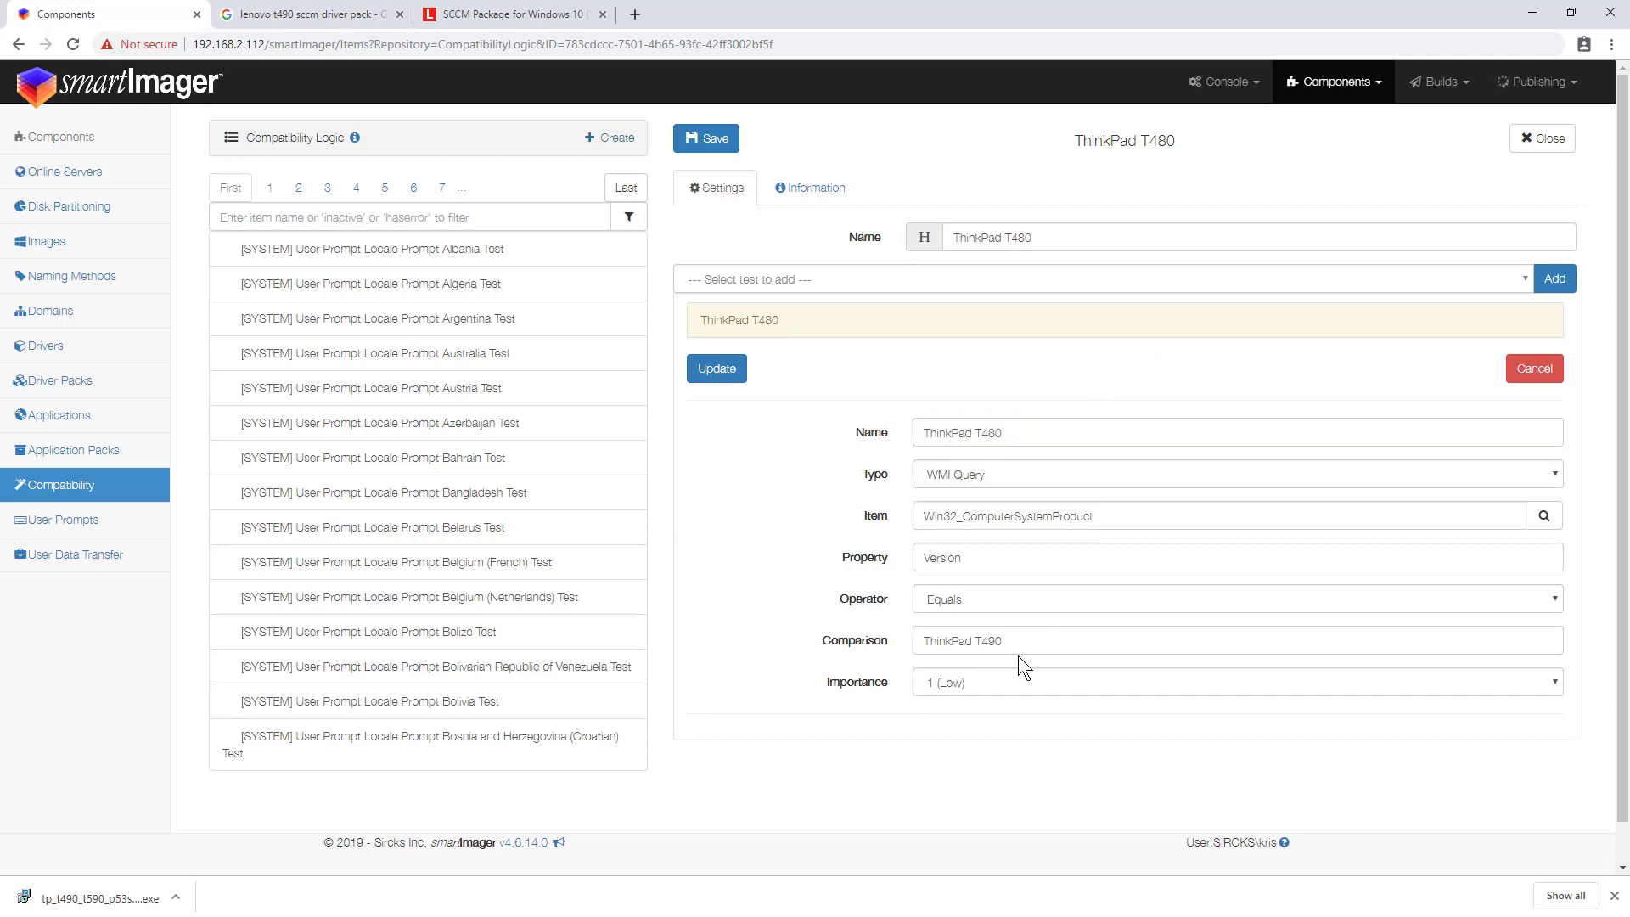
click(998, 432)
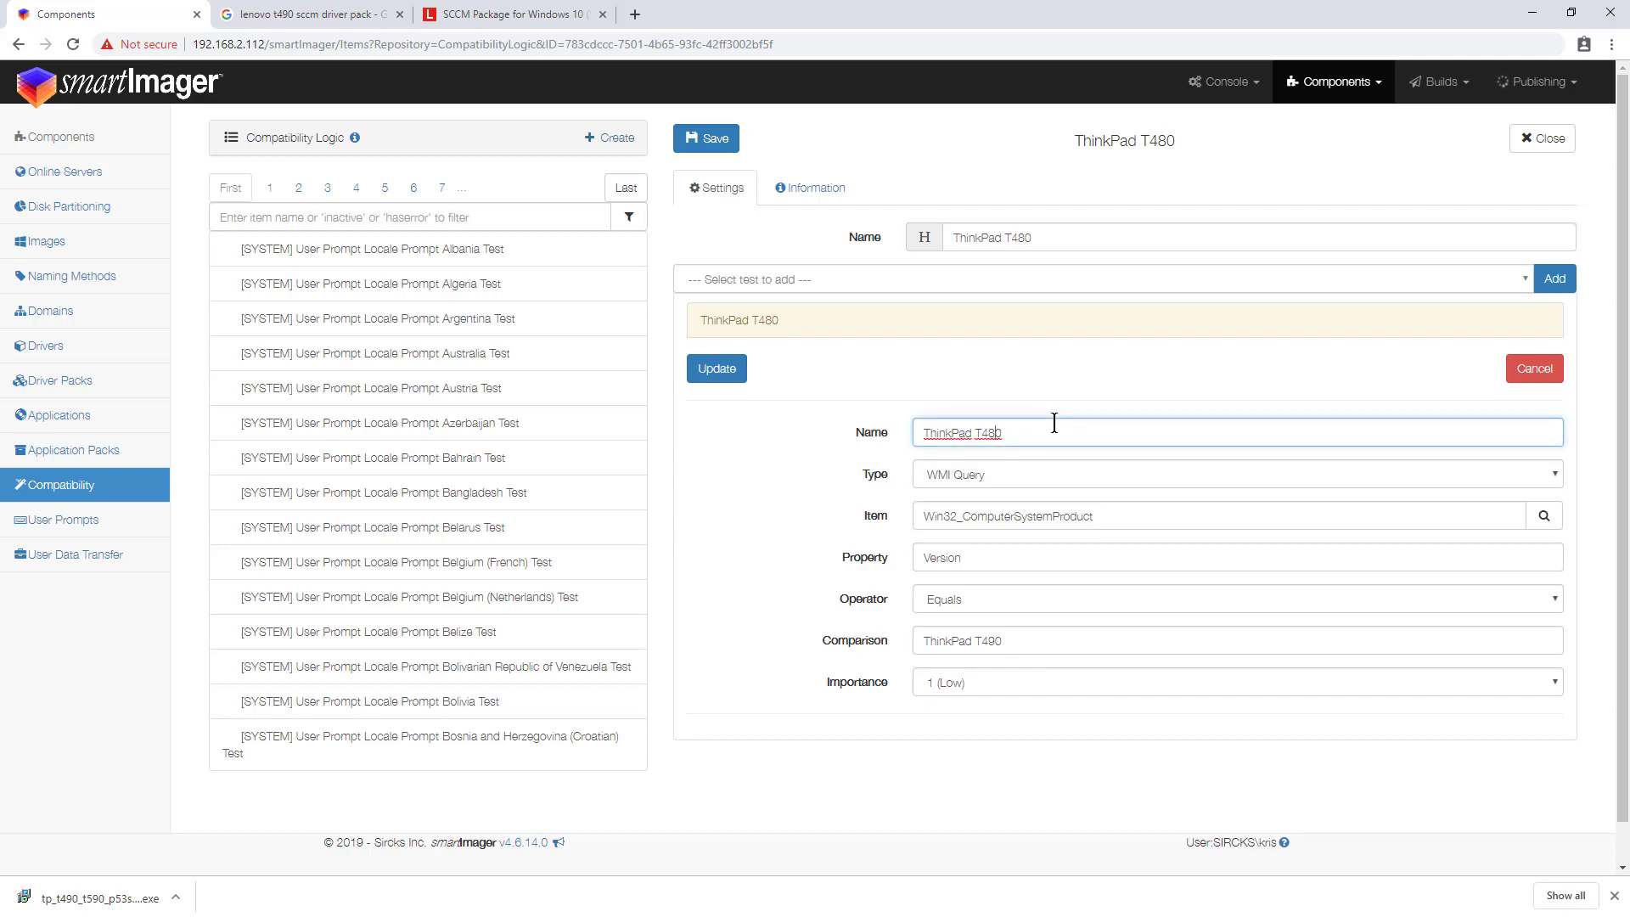
key(BackSpace)
text(9)
click(711, 367)
Step: Rename the compatibility item itself to ThinkPad T490 and save it
click(1025, 238)
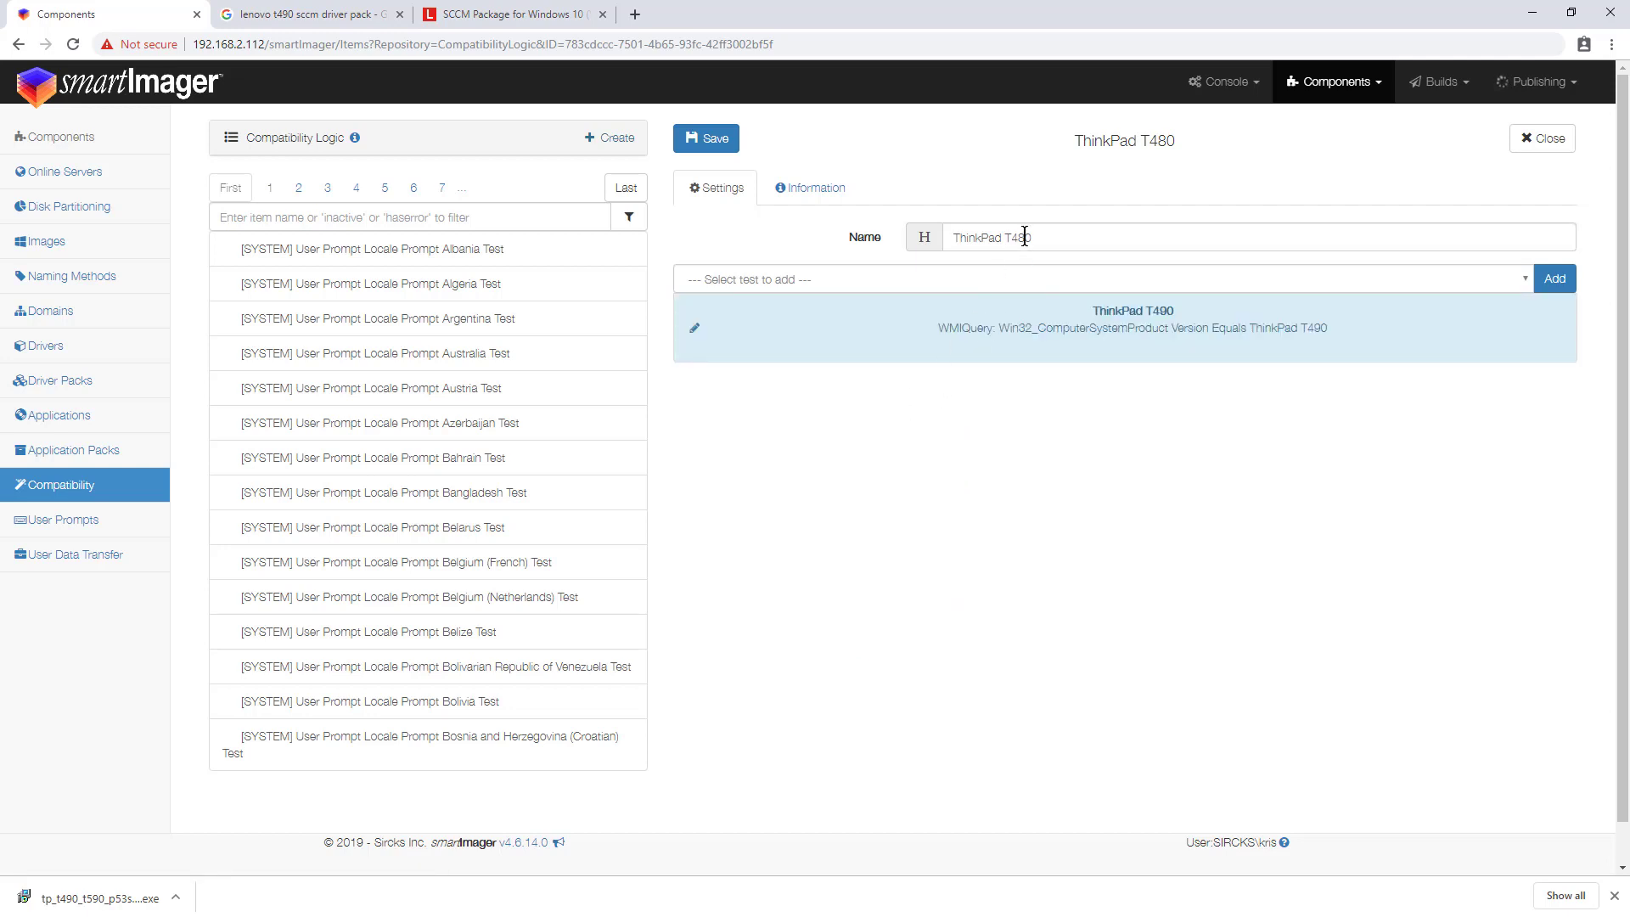
key(BackSpace)
text(9)
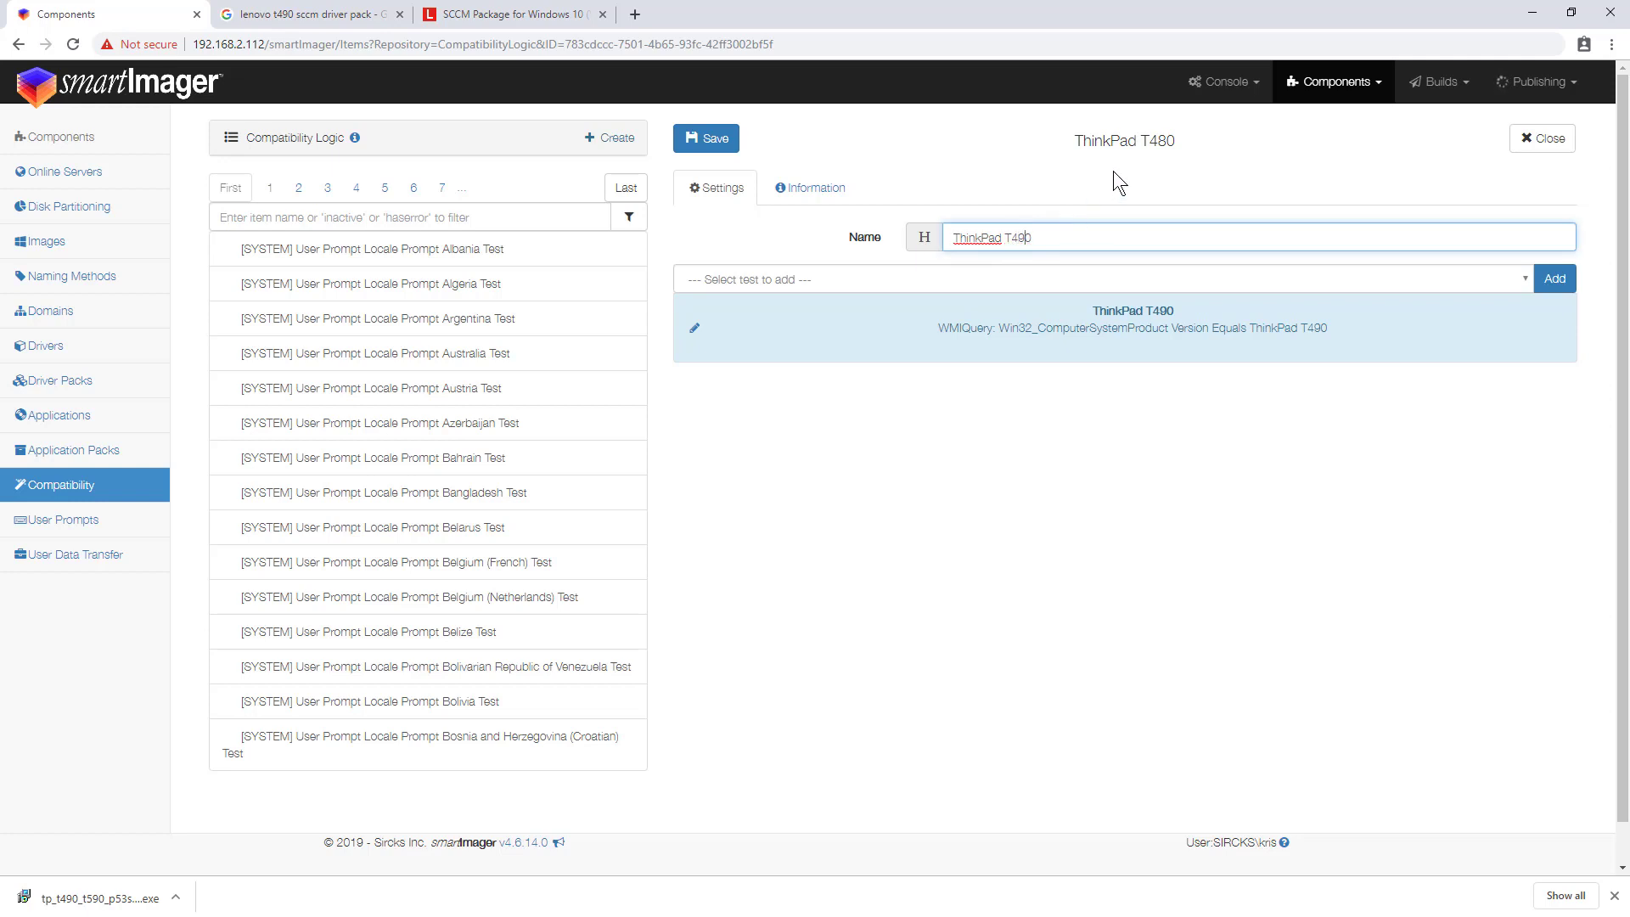
click(706, 139)
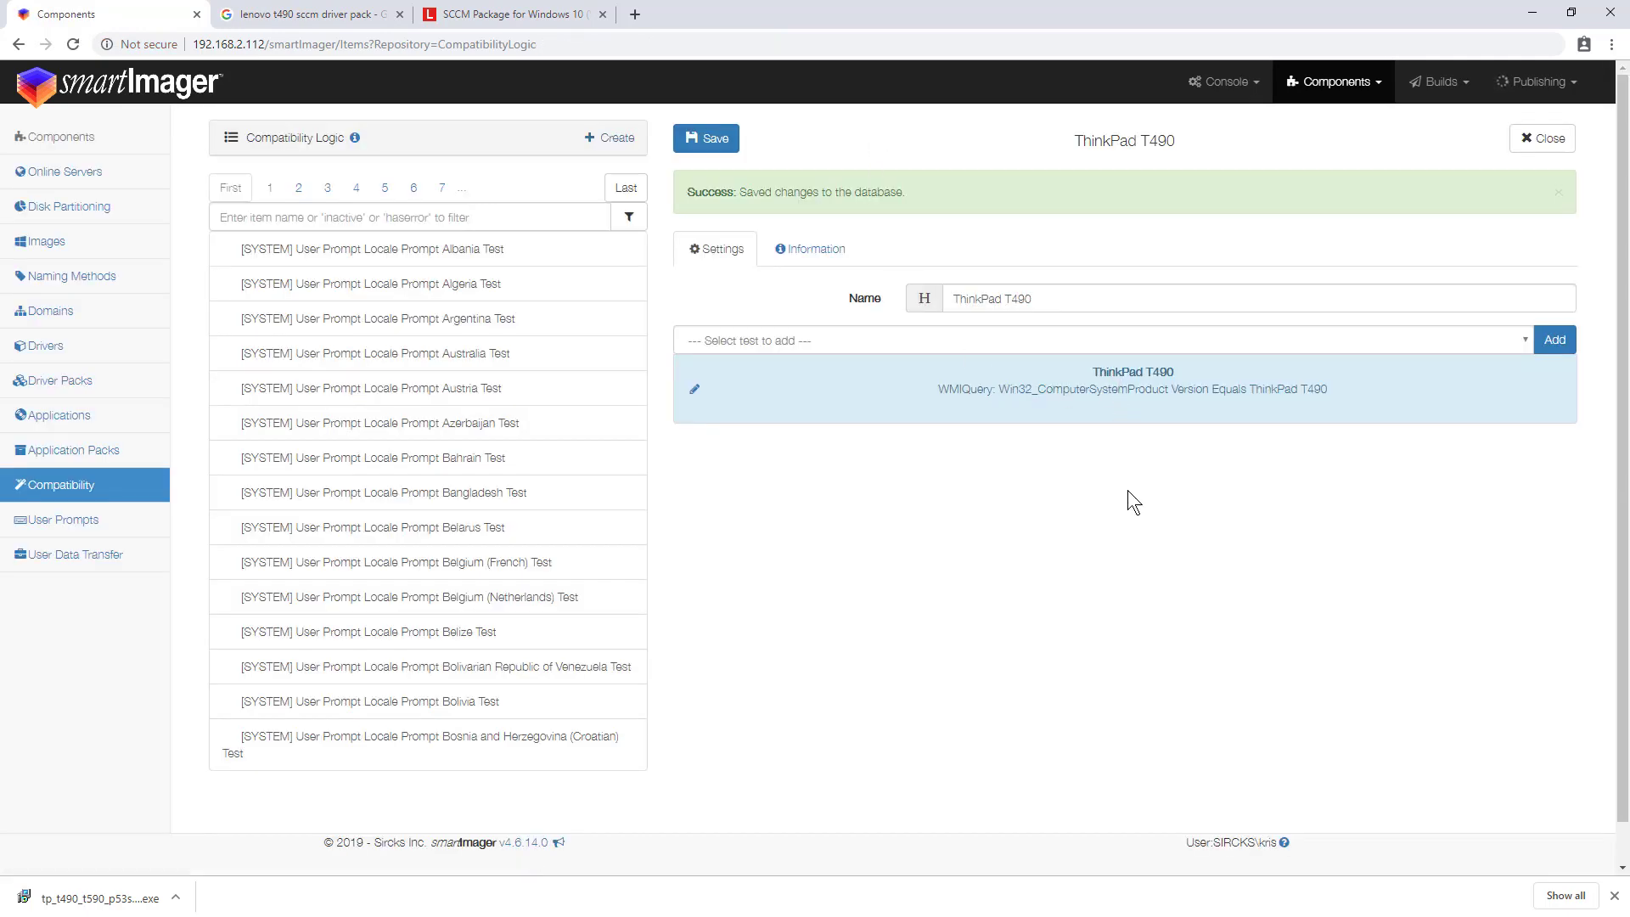
Step: Filter the driver packs by 480, open Driver Pack ThinkPad T480, and examine its included drivers
click(59, 382)
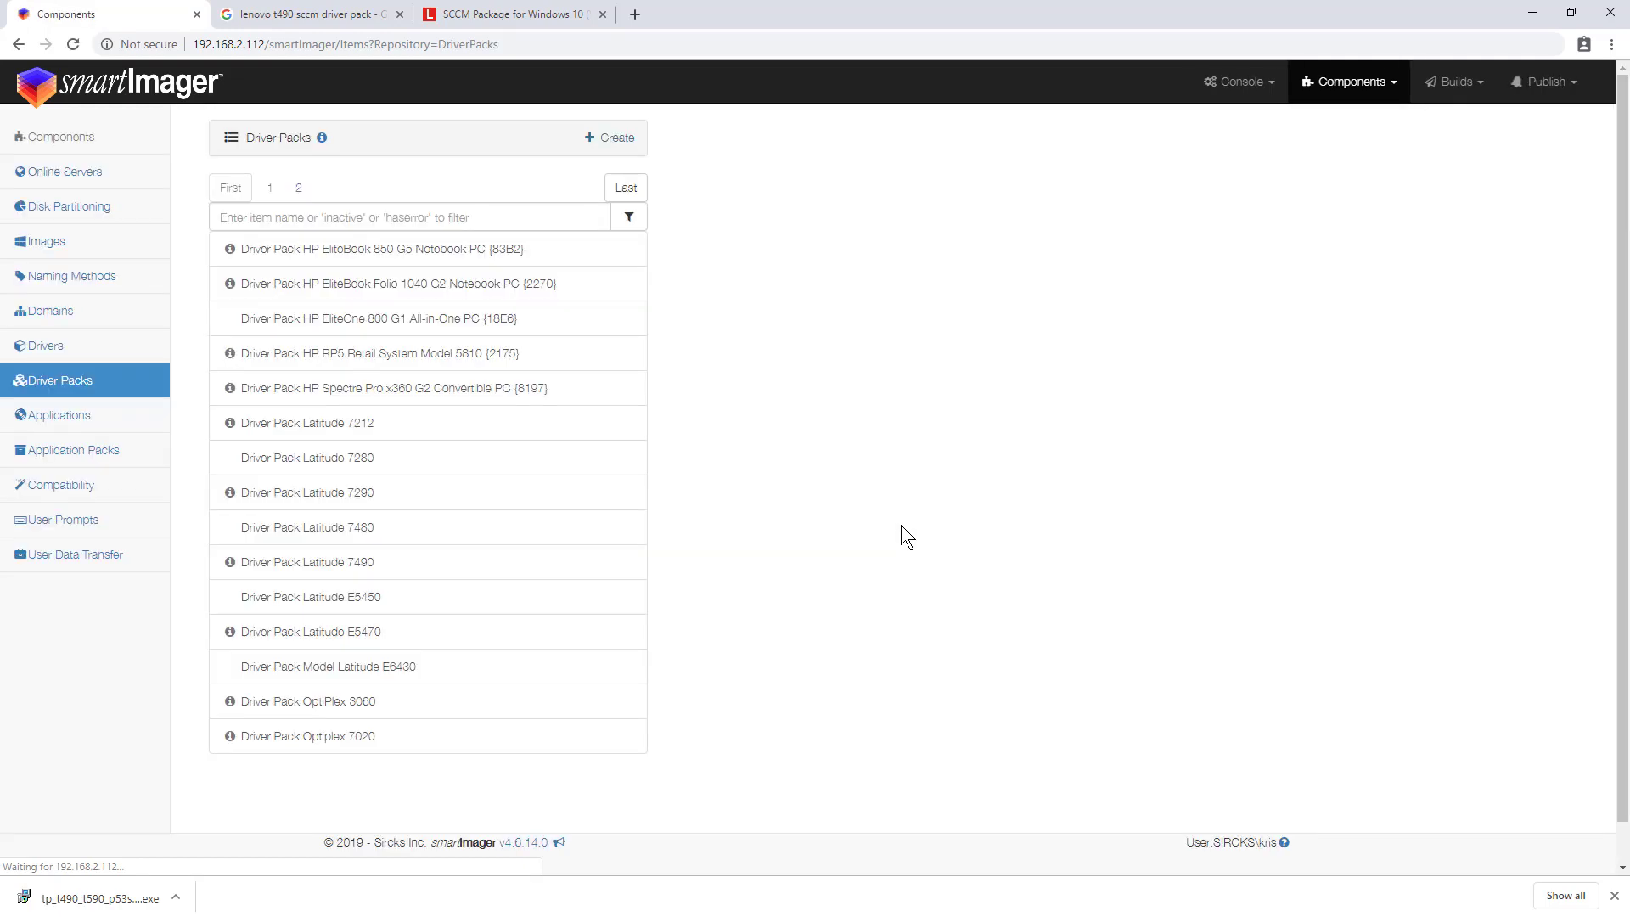
click(356, 219)
text(480)
key(Return)
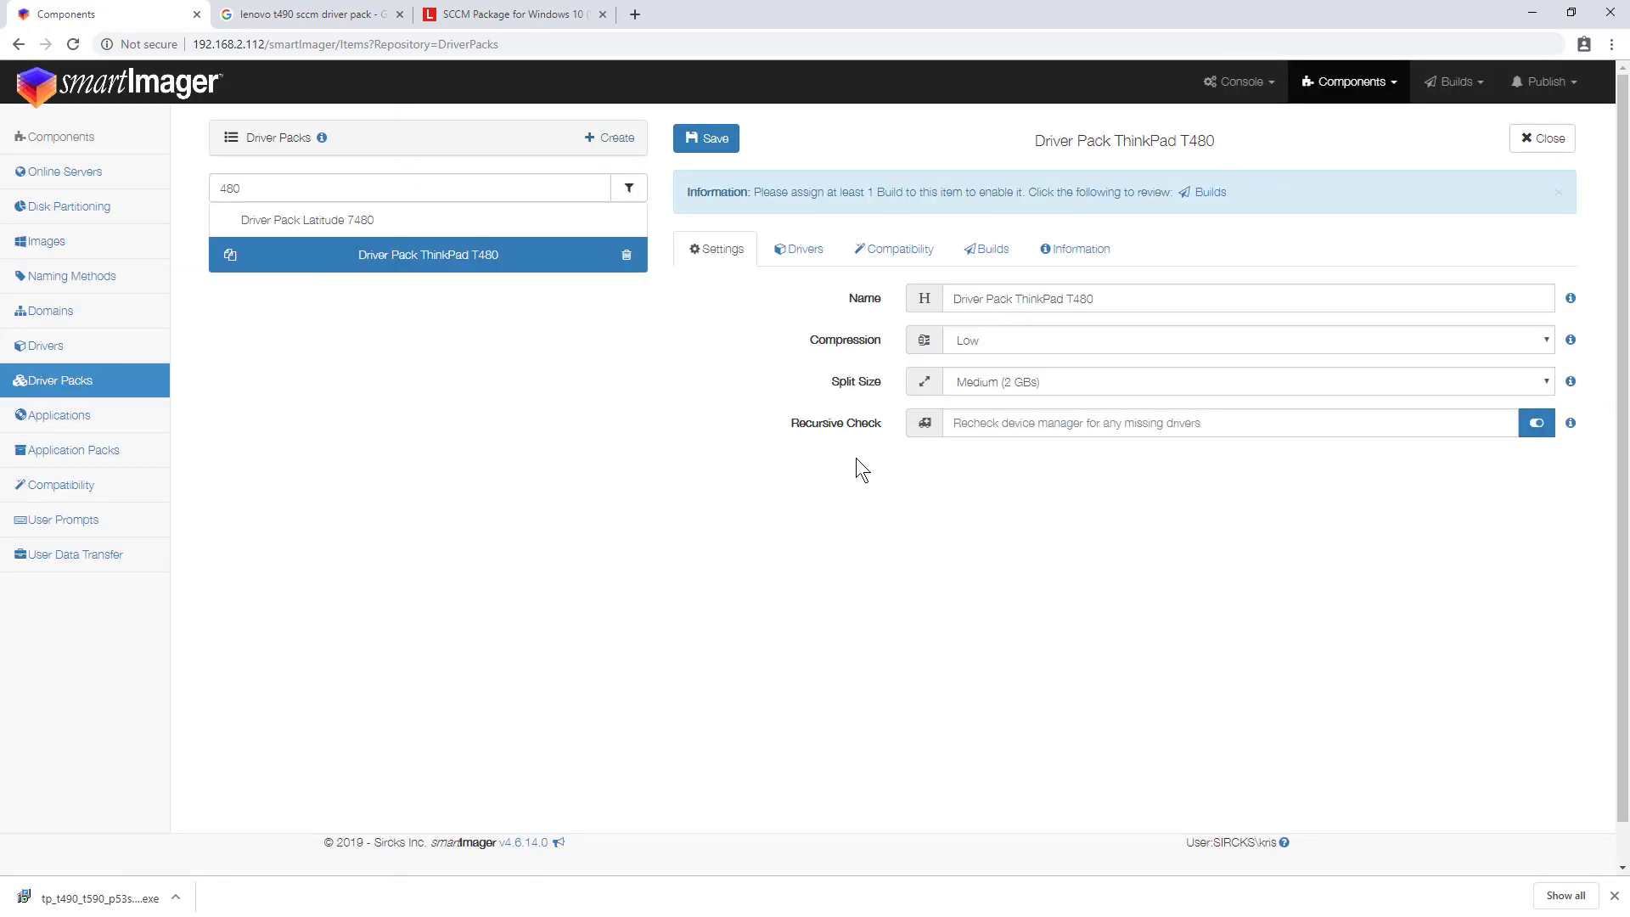
click(802, 248)
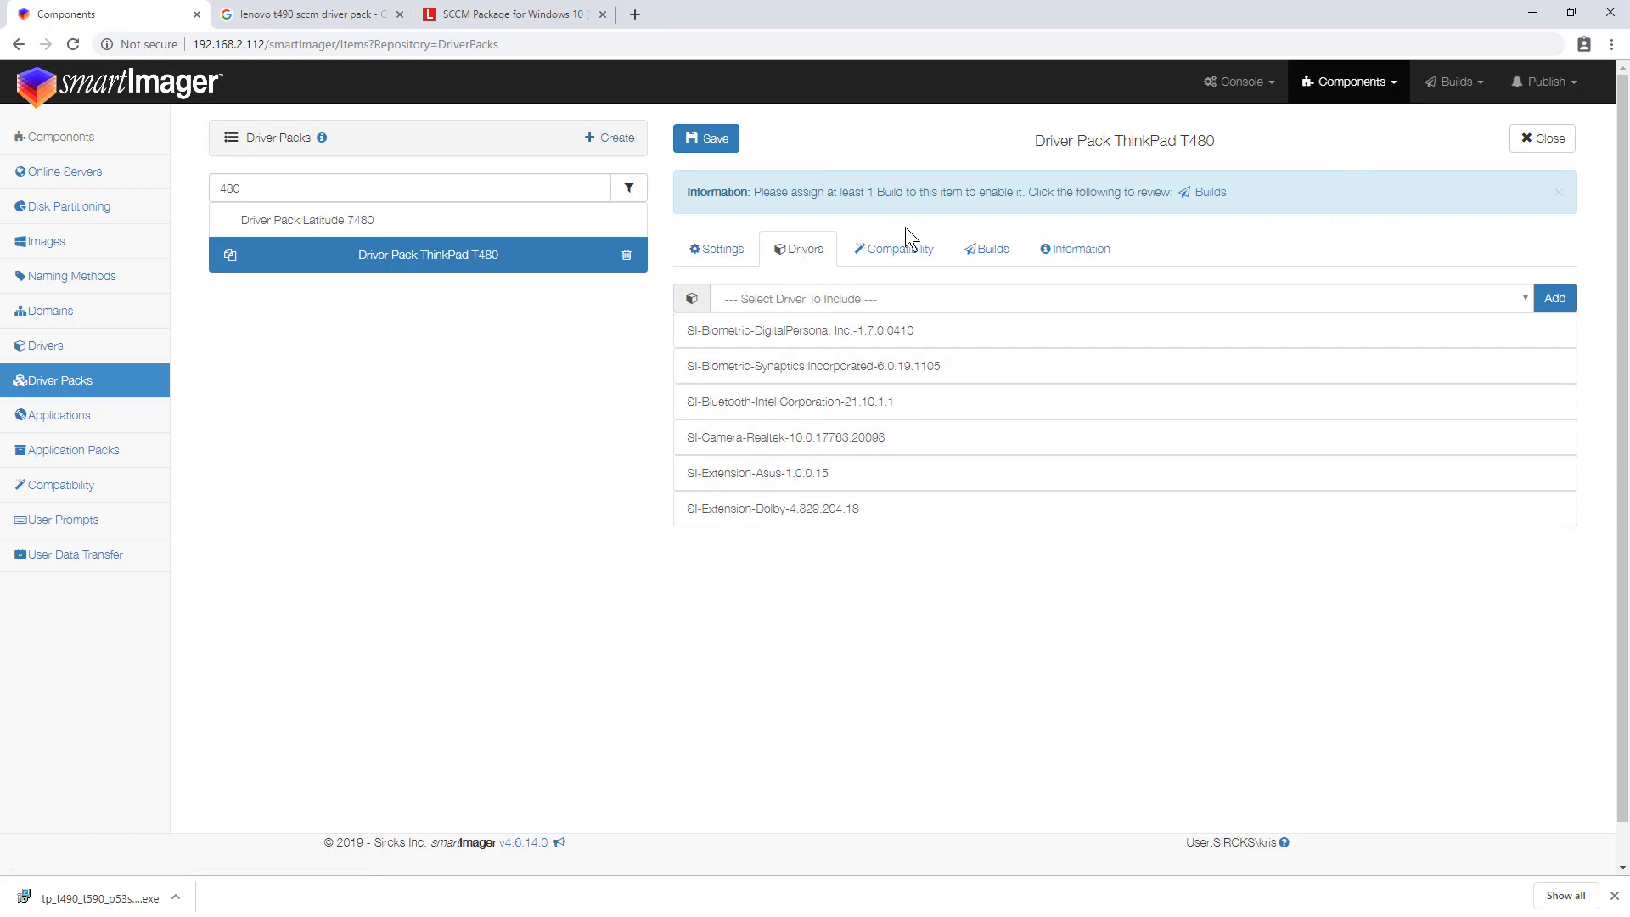
Step: Rename the pack to Driver Pack ThinkPad T490 in its settings and reopen it from the second page of driver packs
click(718, 250)
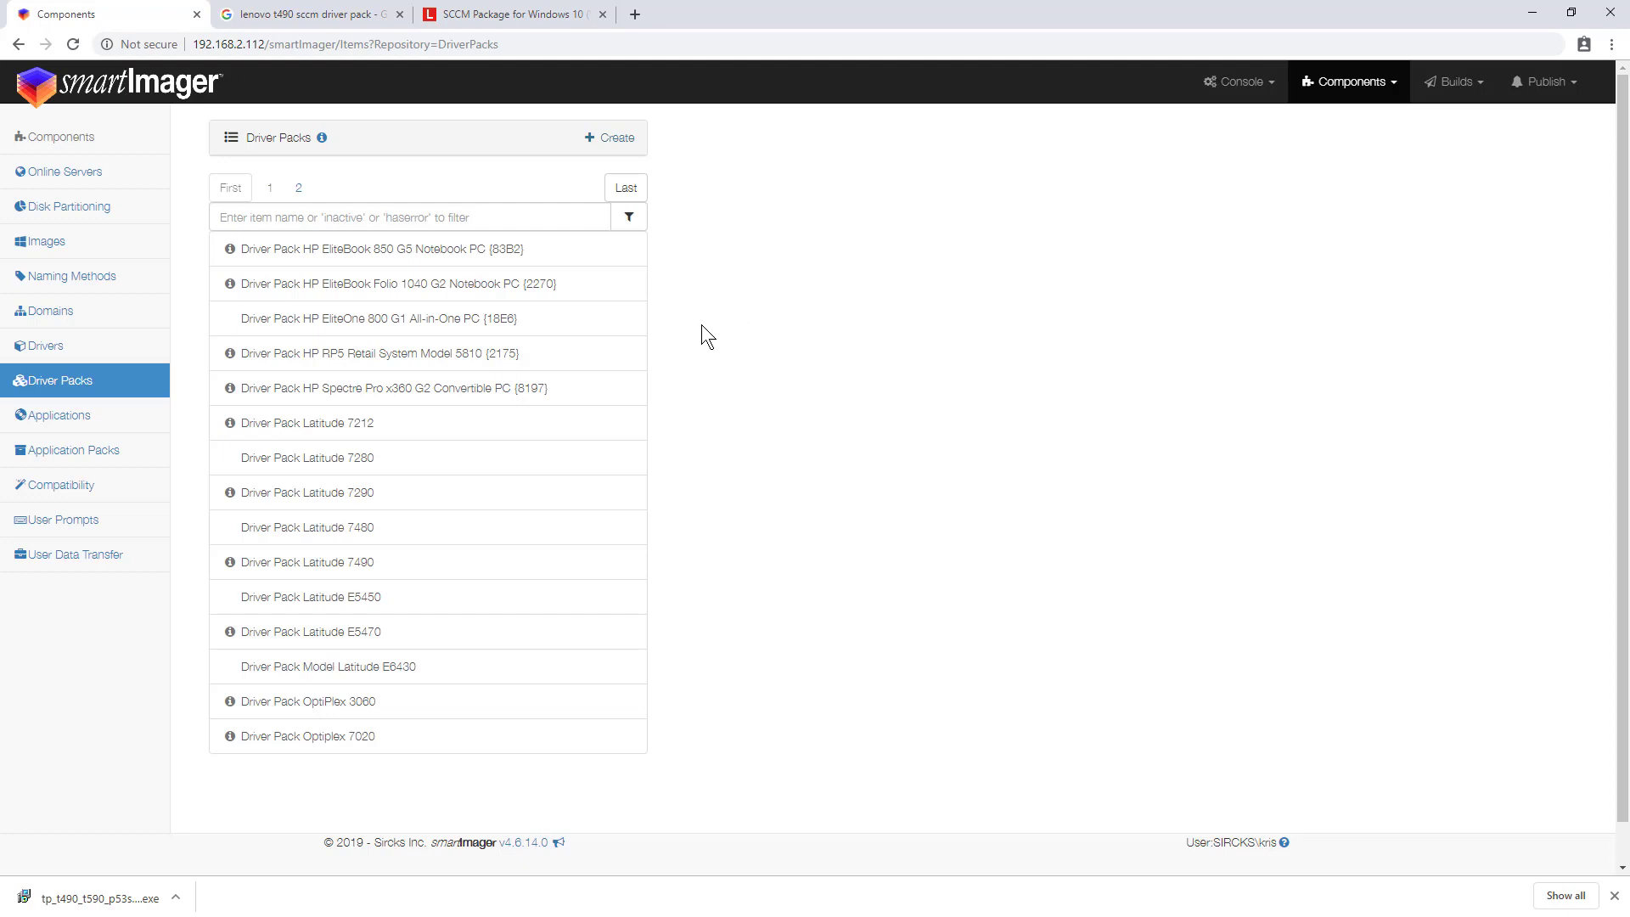
click(302, 192)
click(338, 288)
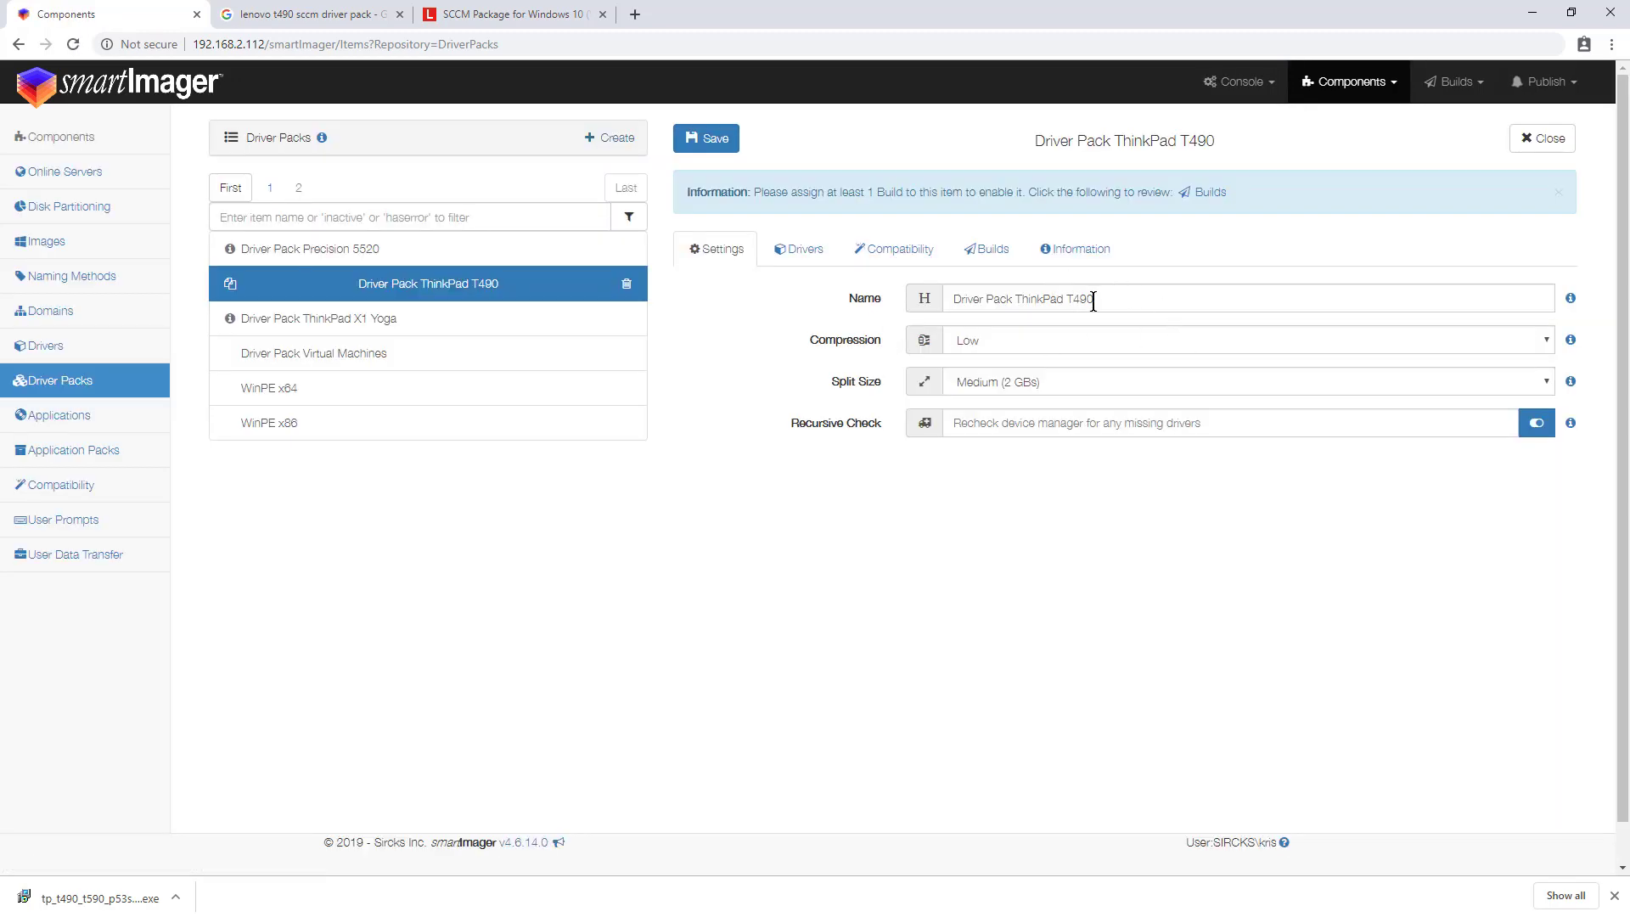
Step: Review the included drivers of Driver Pack ThinkPad T490, apply the pack to the [System] Default Build and save it
click(793, 250)
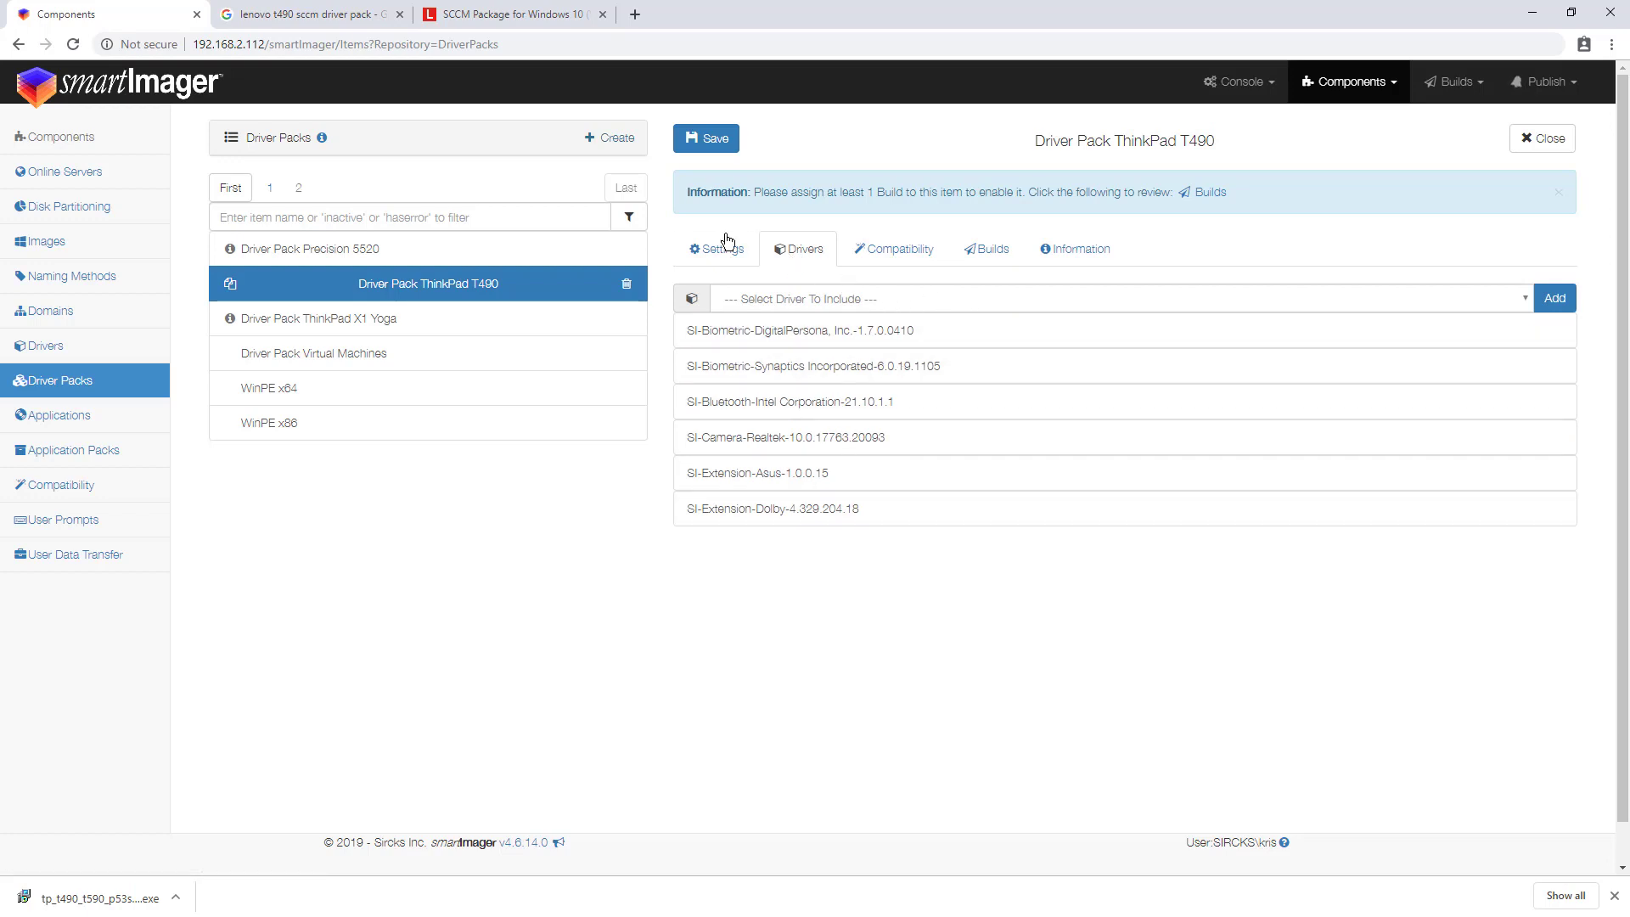
click(711, 259)
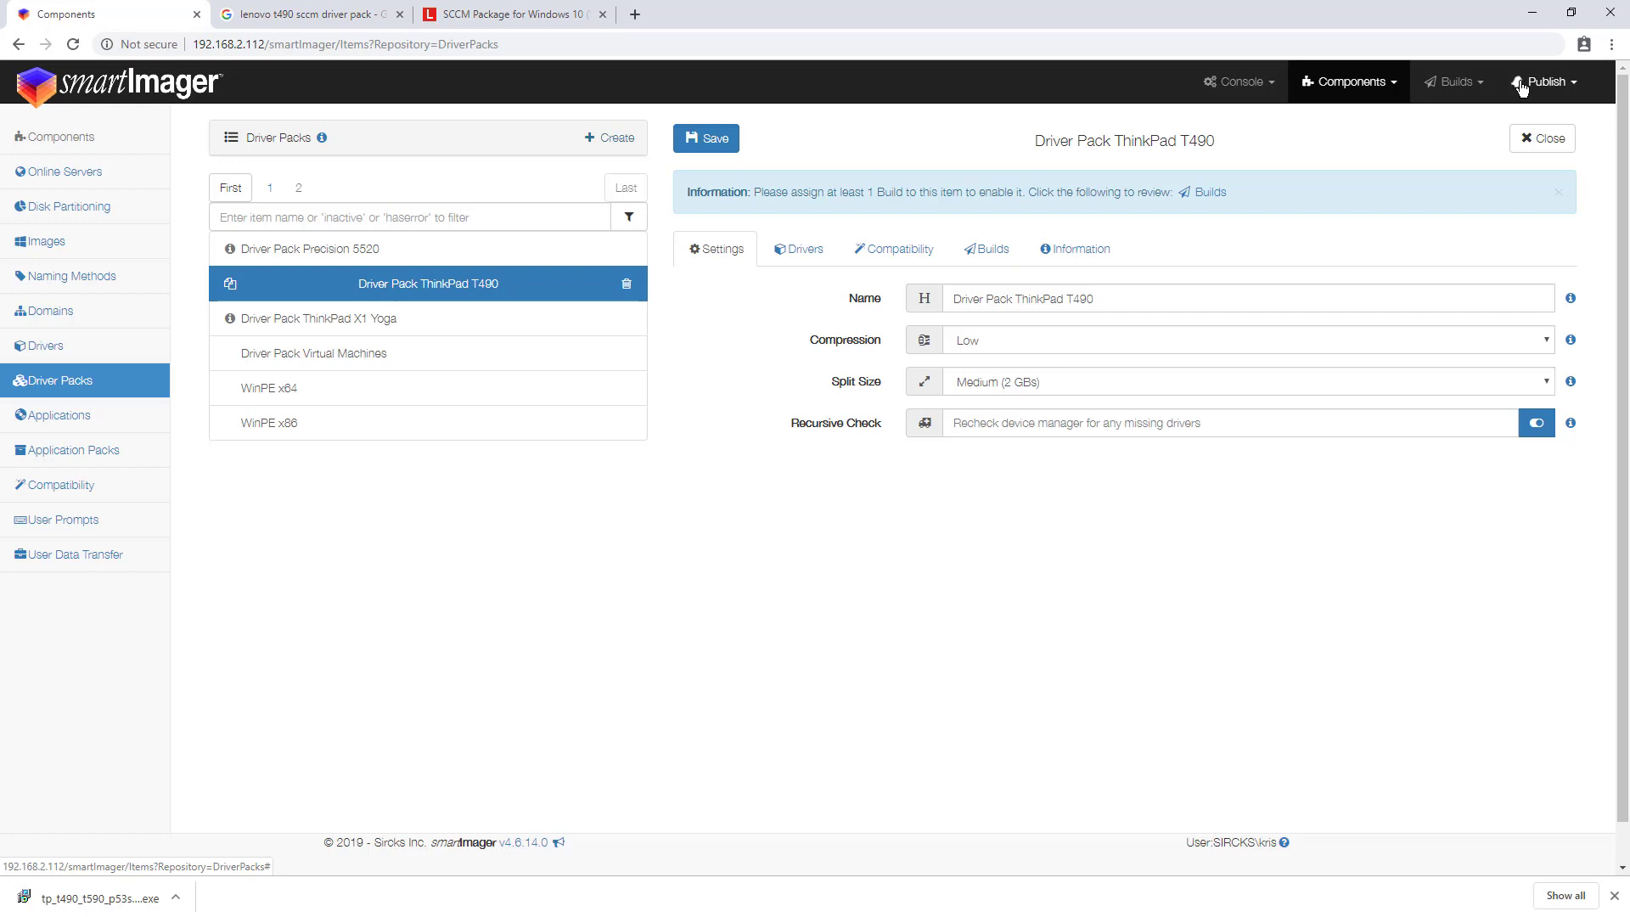
click(993, 255)
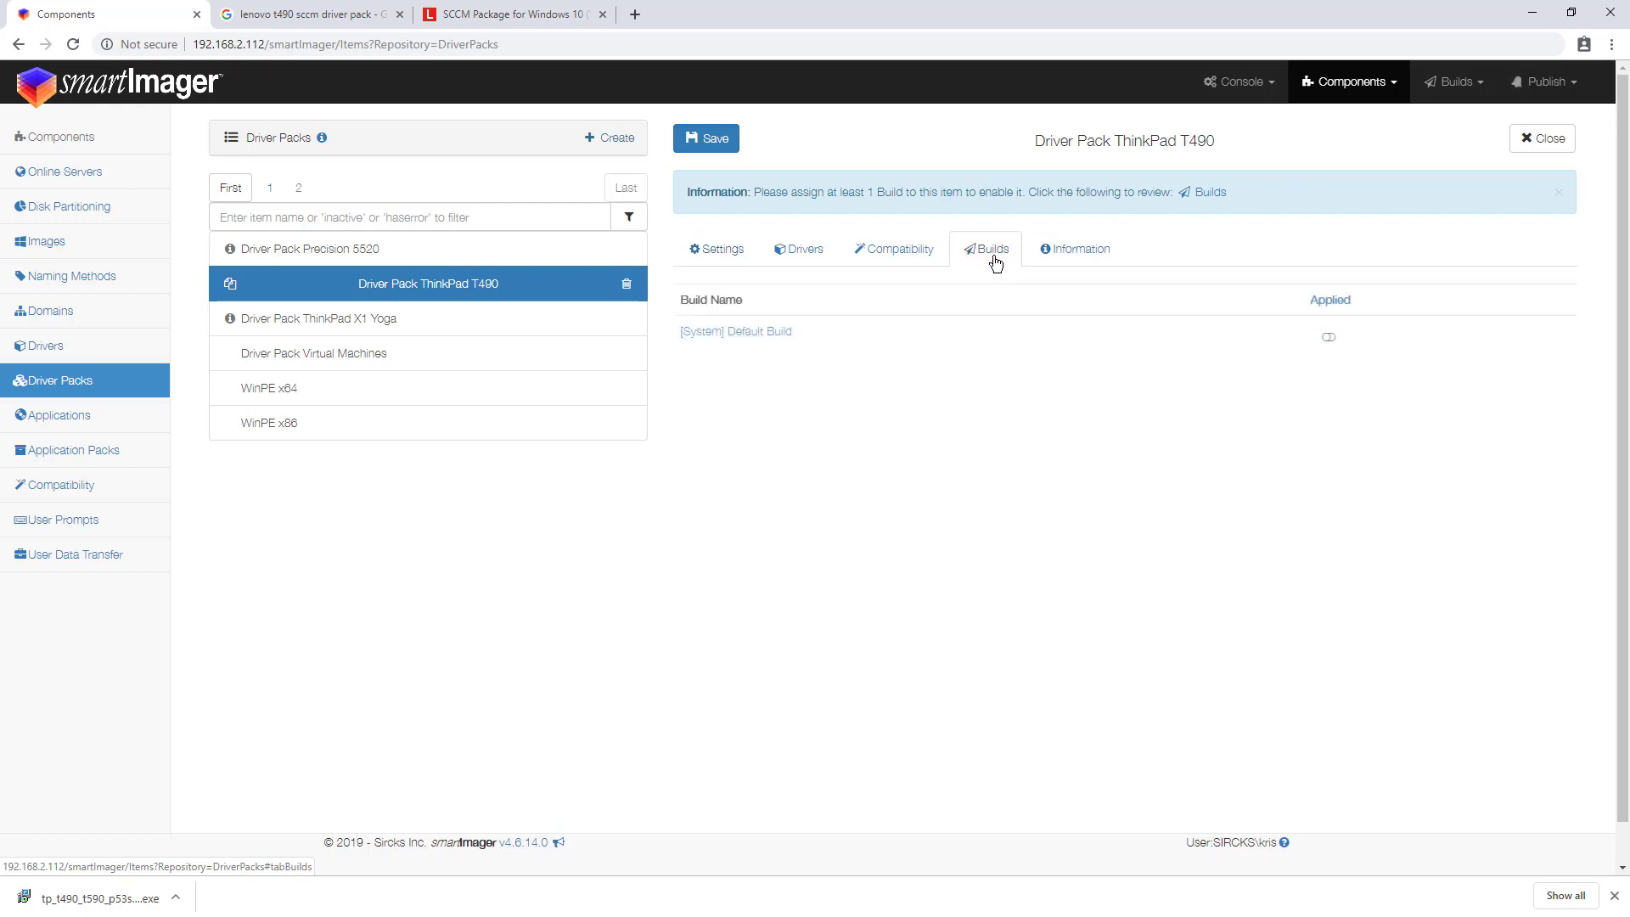
click(1328, 338)
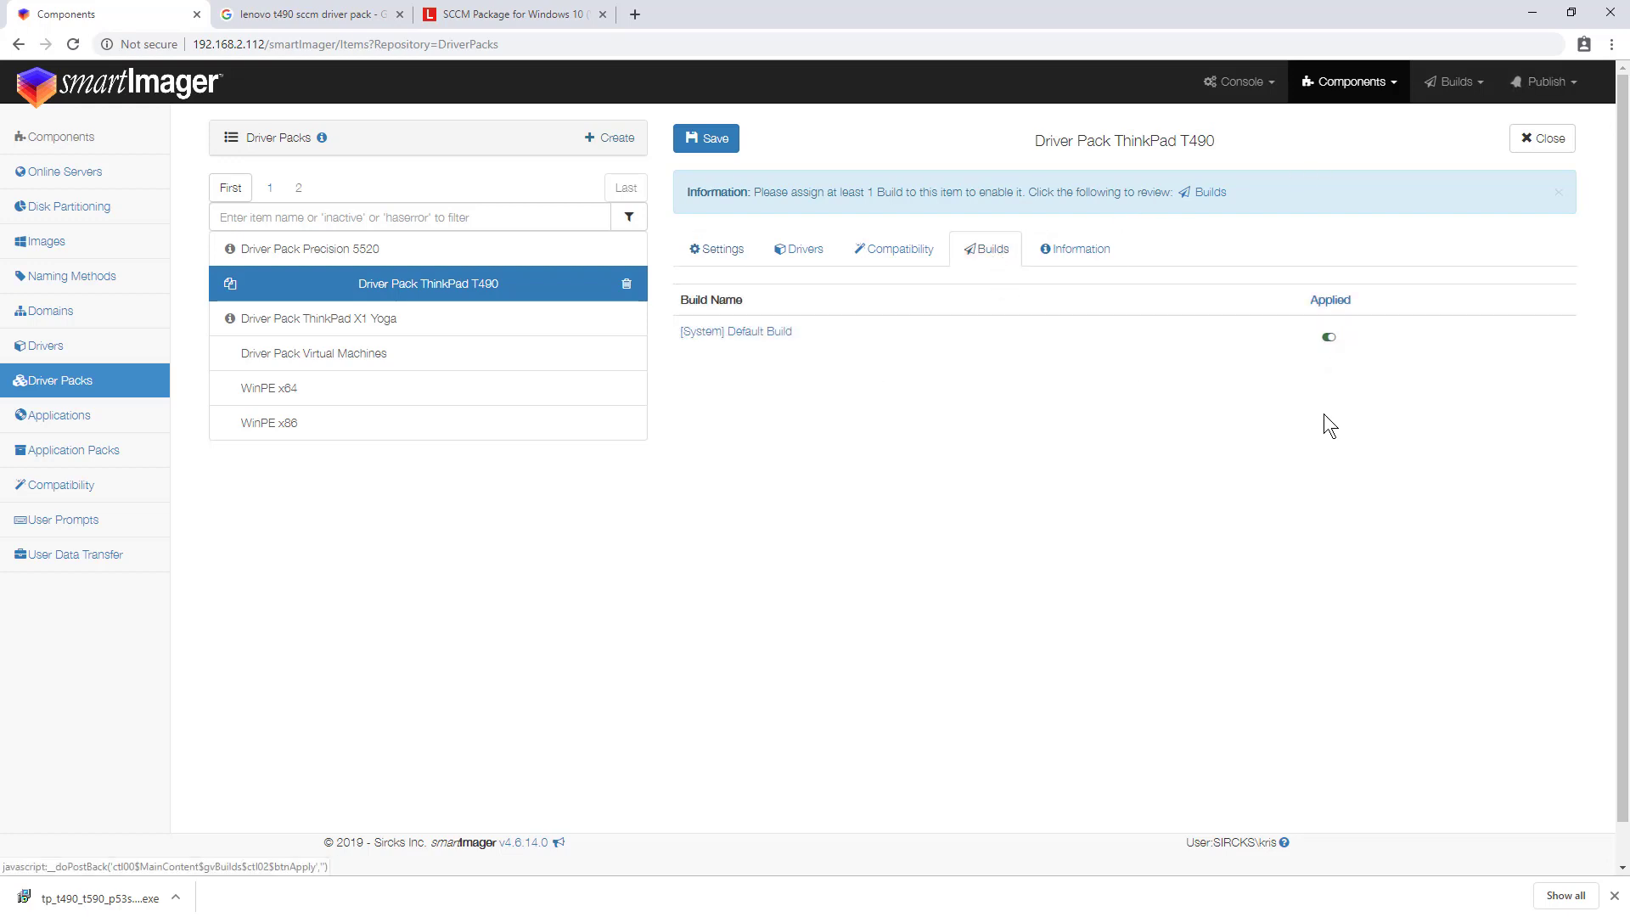
click(709, 139)
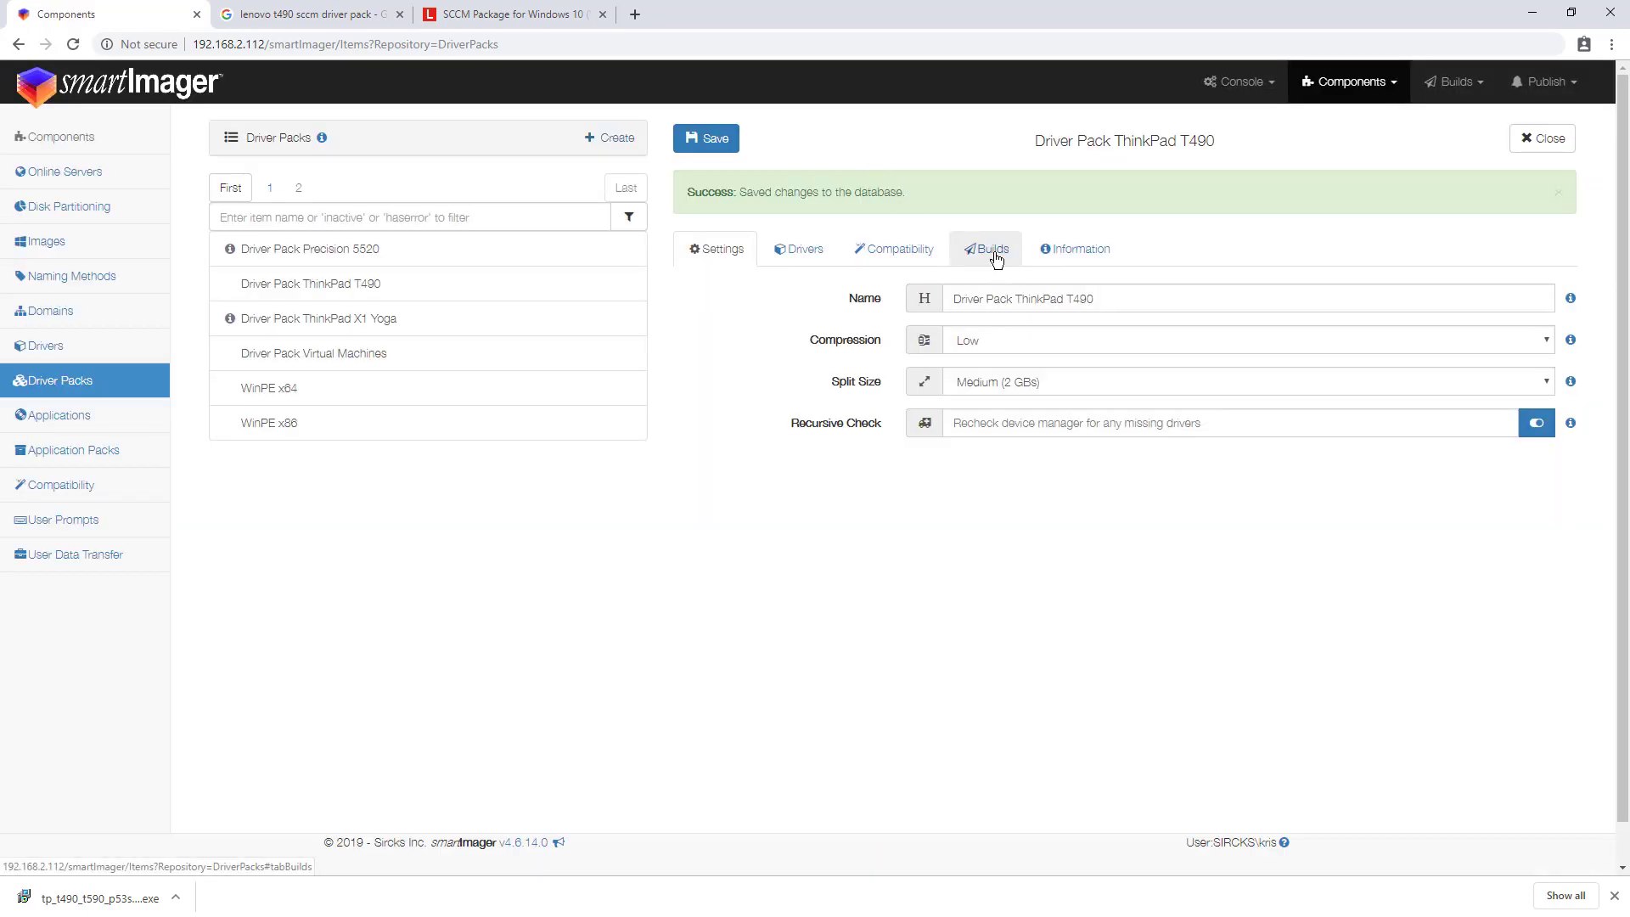
Step: Publish the driver packs
click(1539, 83)
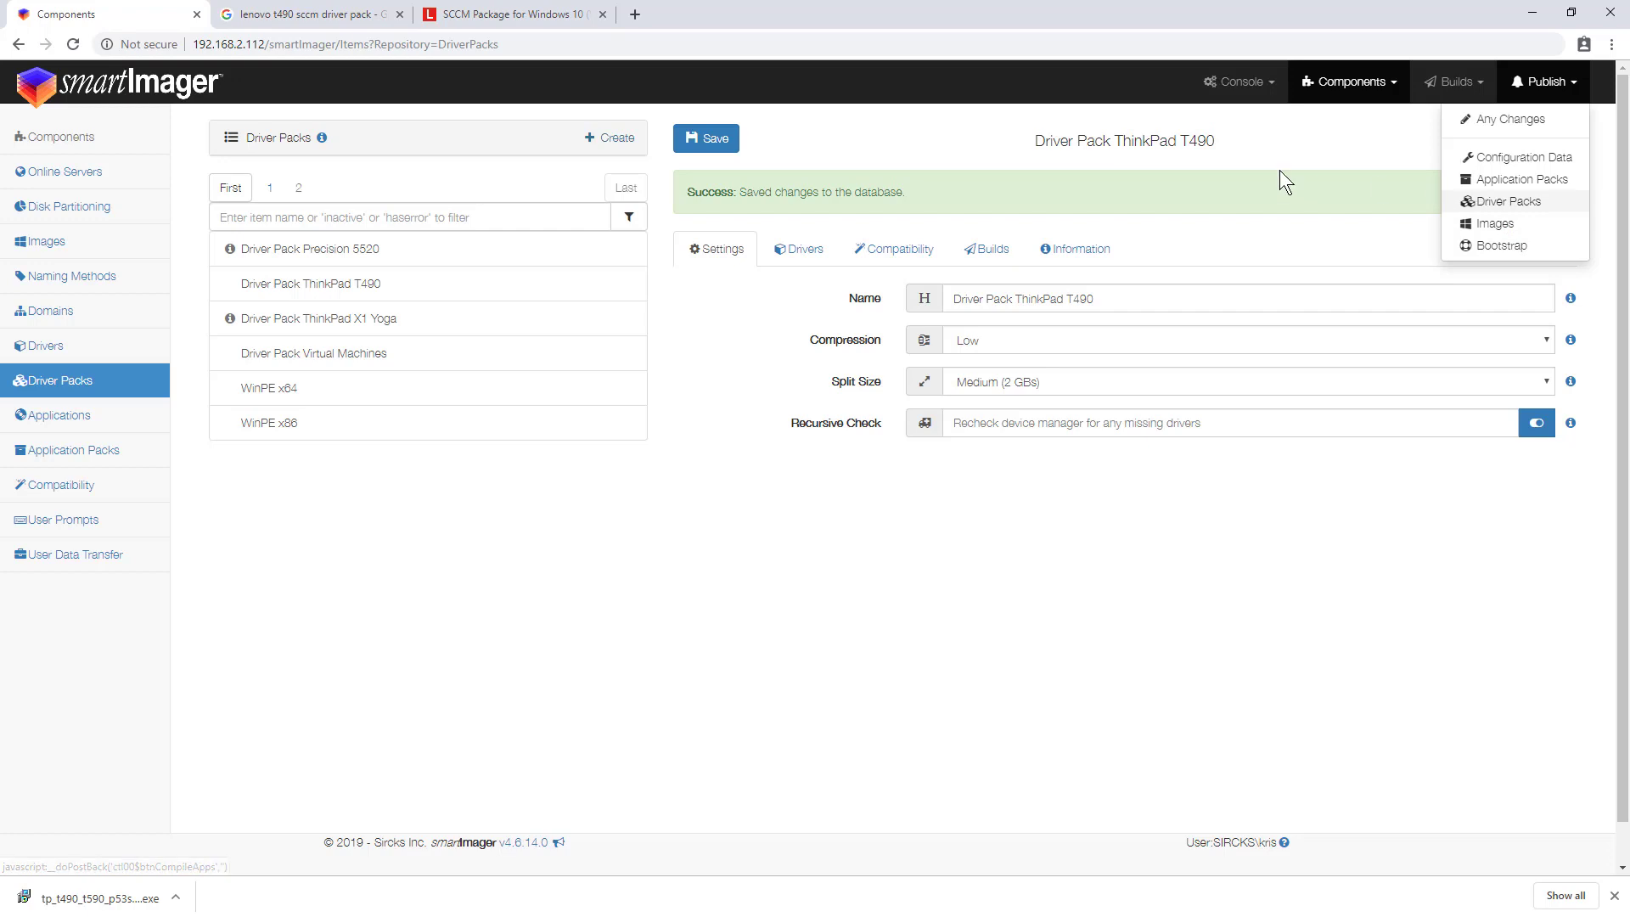
click(1503, 204)
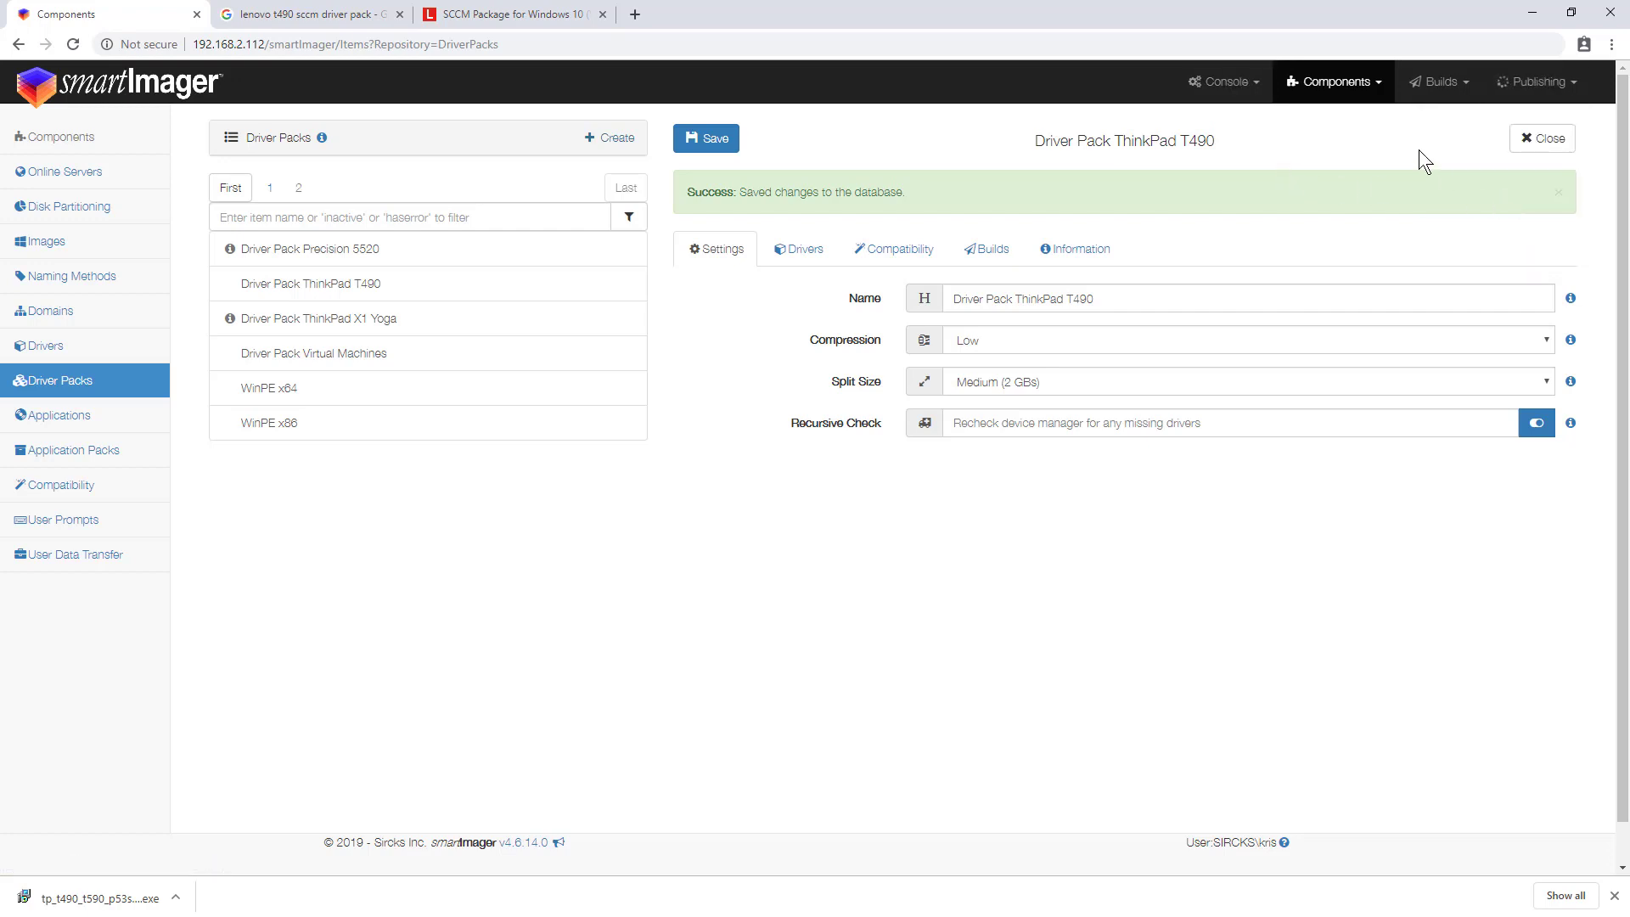